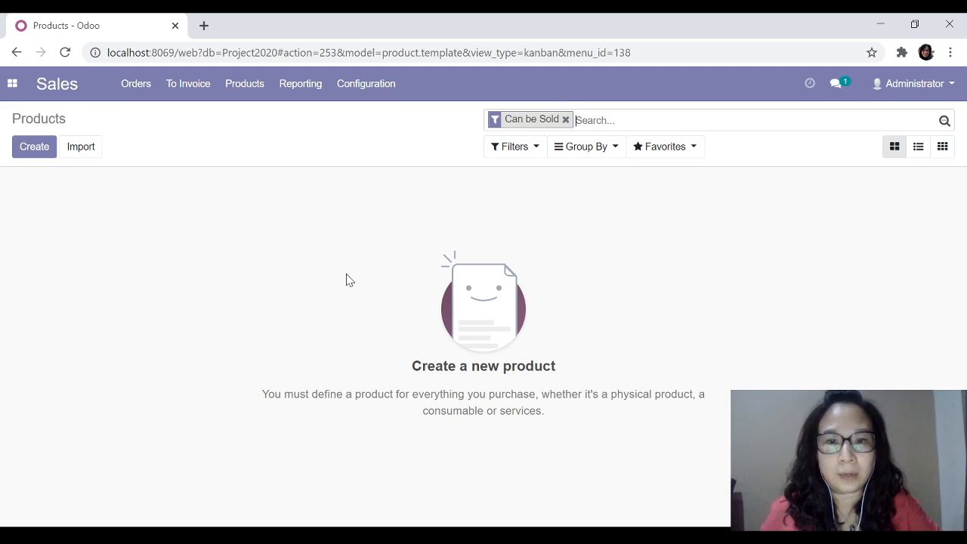
Open the Purchase app's product list to view the products that can be purchased.
left_click(12, 83)
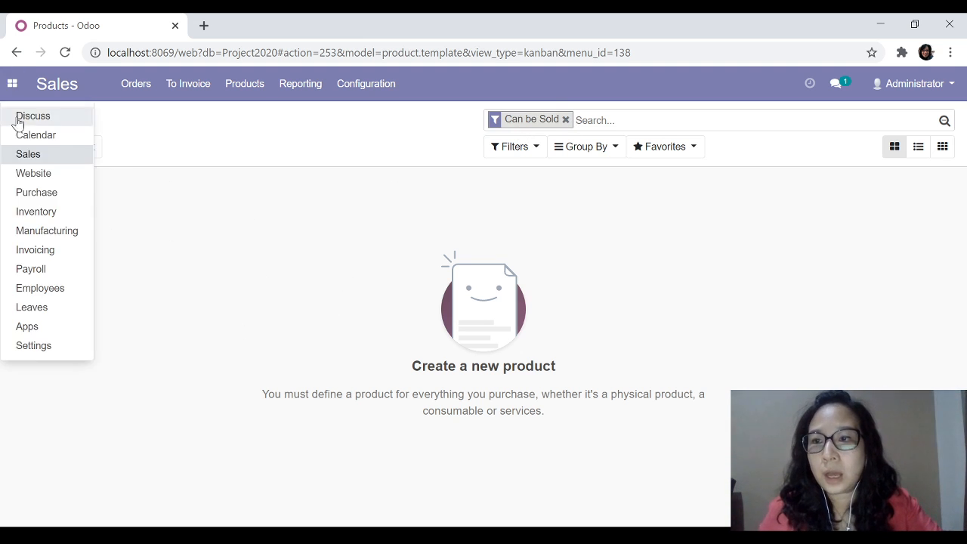
left_click(29, 197)
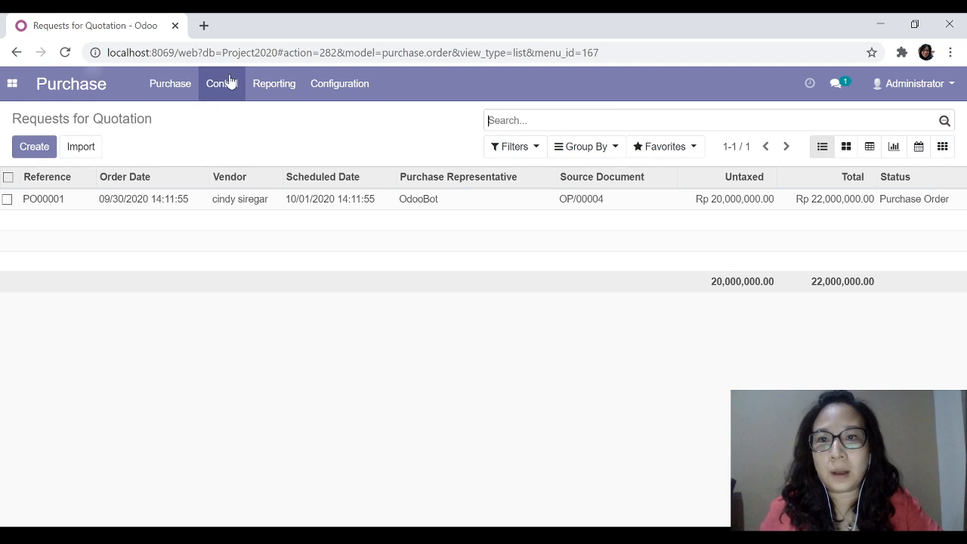
left_click(173, 83)
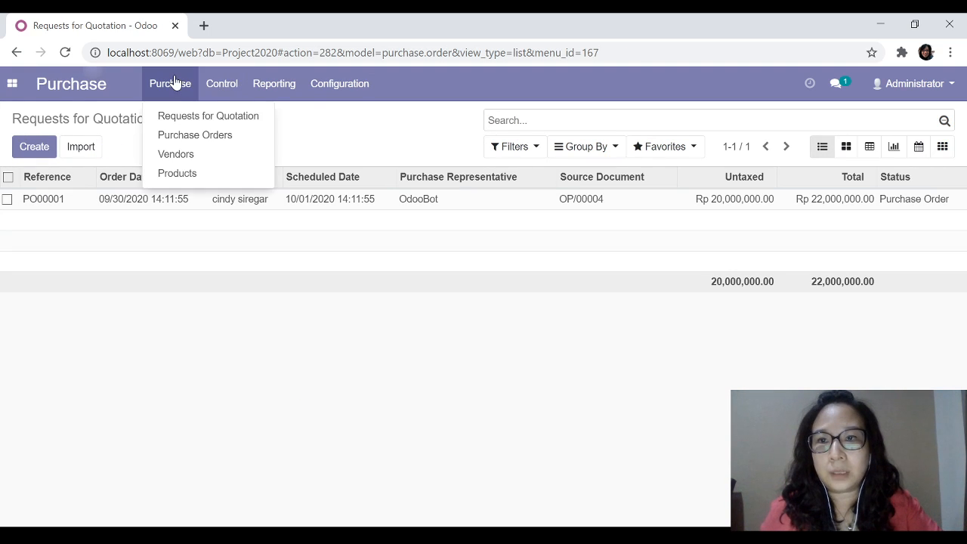
left_click(185, 176)
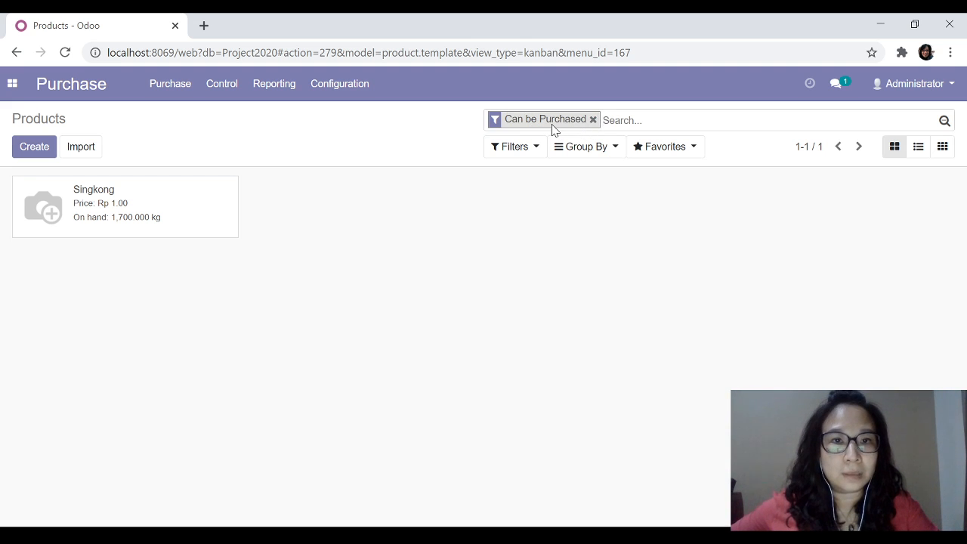
Switch to the Inventory app and open its product list.
left_click(11, 84)
left_click(39, 215)
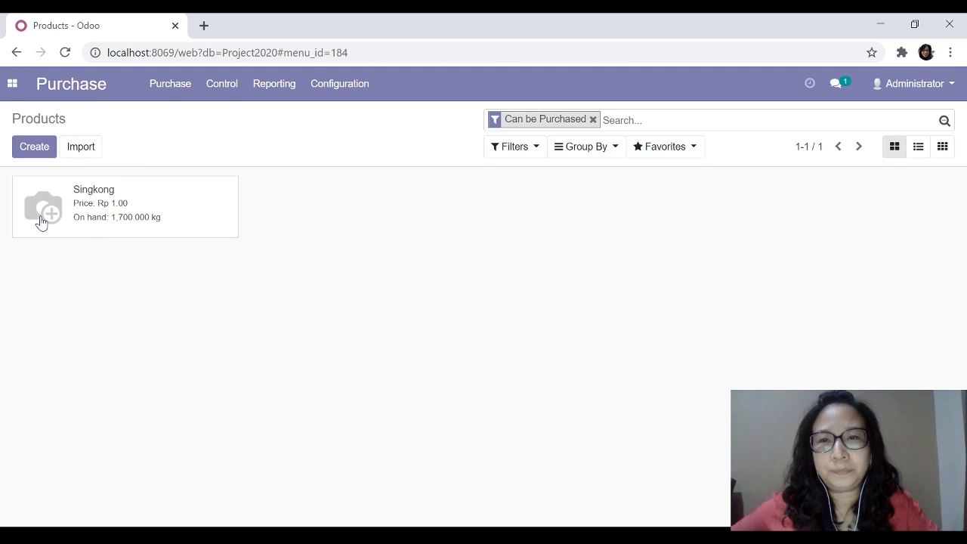
left_click(283, 94)
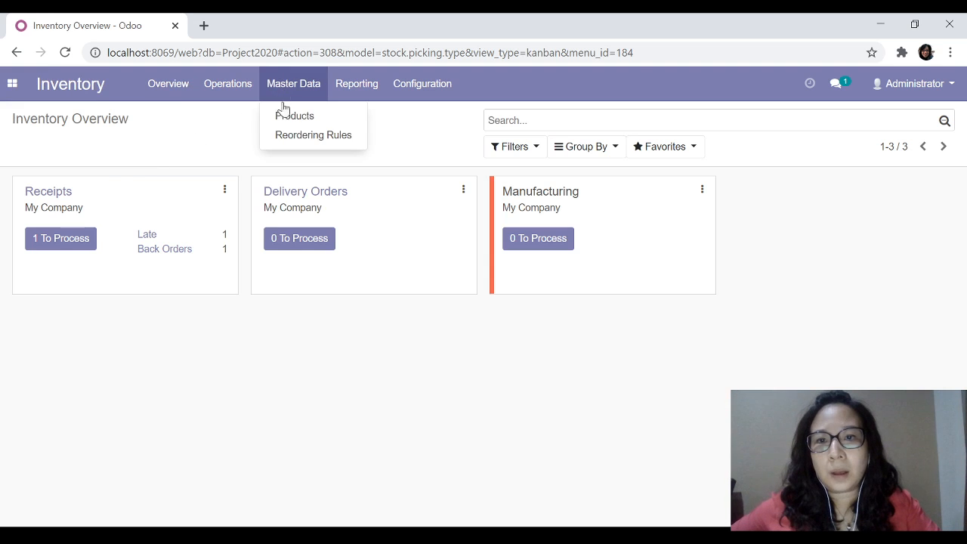
left_click(286, 116)
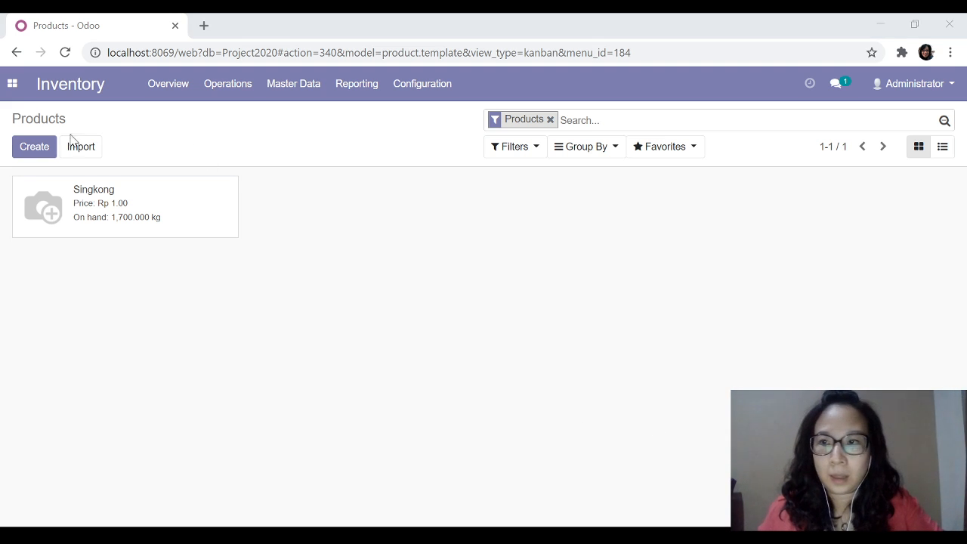
Start a new product and name it "Keripik Singkong".
left_click(23, 155)
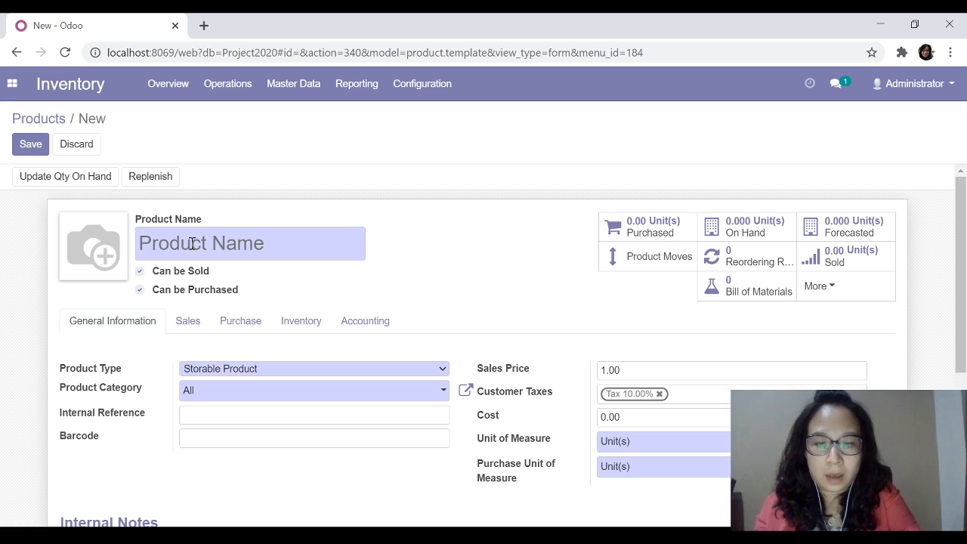
type("Ker")
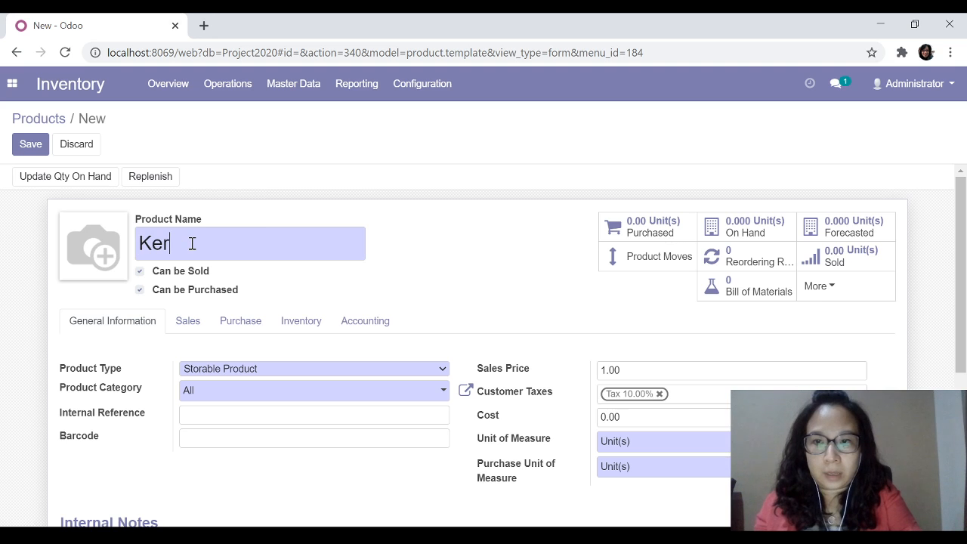
type("ipik ")
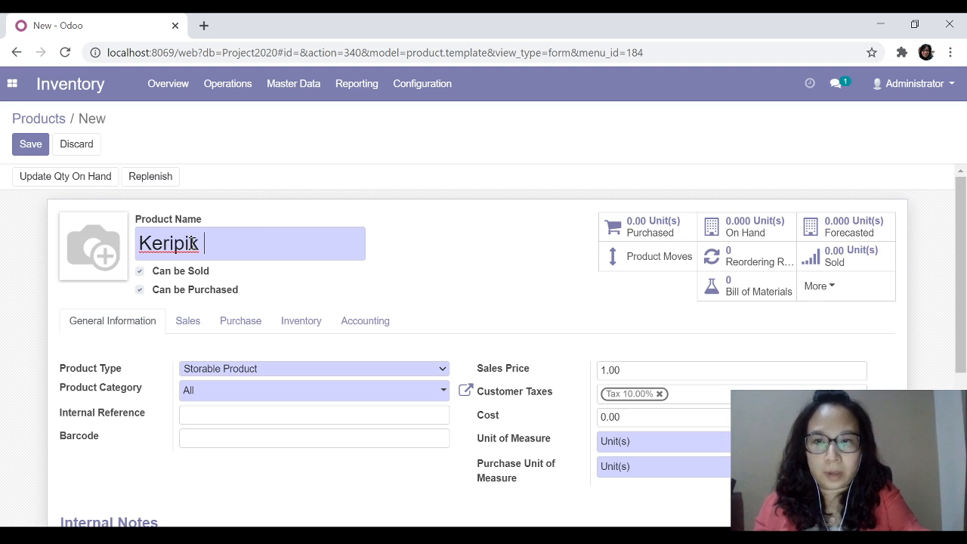
type("Singkong")
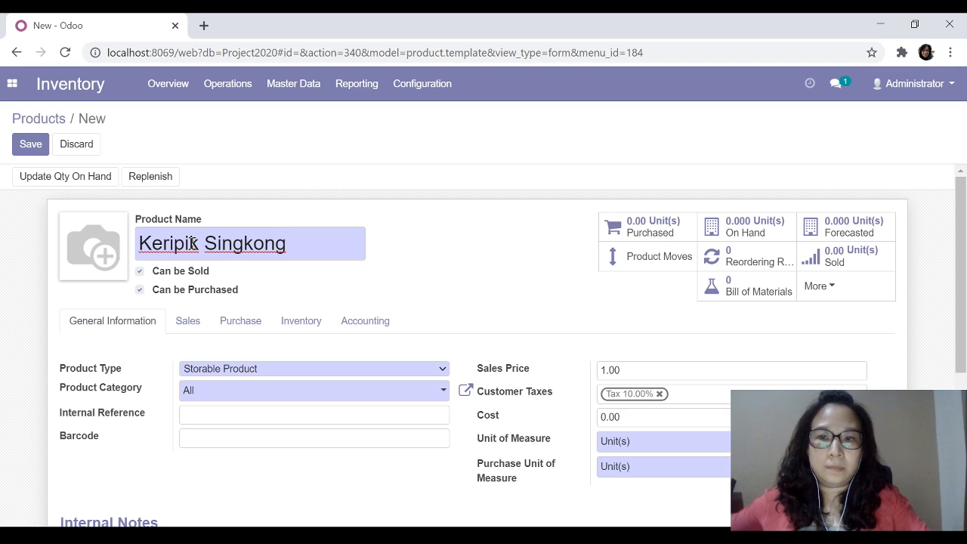
Try disabling Can be Purchased and Can be Sold one after the other, re-enabling each option.
left_click(139, 290)
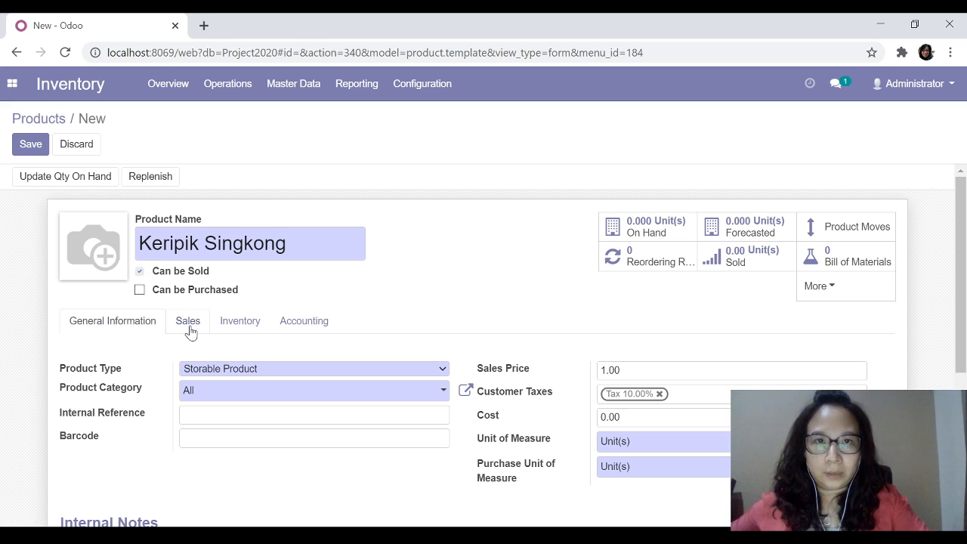
left_click(140, 290)
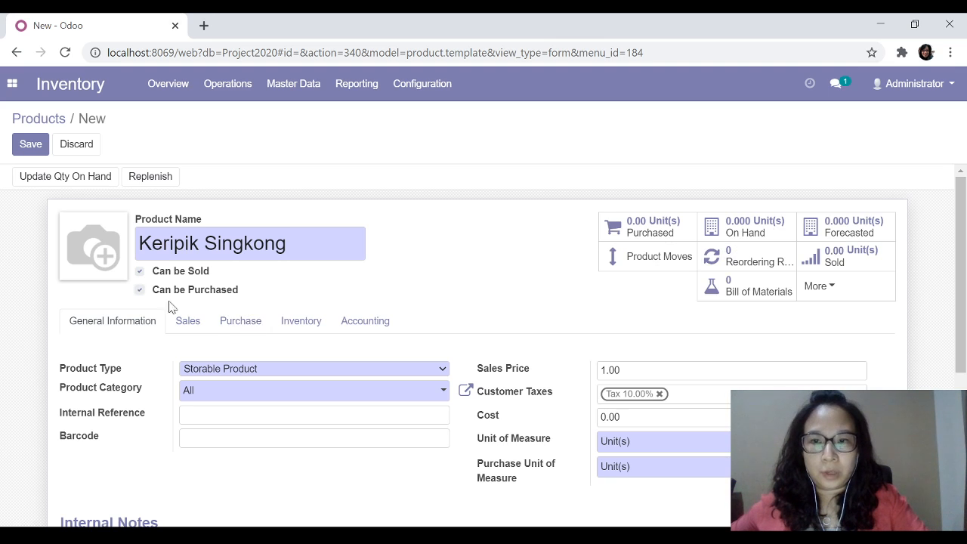
left_click(140, 272)
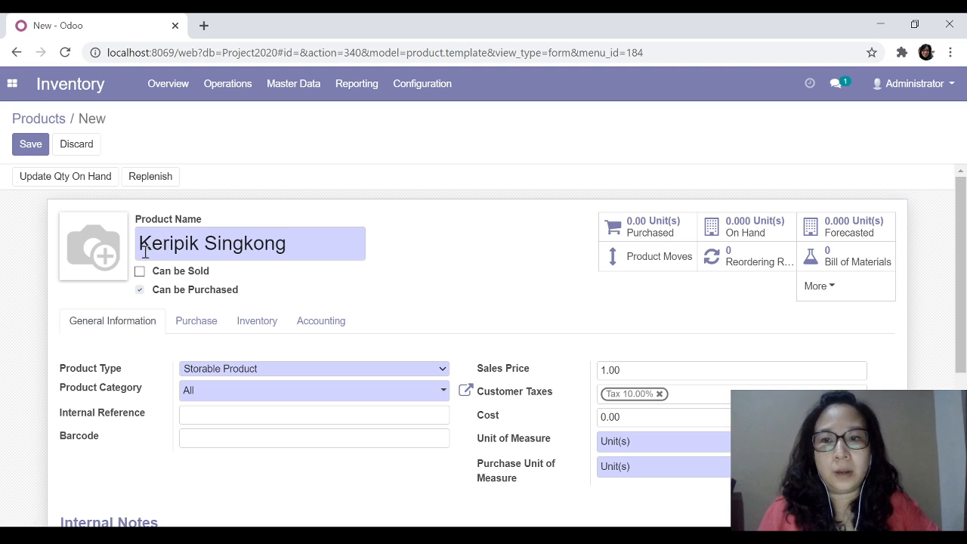
left_click(140, 243)
left_click_drag(140, 242, 330, 227)
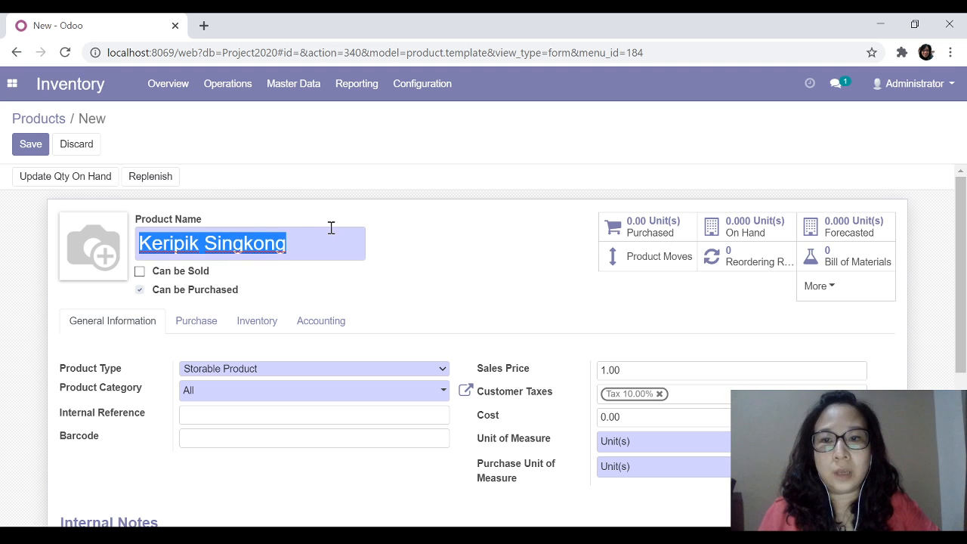
left_click(142, 275)
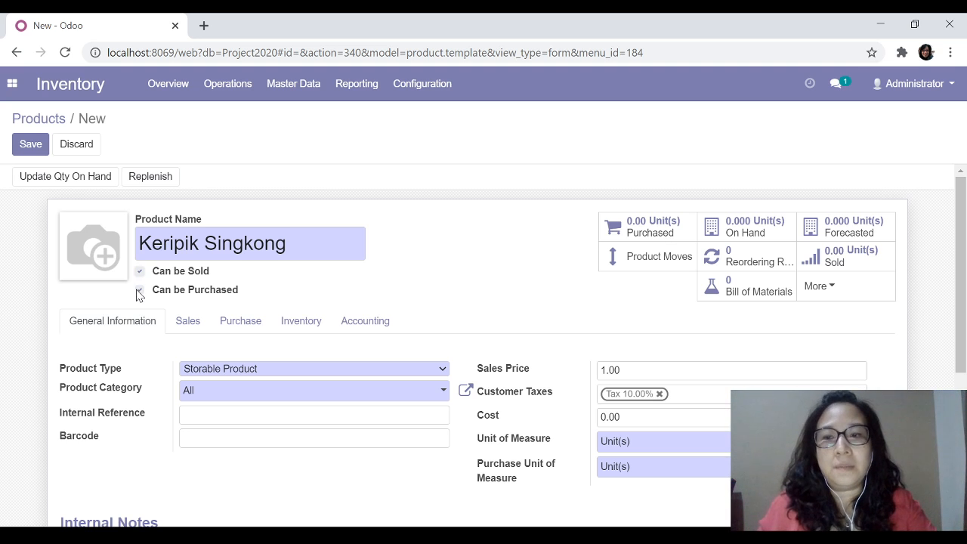
Disable Can be Purchased for Keripik Singkong, leaving the product for sale only.
left_click(139, 292)
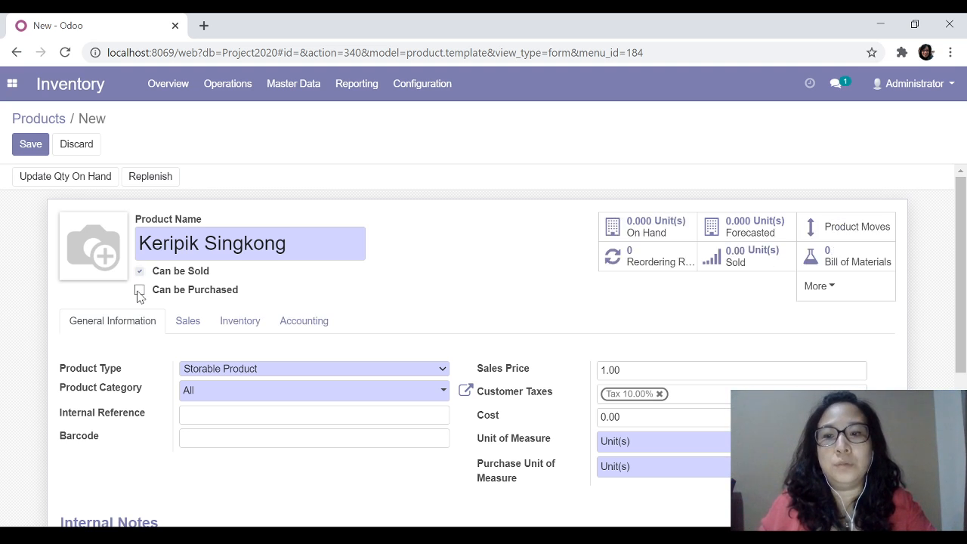
left_click_drag(139, 242, 303, 231)
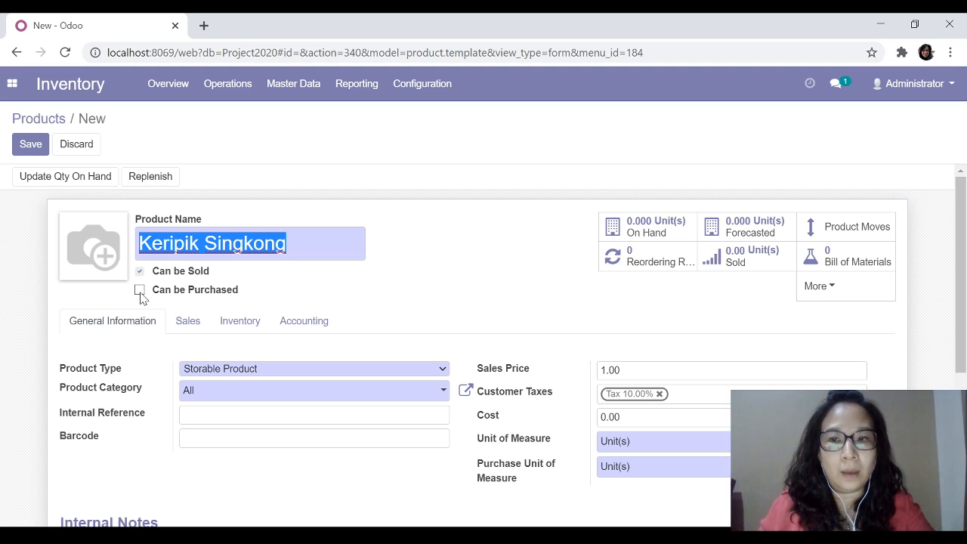
left_click(145, 244)
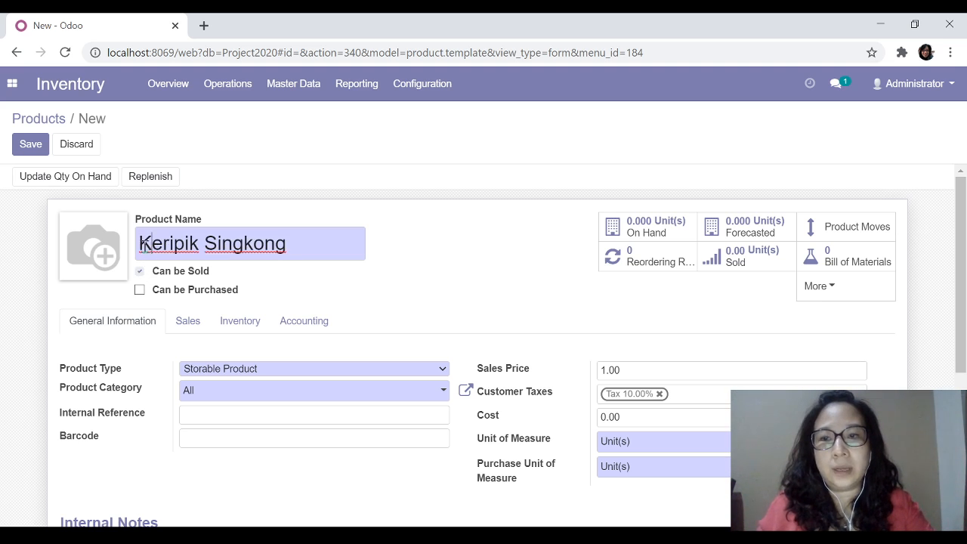
Rename the product as "Garam" and make it purchasable but not sellable.
left_click_drag(145, 244, 306, 228)
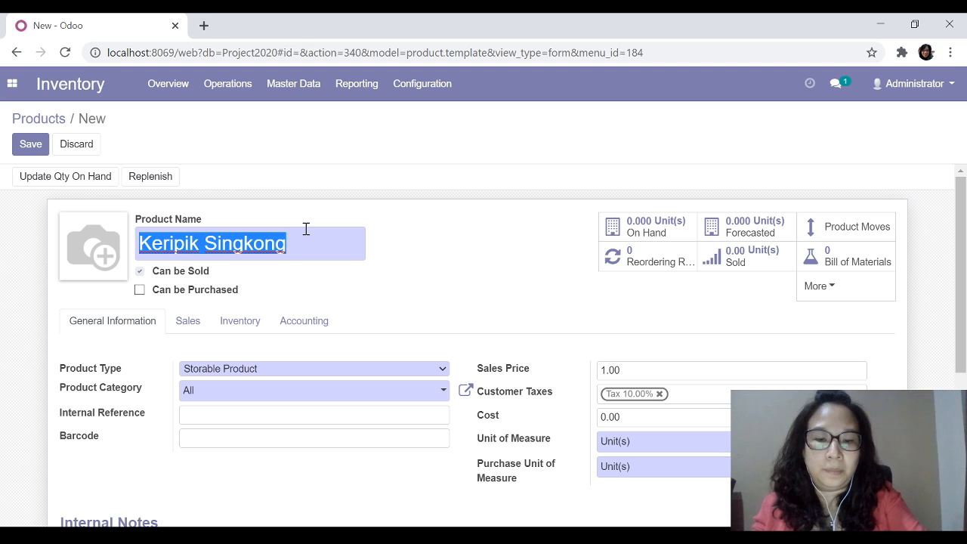
type("Garam")
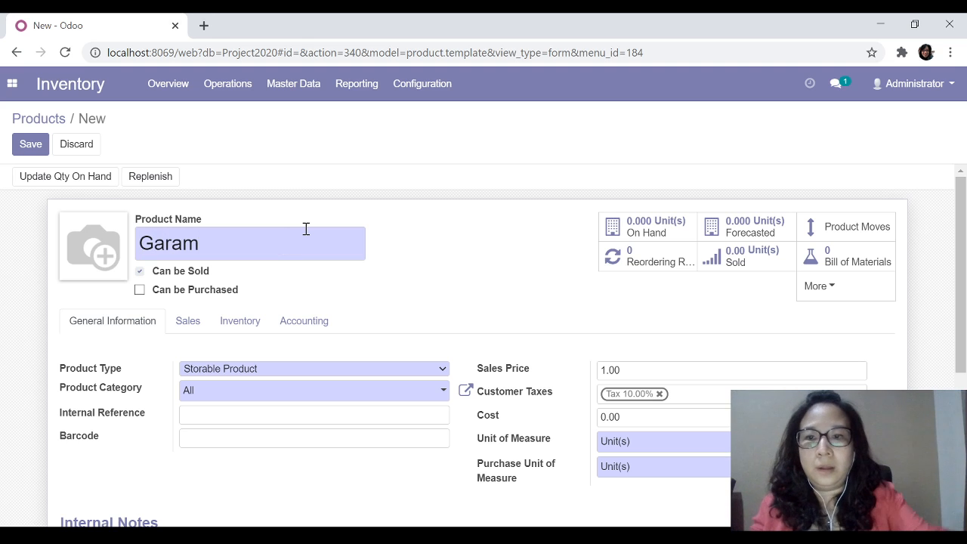
left_click(140, 271)
left_click(140, 289)
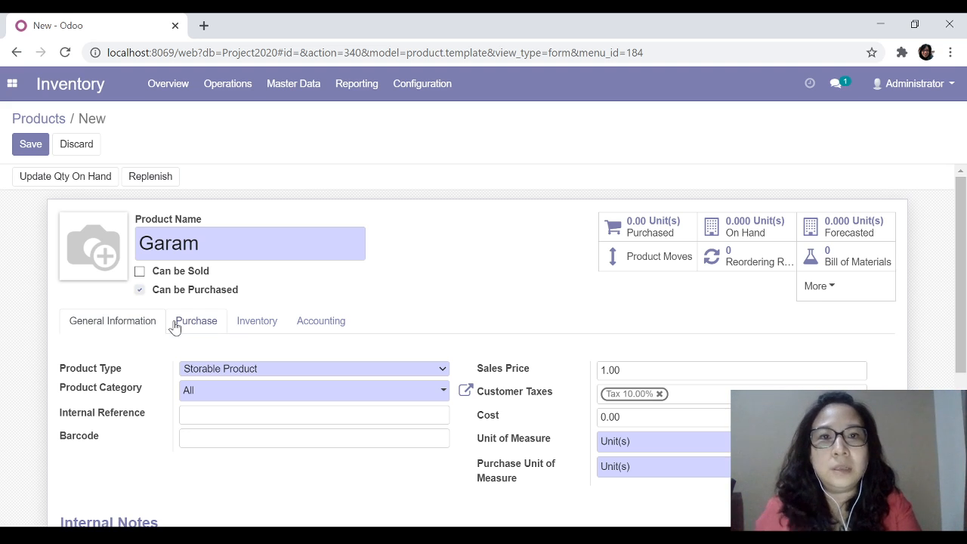
Make the product sellable but not purchasable again and restore its name to "Keripik Singkong".
left_click(140, 271)
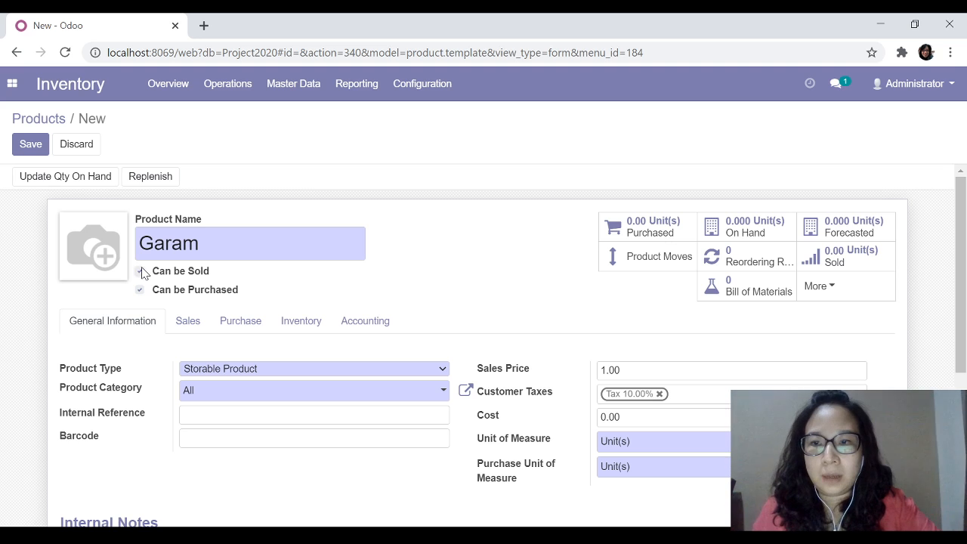
left_click(141, 290)
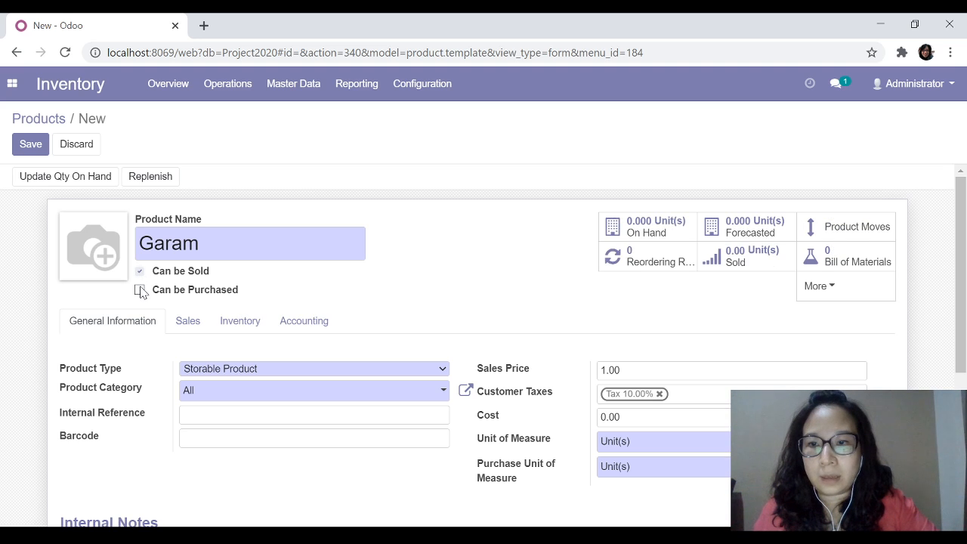
left_click_drag(213, 241, 136, 253)
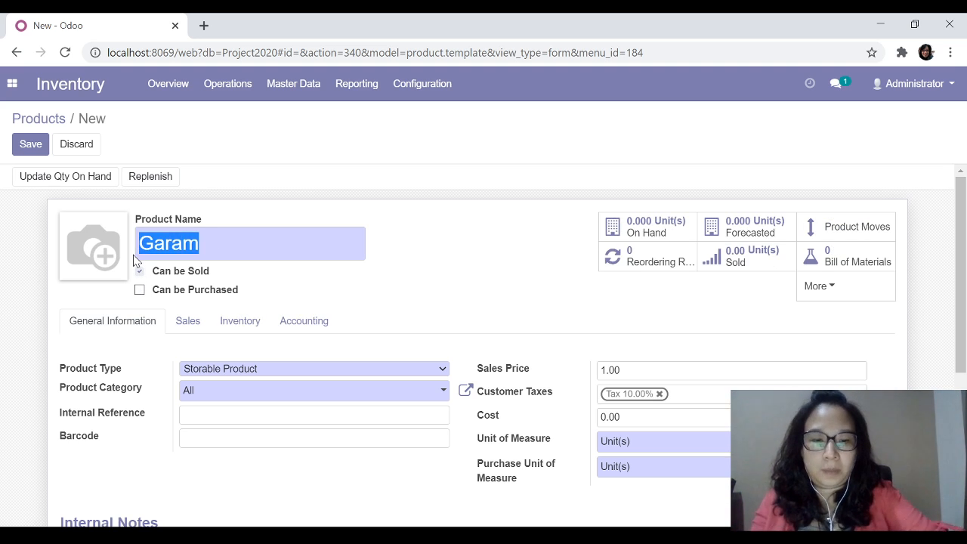
type("Kerip")
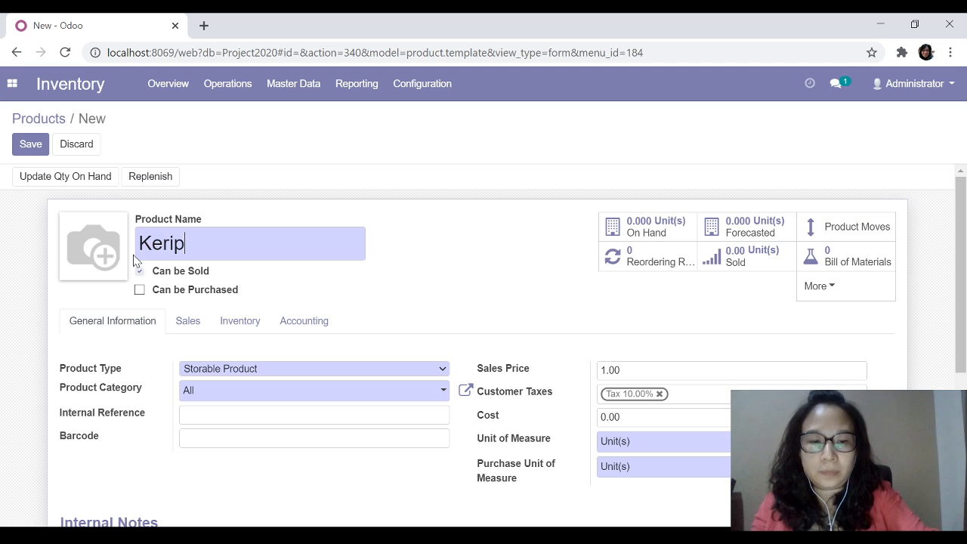
type("ik Singkong")
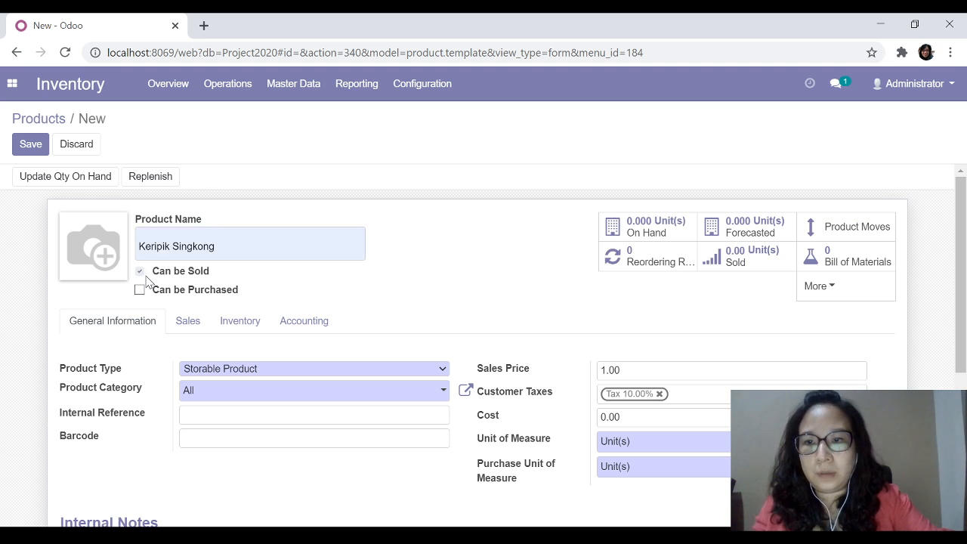
left_click(148, 281)
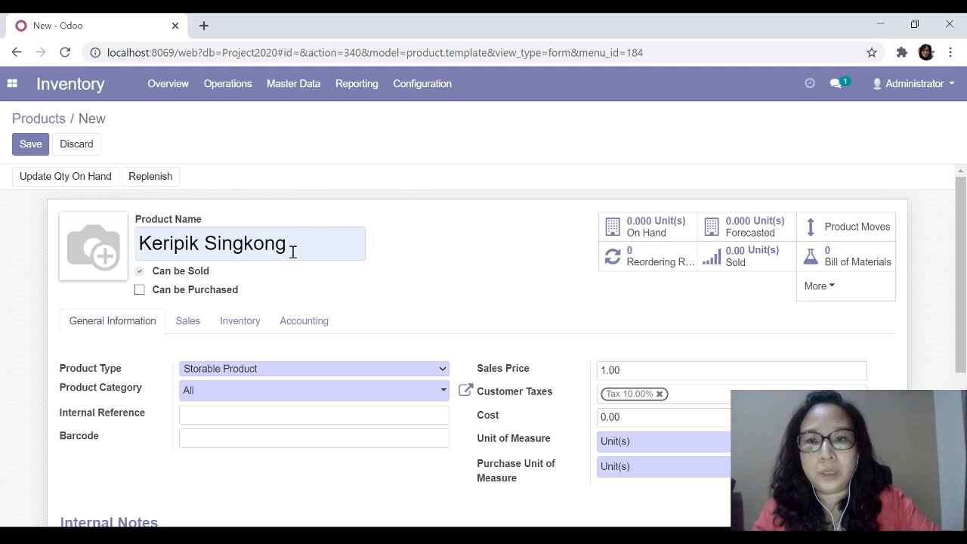
Rename the product as "Service AC" and set its product type to Service.
left_click_drag(290, 249, 134, 242)
type("Servi")
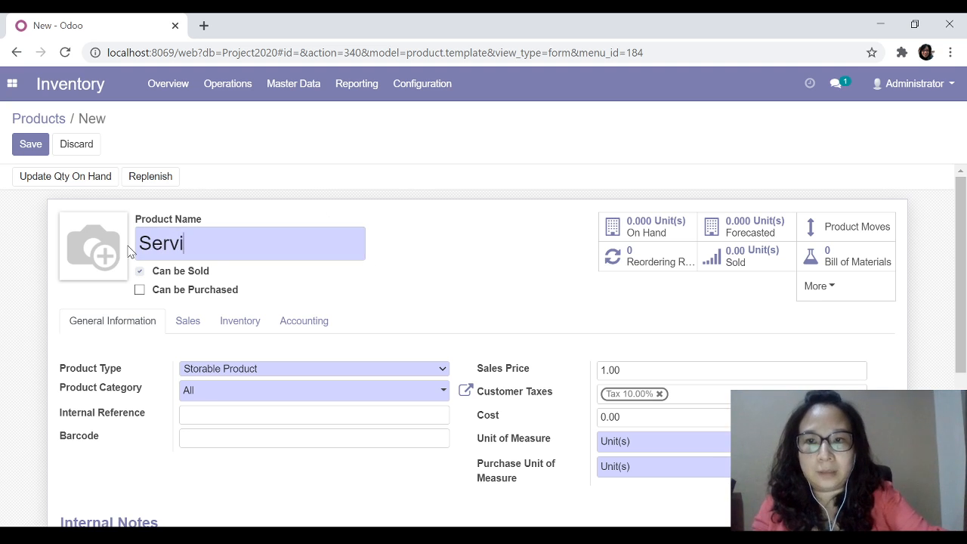
type("ce AC")
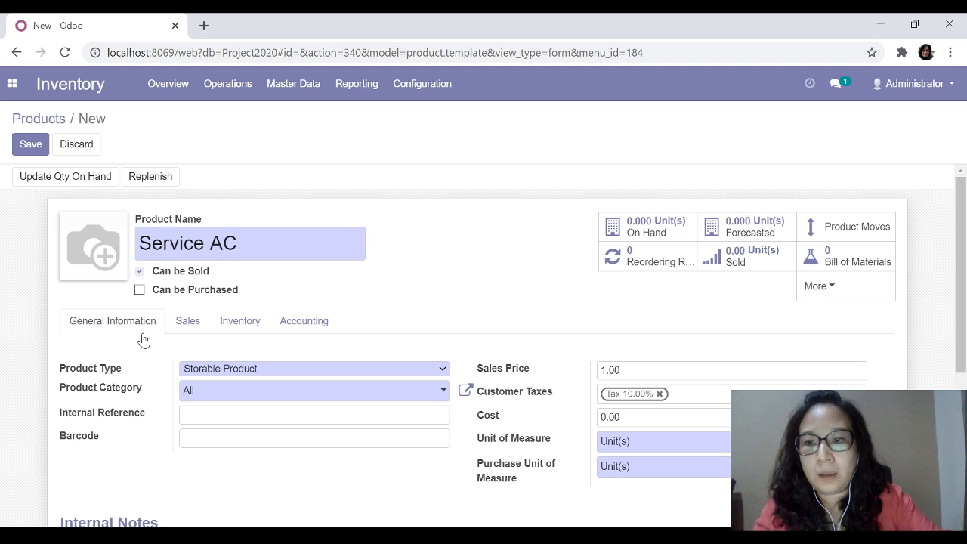
left_click(234, 367)
left_click(213, 416)
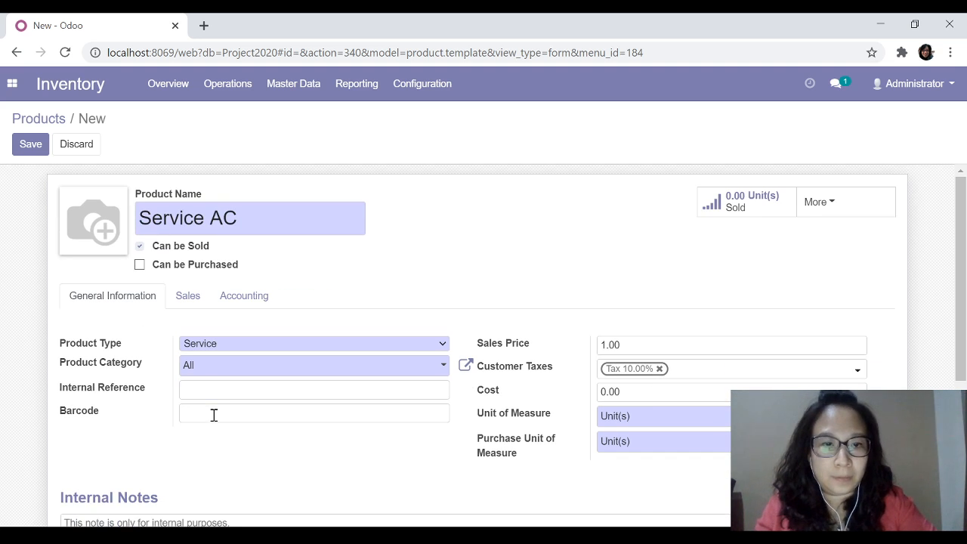
Change the Service AC product's name back to "Keripik Singkong".
left_click_drag(261, 212, 142, 212)
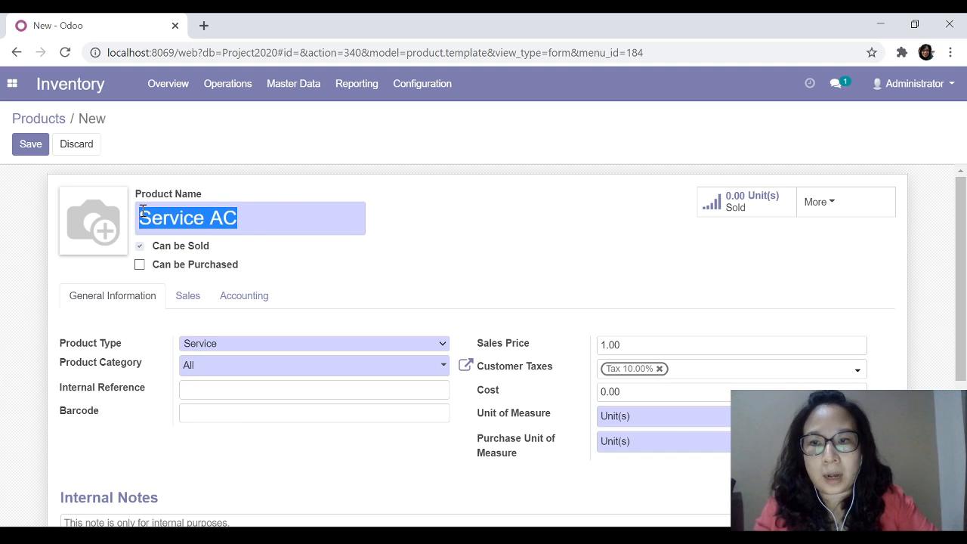
type("Kerpik")
key("BackSpace")
key("BackSpace")
key("BackSpace")
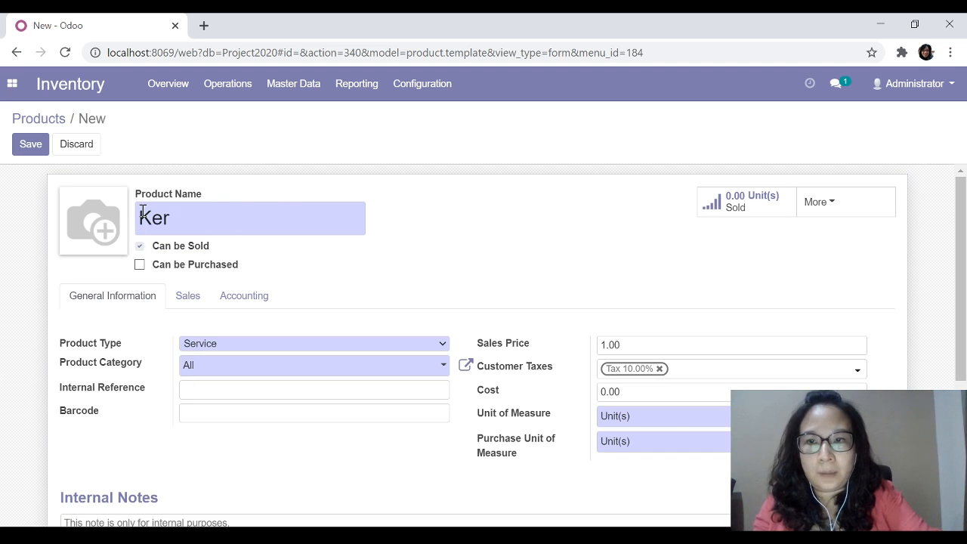
type("ipik Singkong")
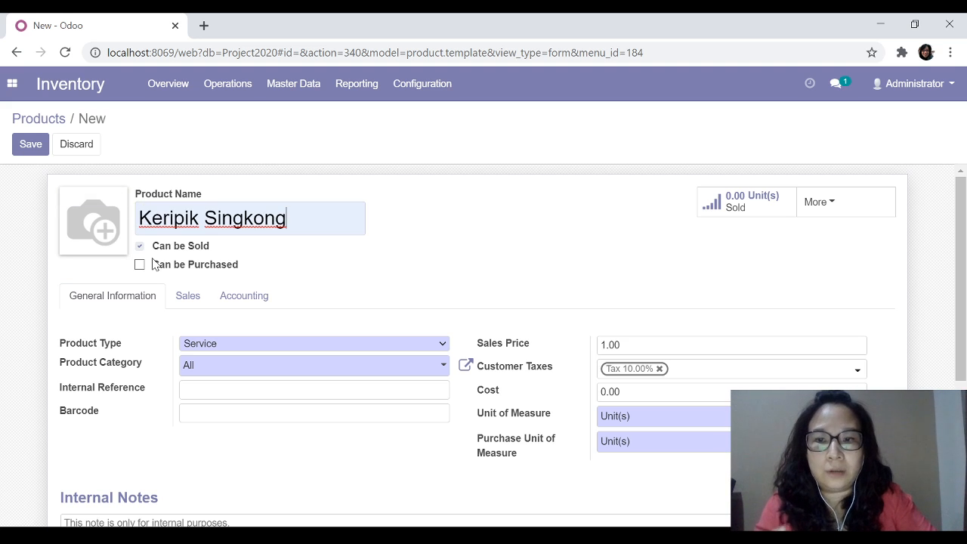
Set the Keripik Singkong product's type to Storable Product.
left_click(202, 352)
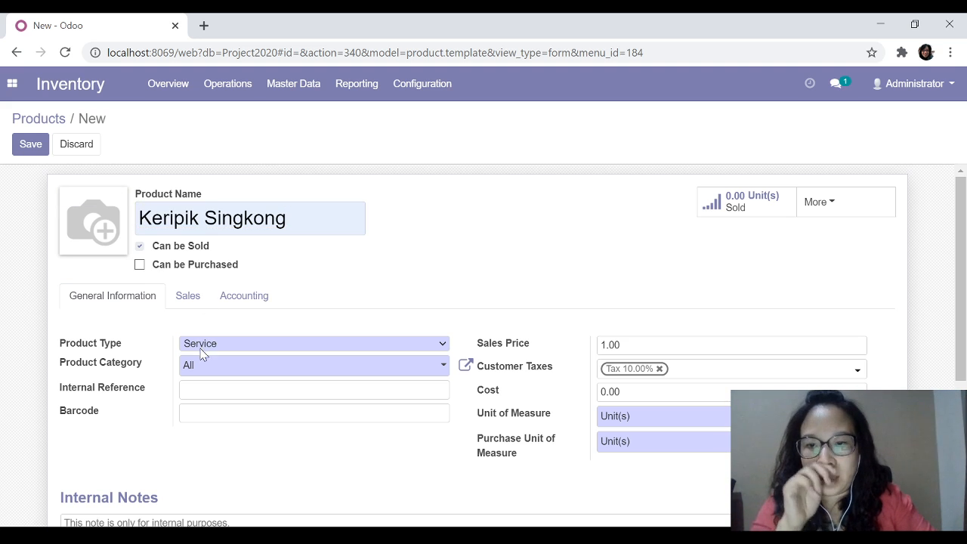
left_click(207, 420)
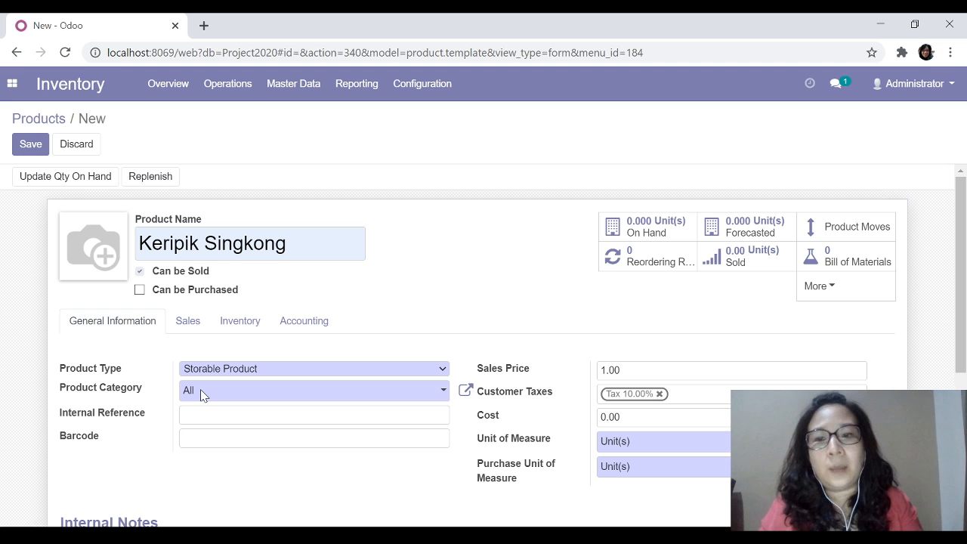
Switch the product type to Consumable and back to Storable Product.
left_click(209, 373)
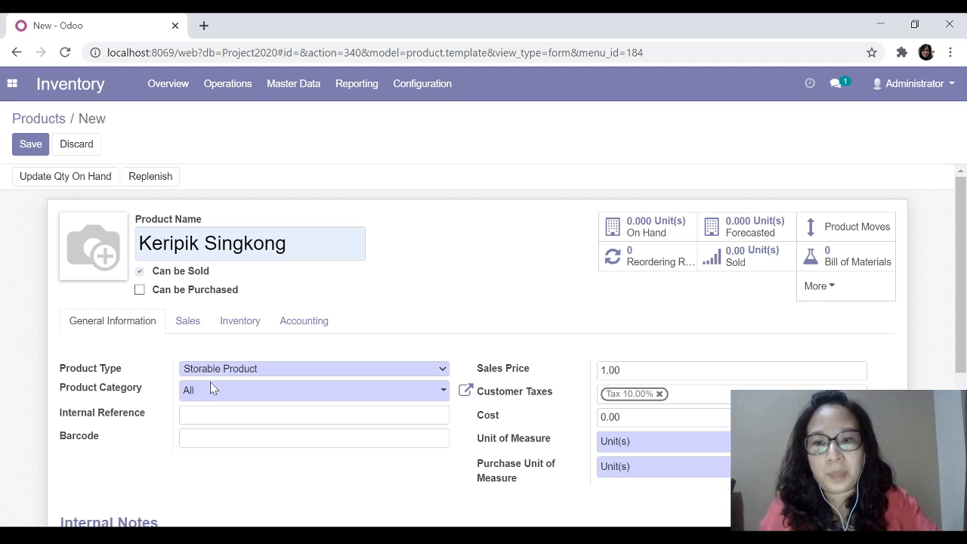
left_click(210, 383)
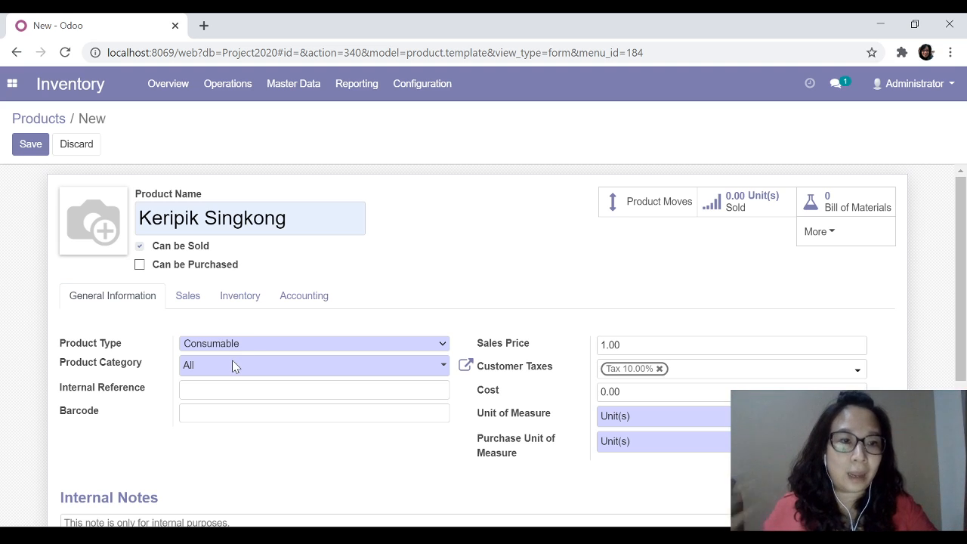
left_click(222, 413)
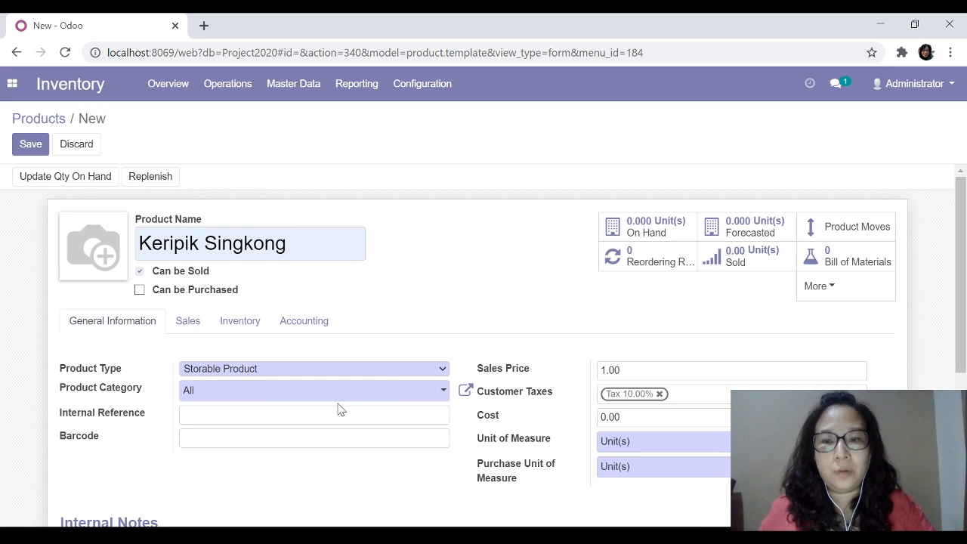
Start creating a new product category for Keripik Singkong and name it "Finished Goods".
left_click(386, 393)
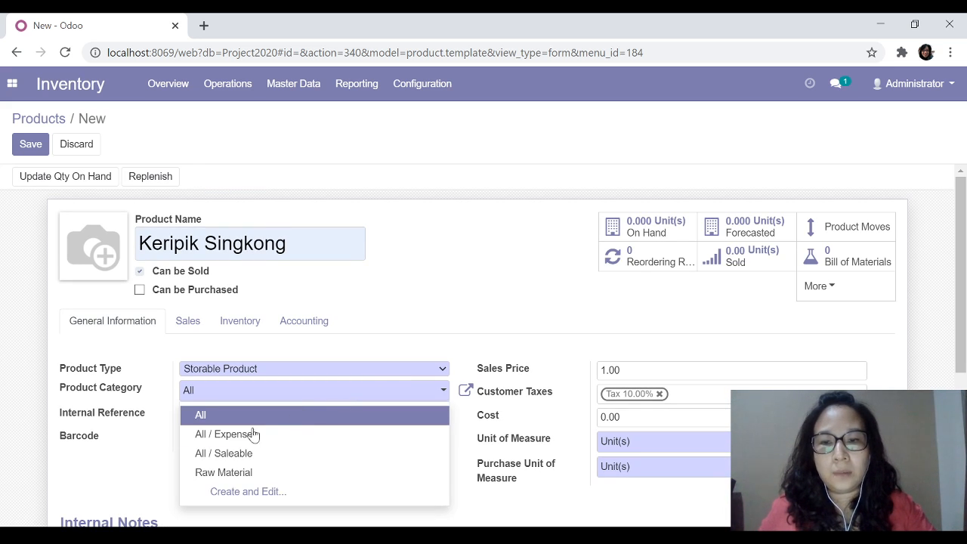
left_click(216, 493)
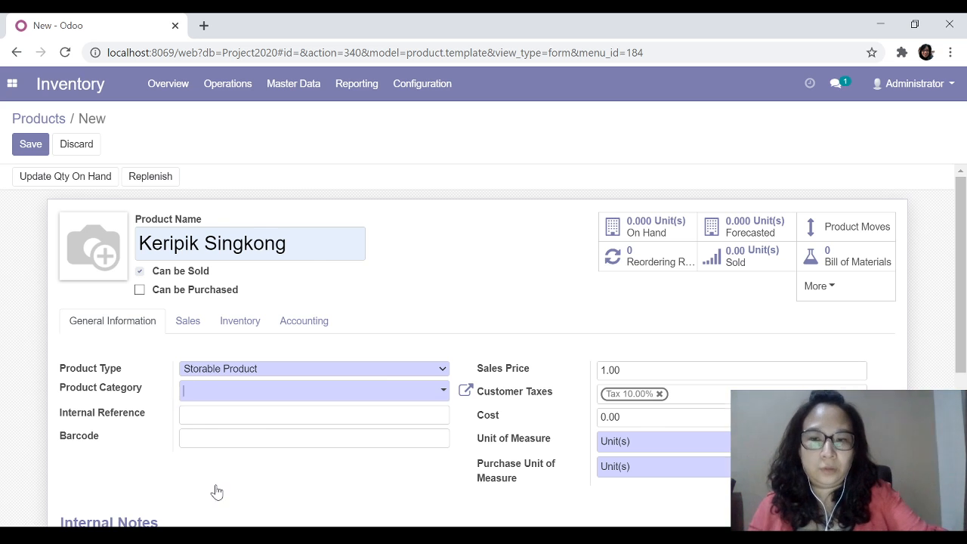
type("F")
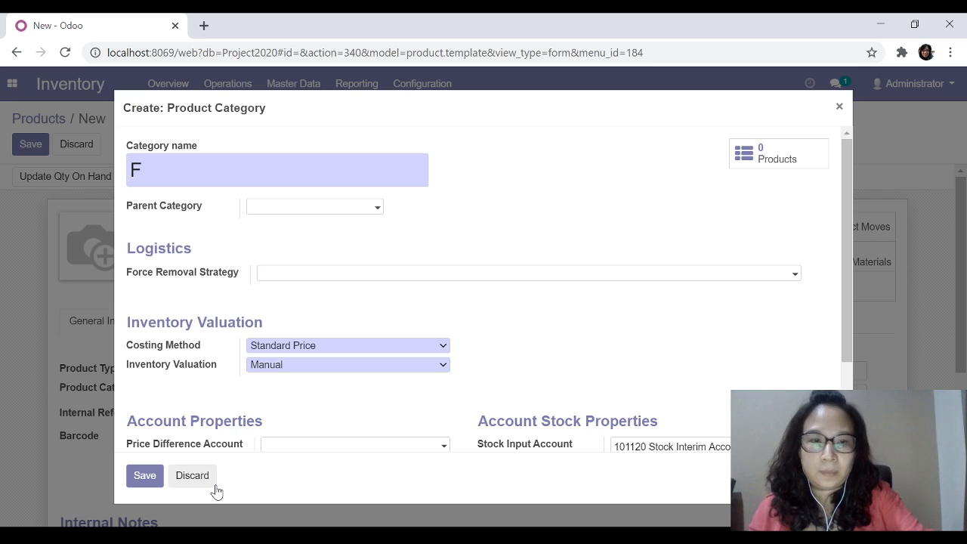
type("inishedg")
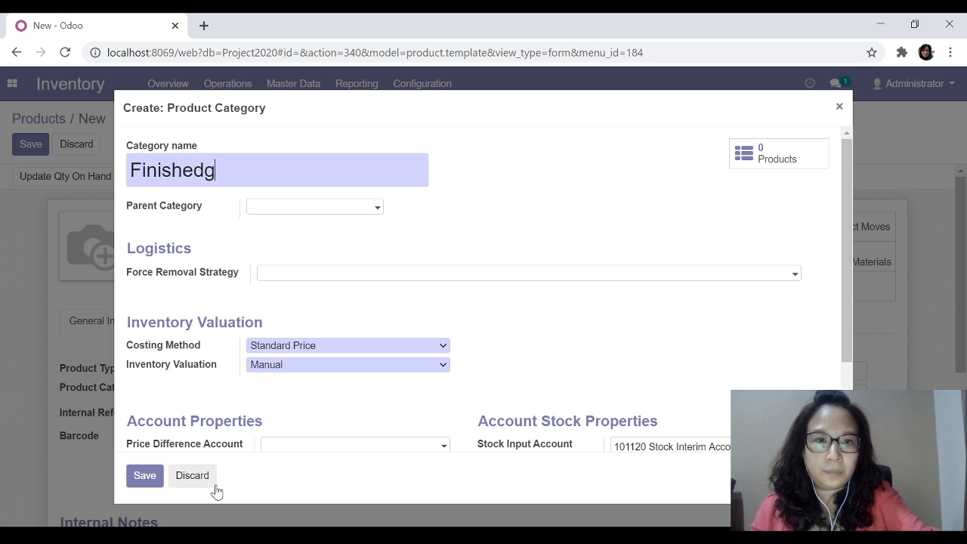
key("BackSpace")
type("Goods")
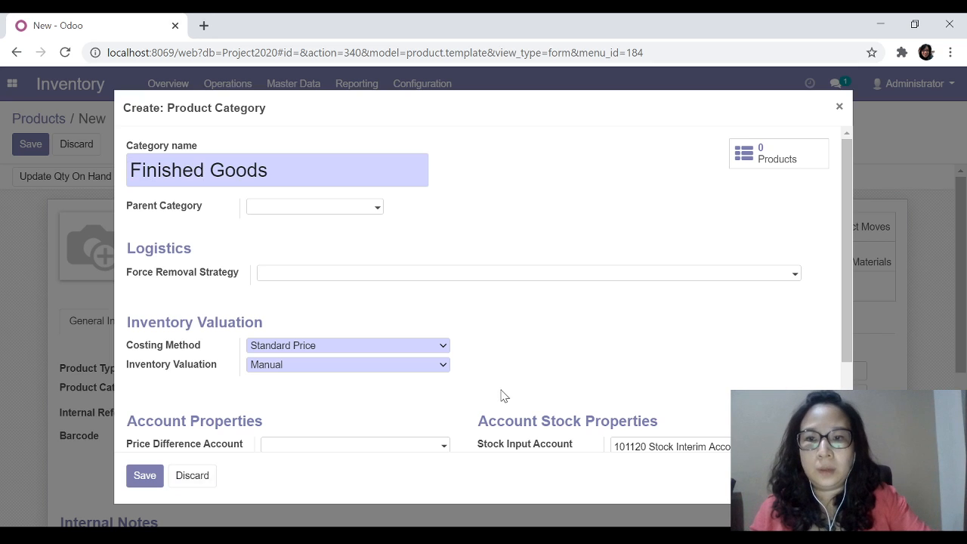
Set the Finished Goods category's force removal strategy and costing method to First In First Out (FIFO).
left_click(340, 274)
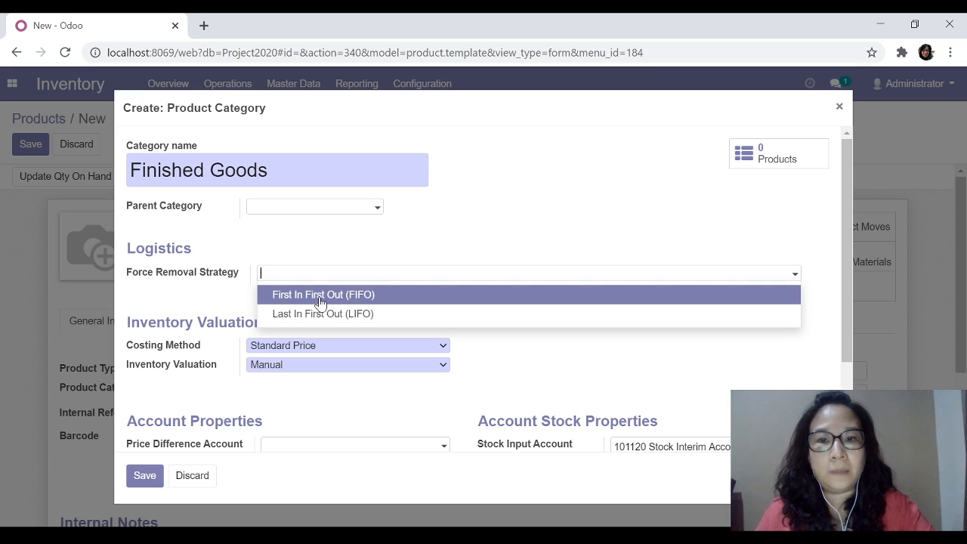
left_click(341, 305)
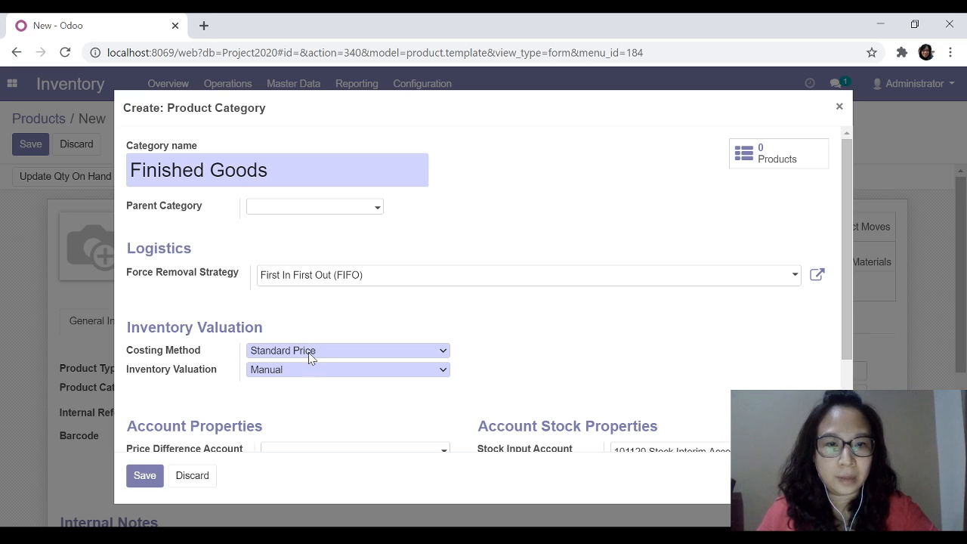
left_click(295, 396)
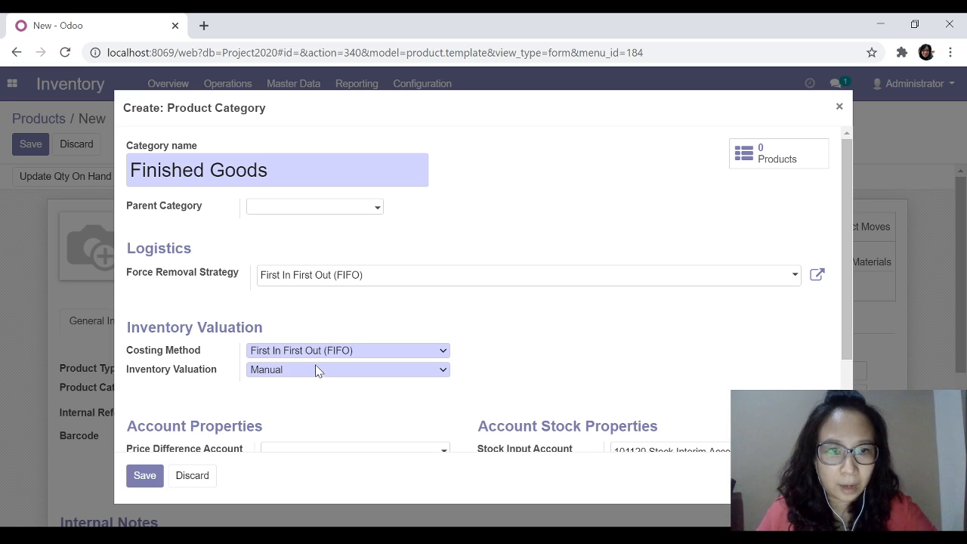
key("Down")
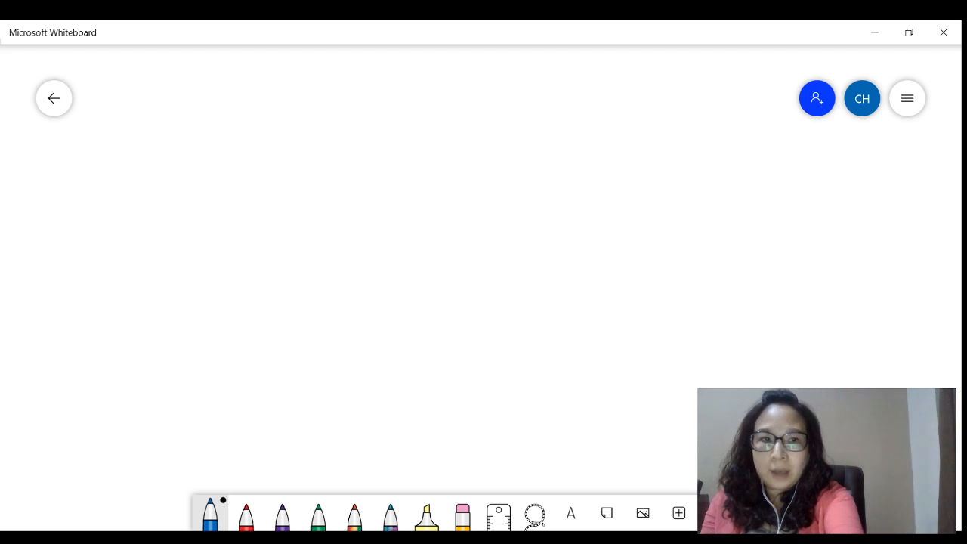
Switch to Microsoft Whiteboard and handwrite the underlined heading "Retail" in blue.
mouse_move(38, 155)
left_mouse_down()
mouse_move(38, 177)
mouse_move(58, 178)
mouse_move(61, 167)
mouse_move(68, 177)
left_mouse_up()
mouse_move(69, 155)
left_mouse_down()
mouse_move(72, 178)
mouse_move(82, 158)
mouse_move(98, 175)
mouse_move(124, 175)
left_mouse_up()
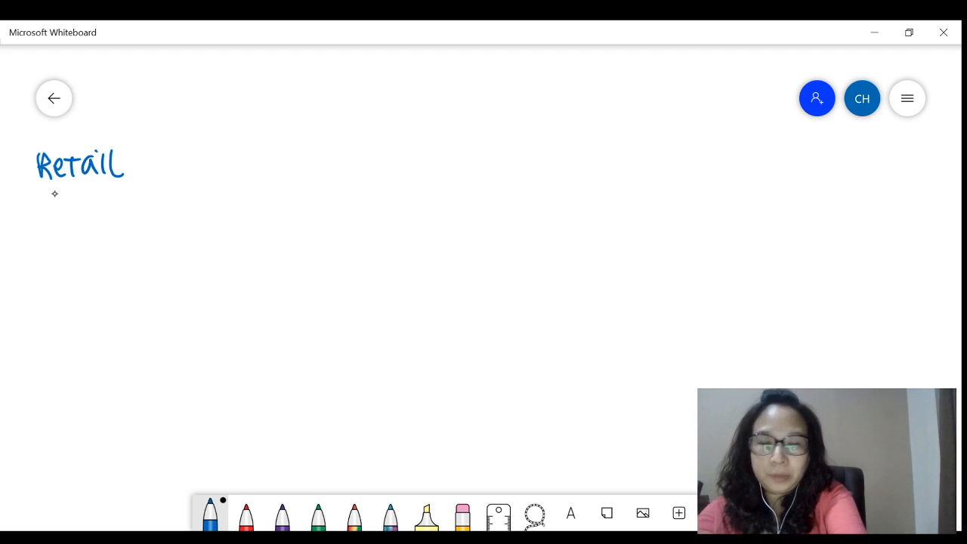
left_click_drag(43, 189, 129, 190)
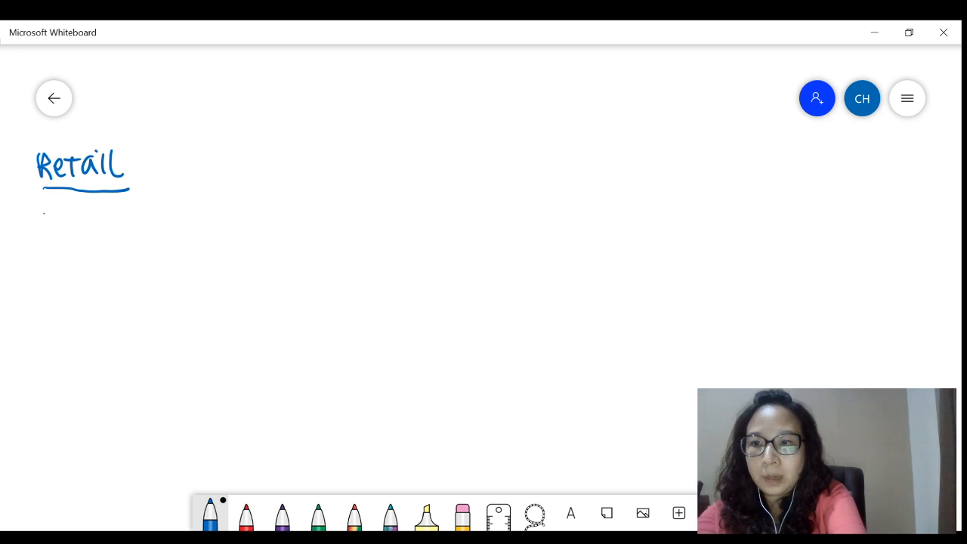
Below the Retail heading, write "FG A" with an arrow to another "FG A", and the purchase line "2pcs @ $1000".
mouse_move(43, 214)
left_mouse_down()
mouse_move(35, 239)
mouse_move(50, 241)
mouse_move(16, 230)
mouse_move(28, 239)
mouse_move(20, 247)
left_mouse_up()
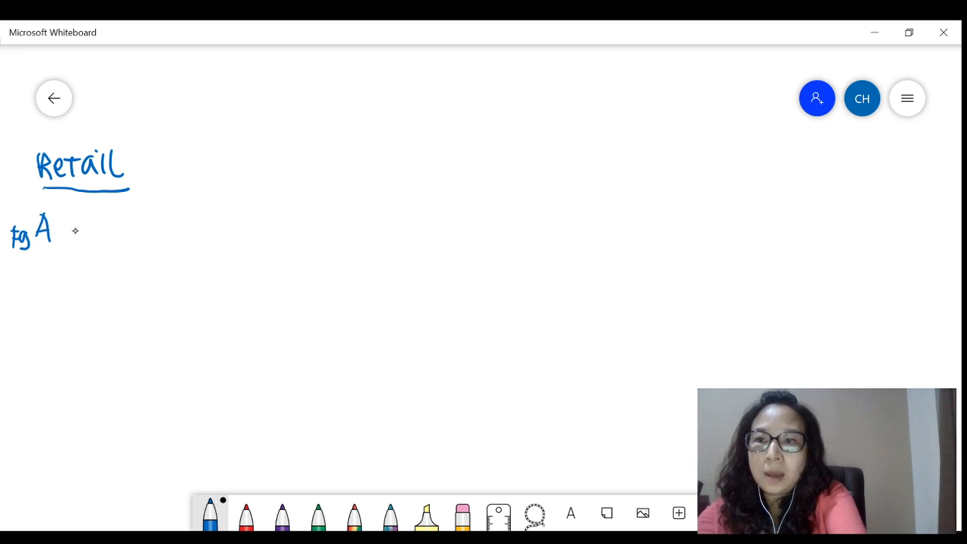
mouse_move(72, 230)
left_mouse_down()
mouse_move(99, 229)
mouse_move(116, 241)
left_mouse_up()
mouse_move(112, 227)
left_mouse_down()
mouse_move(127, 225)
mouse_move(127, 241)
left_mouse_up()
mouse_move(145, 233)
left_mouse_down()
mouse_move(151, 210)
mouse_move(158, 239)
mouse_move(154, 223)
left_mouse_up()
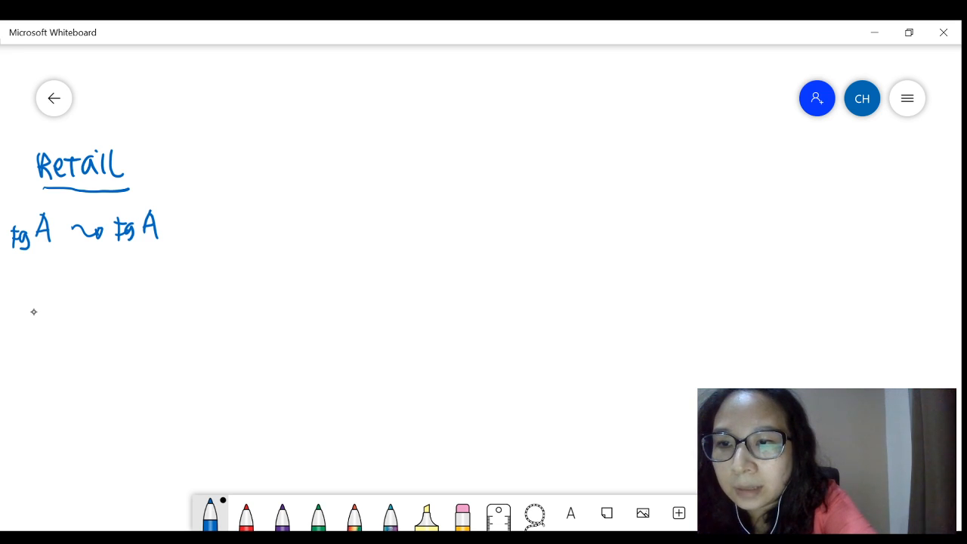
mouse_move(25, 316)
left_mouse_down()
mouse_move(37, 333)
mouse_move(48, 319)
mouse_move(90, 322)
mouse_move(85, 331)
mouse_move(101, 313)
mouse_move(104, 330)
mouse_move(145, 311)
left_mouse_up()
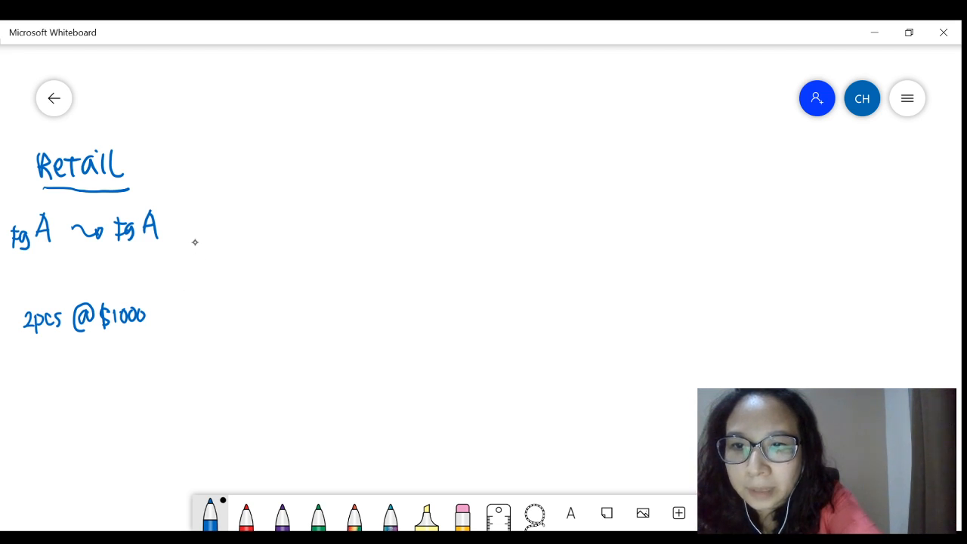
Beside the purchase line, write an underlined "Sales 1" heading with the lines "REV $1500" and "COGS $1000".
mouse_move(195, 242)
left_mouse_down()
mouse_move(194, 253)
mouse_move(209, 245)
mouse_move(214, 257)
mouse_move(250, 234)
mouse_move(257, 260)
left_mouse_up()
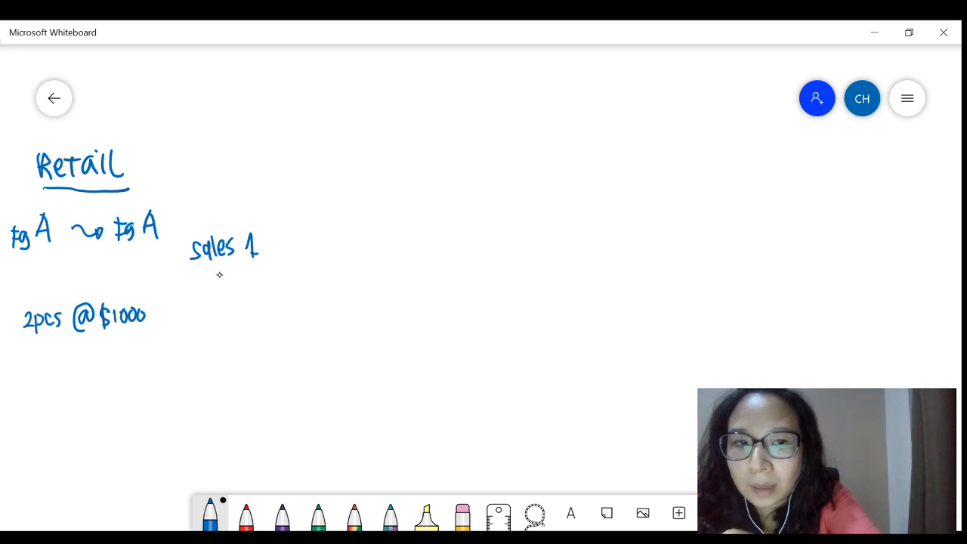
left_click_drag(187, 266, 266, 264)
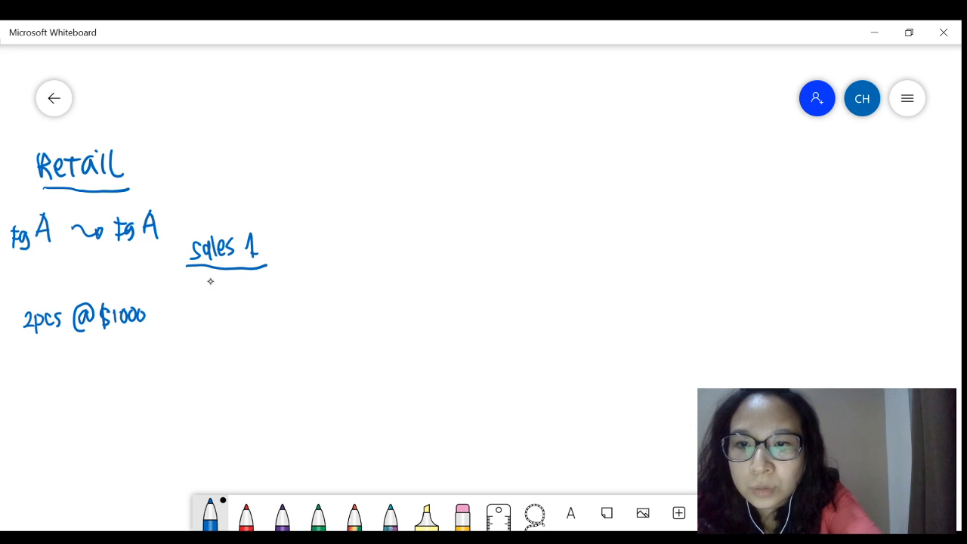
mouse_move(201, 275)
left_mouse_down()
mouse_move(226, 290)
mouse_move(235, 274)
left_mouse_up()
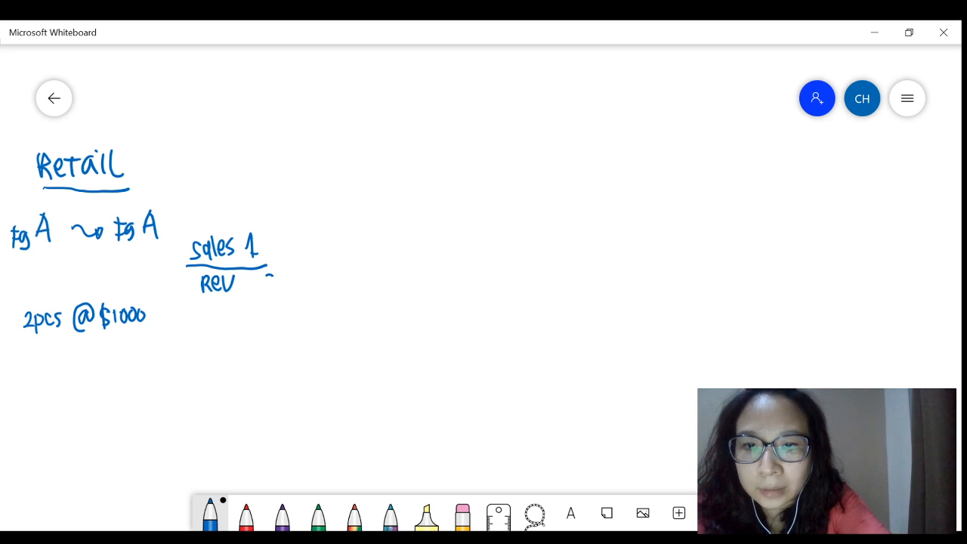
mouse_move(272, 275)
left_mouse_down()
mouse_move(268, 296)
mouse_move(310, 276)
left_mouse_up()
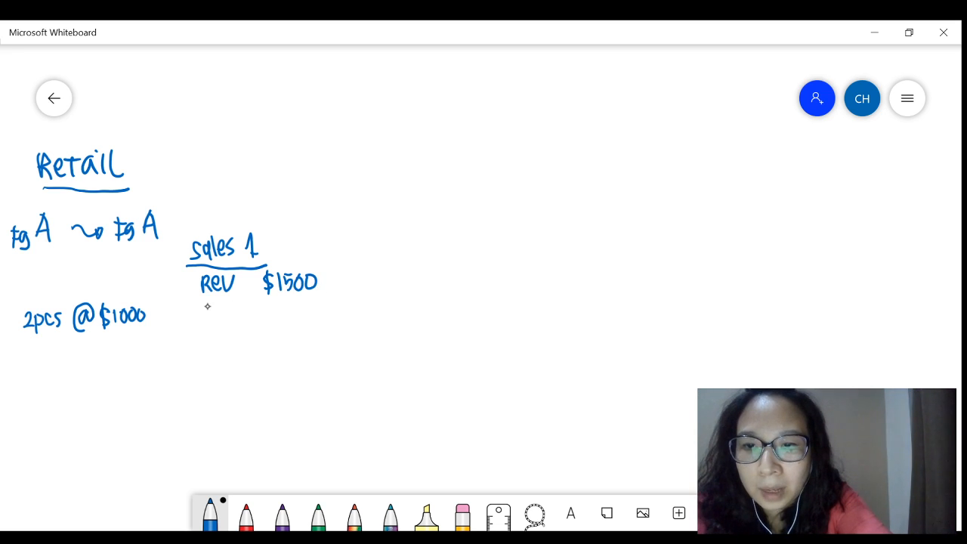
mouse_move(210, 304)
left_mouse_down()
mouse_move(207, 317)
mouse_move(215, 306)
mouse_move(229, 317)
mouse_move(266, 305)
mouse_move(266, 316)
mouse_move(287, 317)
mouse_move(320, 303)
left_mouse_up()
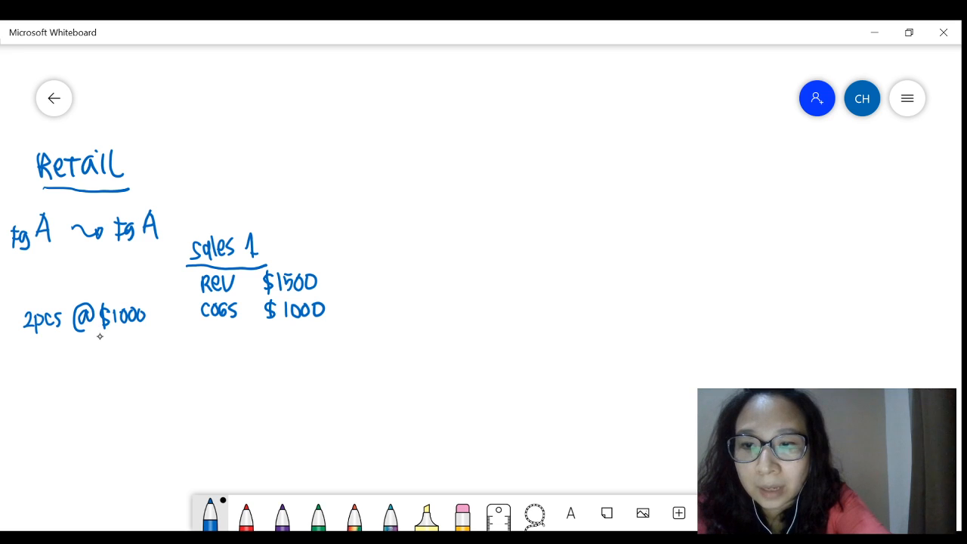
Draw a total line under the Sales 1 amounts and write the profit "P $ 500" beneath it.
left_click_drag(200, 326, 332, 329)
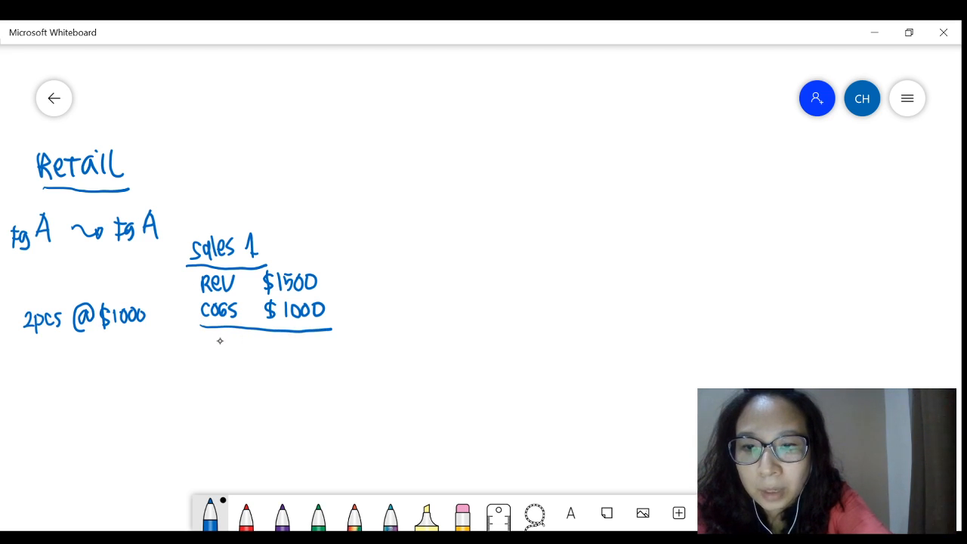
left_click_drag(222, 336, 221, 357)
mouse_move(220, 339)
left_mouse_down()
mouse_move(221, 351)
mouse_move(271, 351)
mouse_move(268, 359)
left_mouse_up()
mouse_move(272, 339)
left_mouse_down()
mouse_move(272, 363)
mouse_move(300, 358)
left_mouse_up()
mouse_move(311, 341)
left_mouse_down()
mouse_move(313, 353)
mouse_move(314, 341)
left_mouse_up()
mouse_move(324, 340)
left_mouse_down()
mouse_move(323, 353)
mouse_move(326, 340)
left_mouse_up()
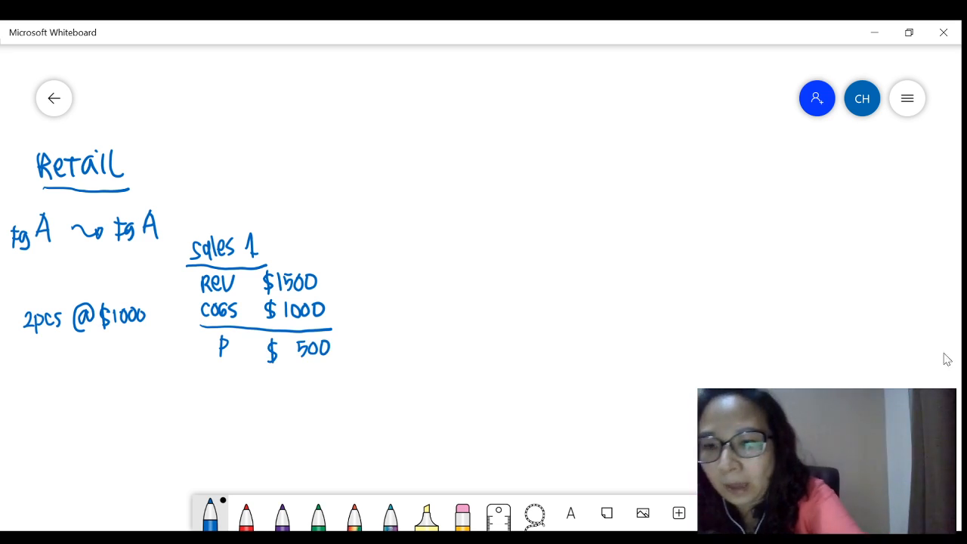
Label the "2pcs @ $1000" line "Purch 1" and add a second purchase below it, "Purch 2" with "1pc @ $2000".
mouse_move(23, 285)
left_mouse_down()
mouse_move(36, 301)
mouse_move(61, 298)
left_mouse_up()
mouse_move(68, 289)
left_mouse_down()
mouse_move(74, 282)
mouse_move(75, 301)
left_mouse_up()
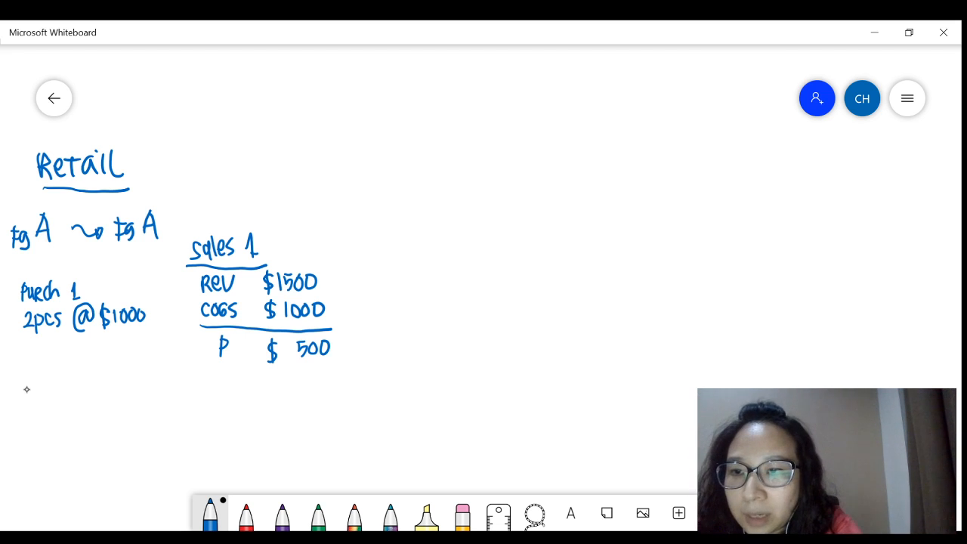
mouse_move(26, 388)
left_mouse_down()
mouse_move(27, 410)
mouse_move(55, 386)
mouse_move(60, 402)
mouse_move(90, 405)
left_mouse_up()
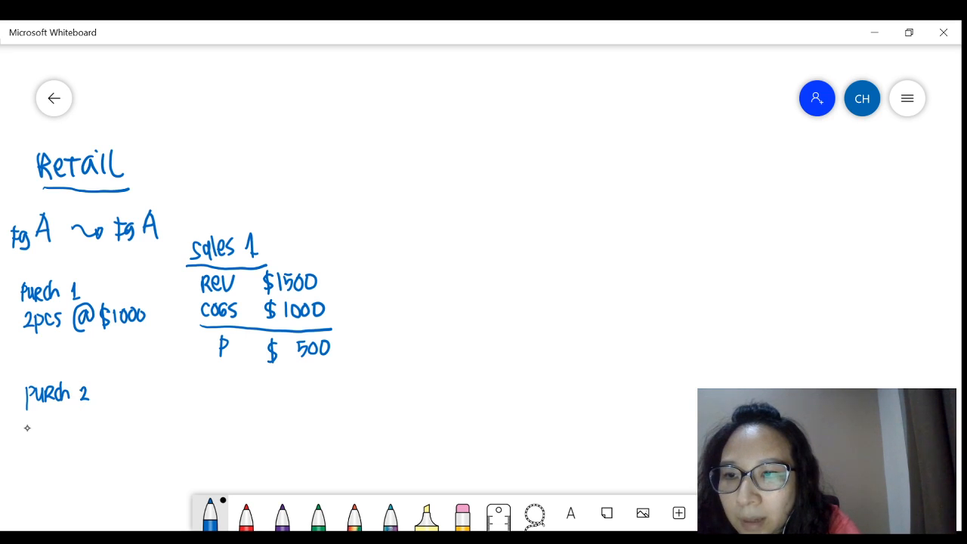
mouse_move(23, 428)
left_mouse_down()
mouse_move(40, 443)
mouse_move(72, 435)
mouse_move(68, 422)
mouse_move(74, 441)
mouse_move(96, 437)
left_mouse_up()
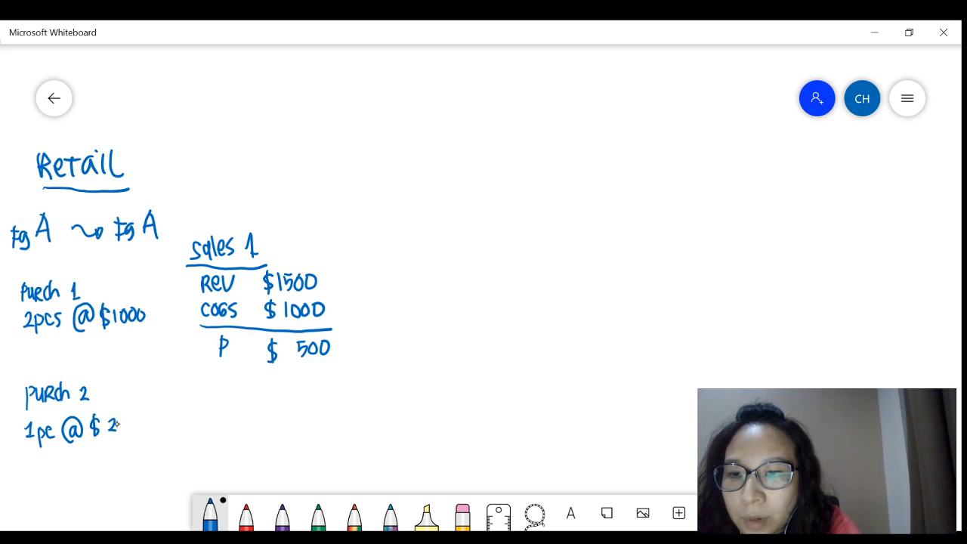
left_click_drag(117, 425, 123, 432)
left_click_drag(125, 420, 131, 421)
mouse_move(137, 420)
left_mouse_down()
mouse_move(135, 430)
mouse_move(137, 421)
left_mouse_up()
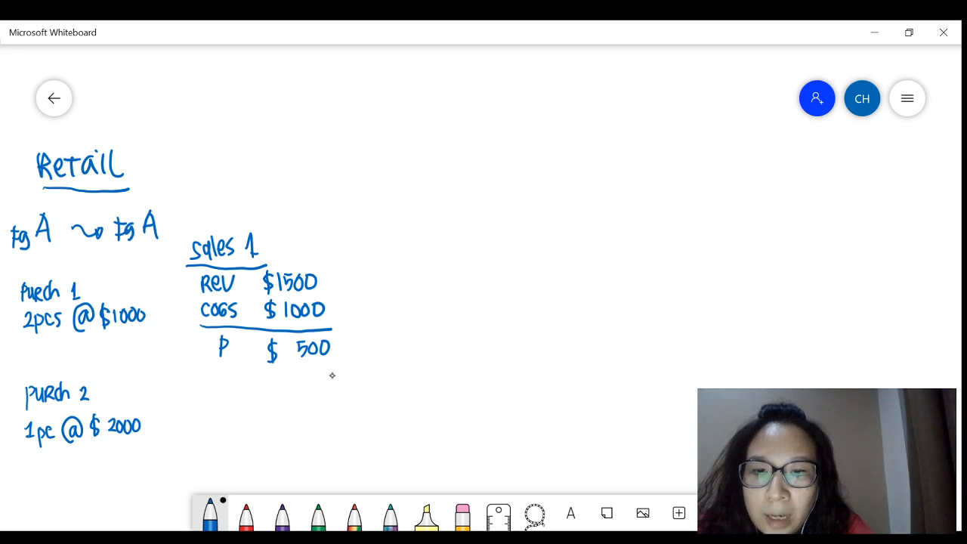
Below the Sales 1 profit line, write an underlined "Sales 2" heading.
mouse_move(333, 375)
left_mouse_down()
mouse_move(327, 388)
mouse_move(358, 389)
left_mouse_up()
mouse_move(369, 377)
left_mouse_down()
mouse_move(362, 387)
mouse_move(397, 387)
left_mouse_up()
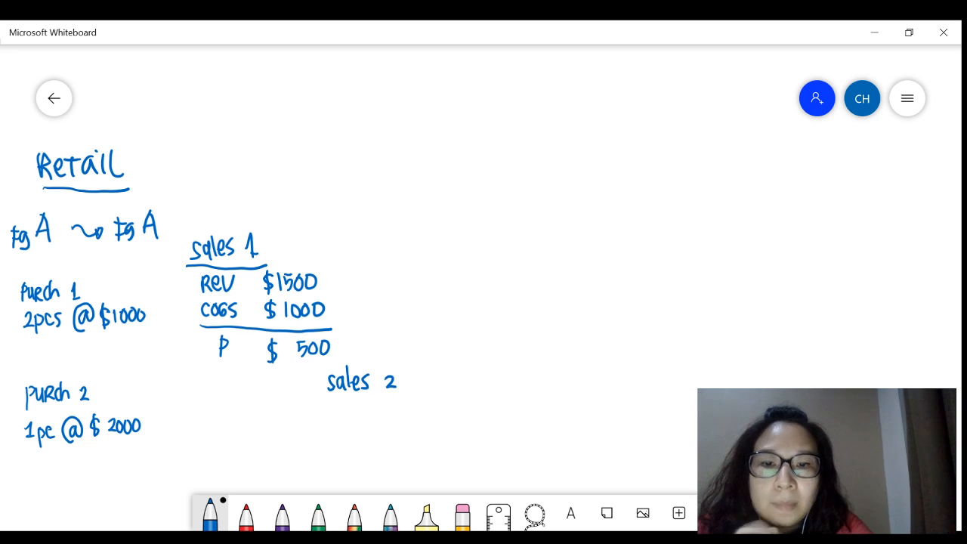
left_click_drag(319, 395, 406, 393)
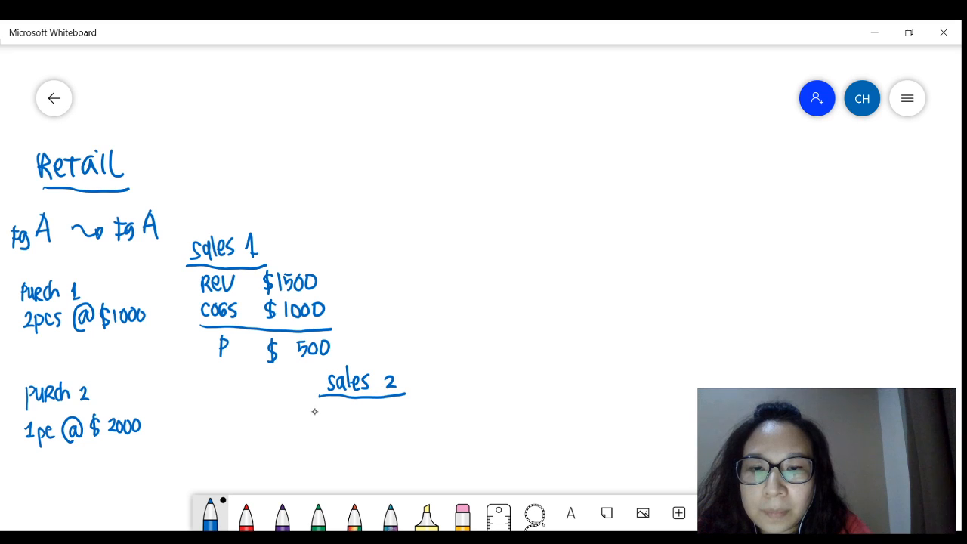
Under the Sales 2 heading, write the revenue line "REV @ $2500 x 2 = $5000".
mouse_move(315, 409)
left_mouse_down()
mouse_move(315, 422)
mouse_move(334, 422)
mouse_move(341, 408)
mouse_move(369, 414)
mouse_move(361, 426)
left_mouse_up()
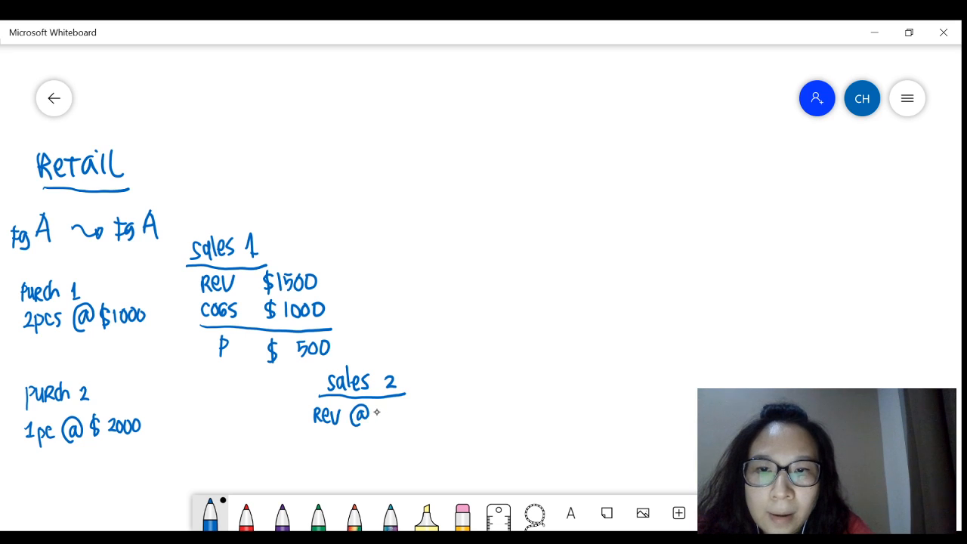
mouse_move(382, 406)
left_mouse_down()
mouse_move(376, 423)
mouse_move(417, 409)
left_mouse_up()
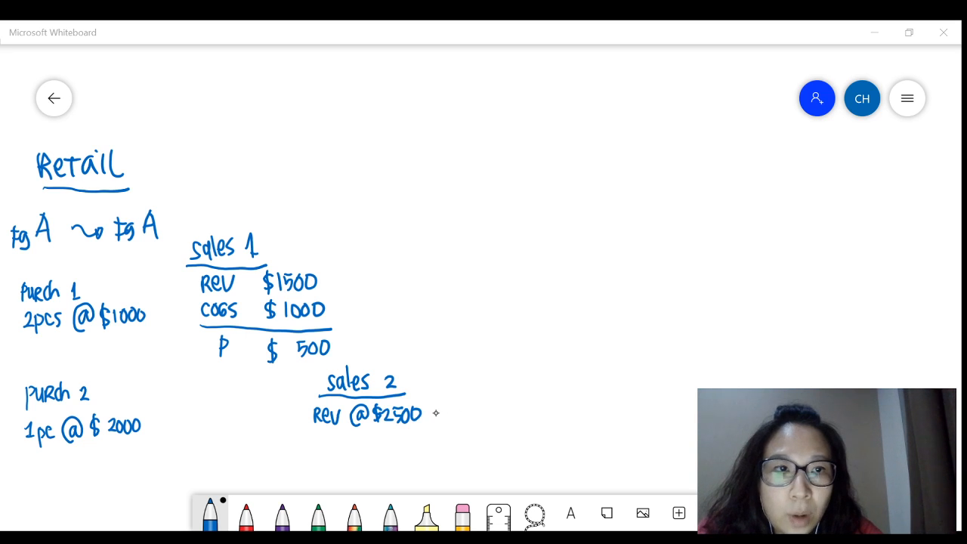
mouse_move(431, 408)
left_mouse_down()
mouse_move(440, 417)
mouse_move(491, 407)
left_mouse_up()
left_click_drag(479, 413, 491, 414)
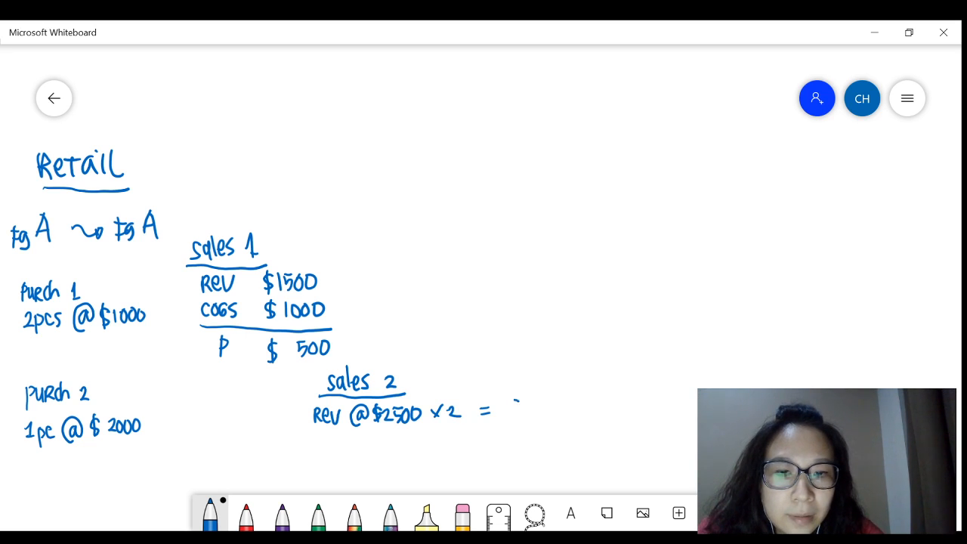
mouse_move(518, 401)
left_mouse_down()
mouse_move(513, 418)
mouse_move(537, 397)
mouse_move(530, 415)
mouse_move(545, 413)
mouse_move(544, 399)
left_mouse_up()
mouse_move(556, 398)
left_mouse_down()
mouse_move(555, 410)
mouse_move(556, 399)
left_mouse_up()
mouse_move(565, 398)
left_mouse_down()
mouse_move(564, 411)
mouse_move(567, 399)
left_mouse_up()
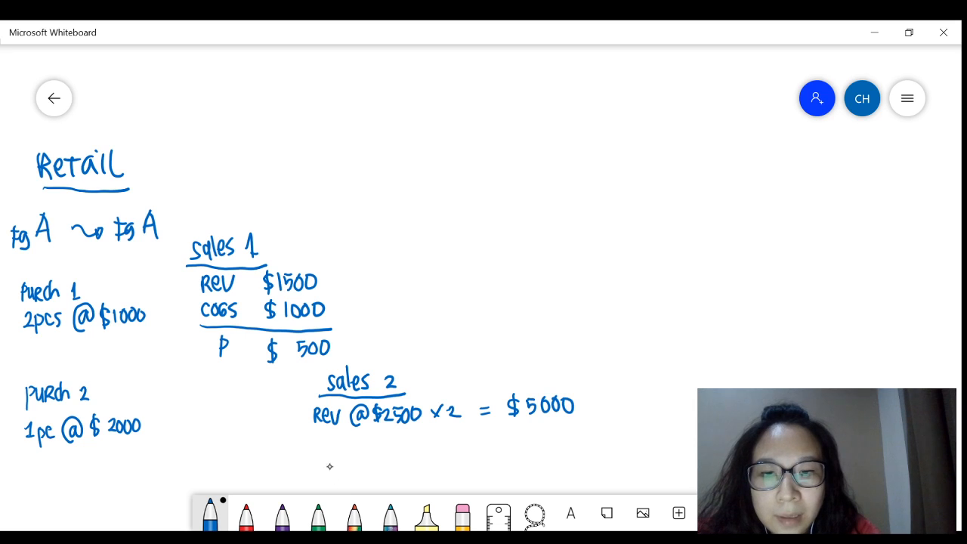
Draw a total line for Sales 2 with "P/L" beneath and "COGS" above it, and add a minus sign after the Sales 1 COGS amount.
left_click_drag(315, 465, 593, 456)
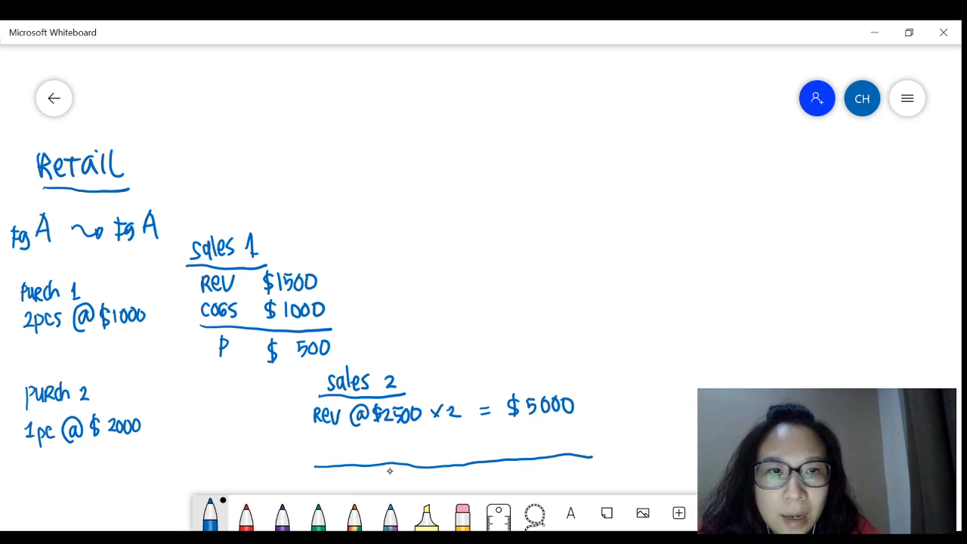
mouse_move(383, 466)
left_mouse_down()
mouse_move(384, 481)
mouse_move(414, 484)
left_mouse_up()
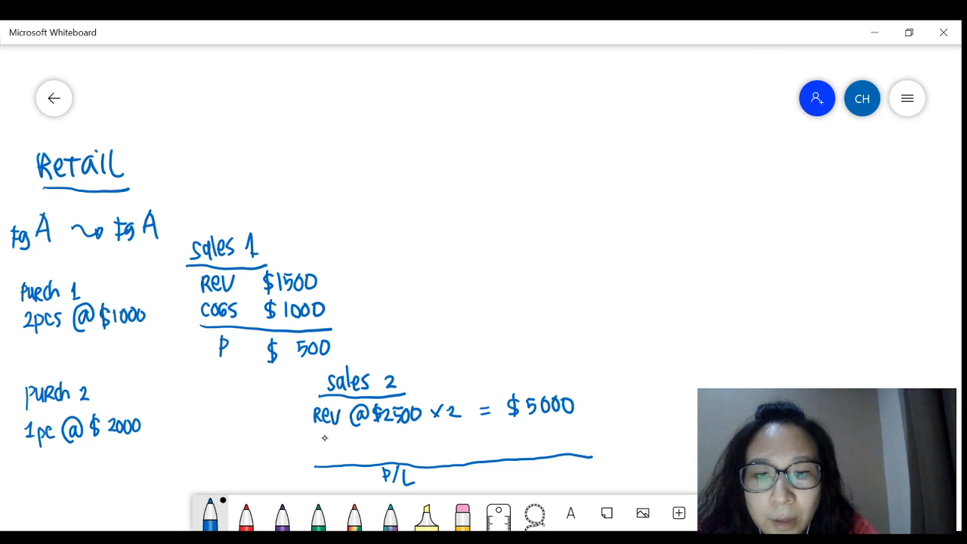
mouse_move(330, 442)
left_mouse_down()
mouse_move(330, 456)
mouse_move(352, 445)
mouse_move(350, 453)
left_mouse_up()
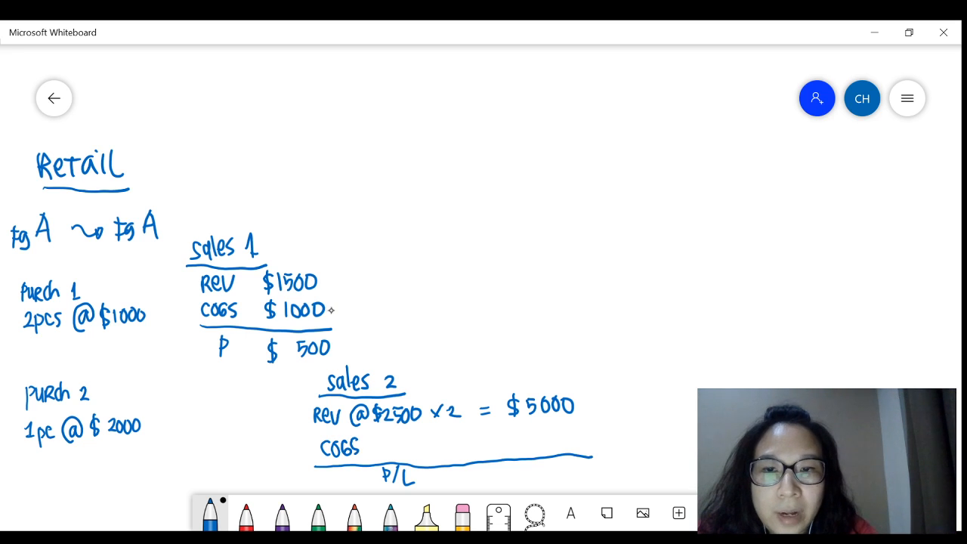
left_click_drag(335, 310, 346, 310)
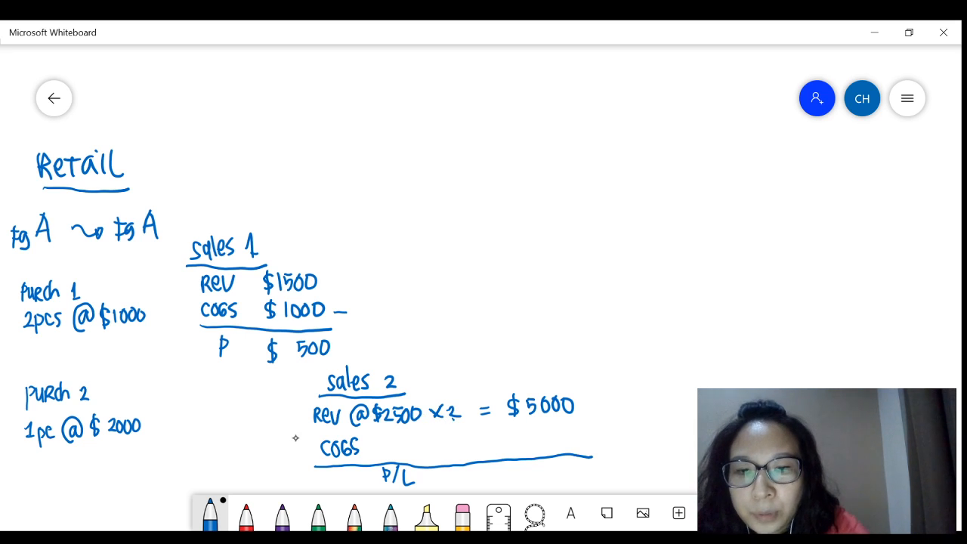
Draw an angle bracket in front of the Sales 2 COGS line and write "$1000" and "$2000" as the two possible costs feeding it.
mouse_move(284, 425)
left_mouse_down()
mouse_move(303, 446)
mouse_move(287, 466)
left_mouse_up()
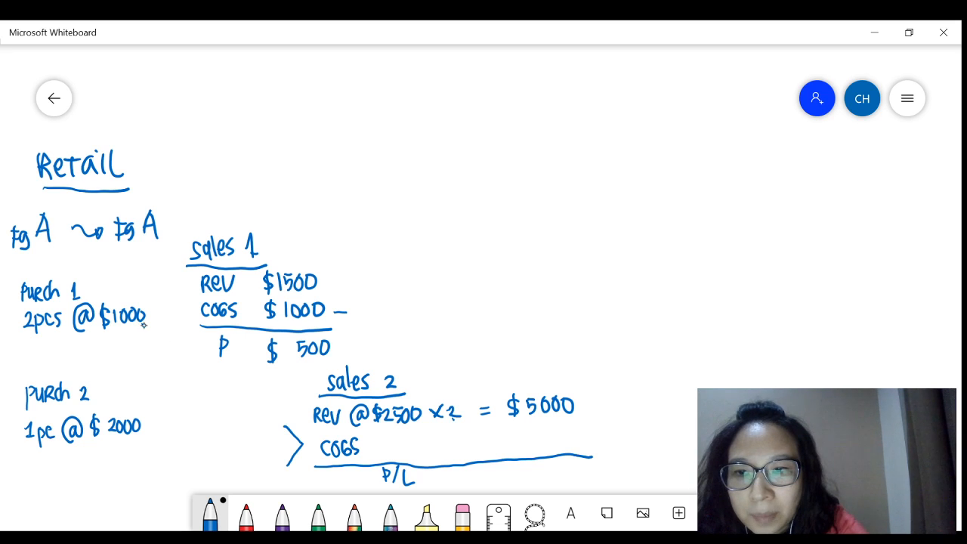
mouse_move(231, 413)
left_mouse_down()
mouse_move(223, 428)
mouse_move(235, 428)
left_mouse_up()
left_click_drag(242, 416, 243, 415)
left_click_drag(250, 415, 258, 415)
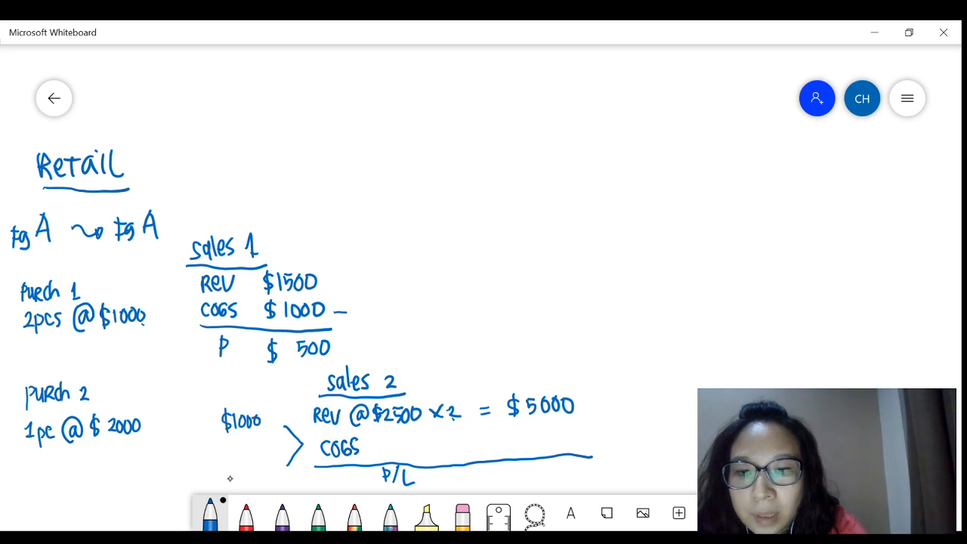
mouse_move(232, 455)
left_mouse_down()
mouse_move(231, 473)
mouse_move(270, 459)
left_mouse_up()
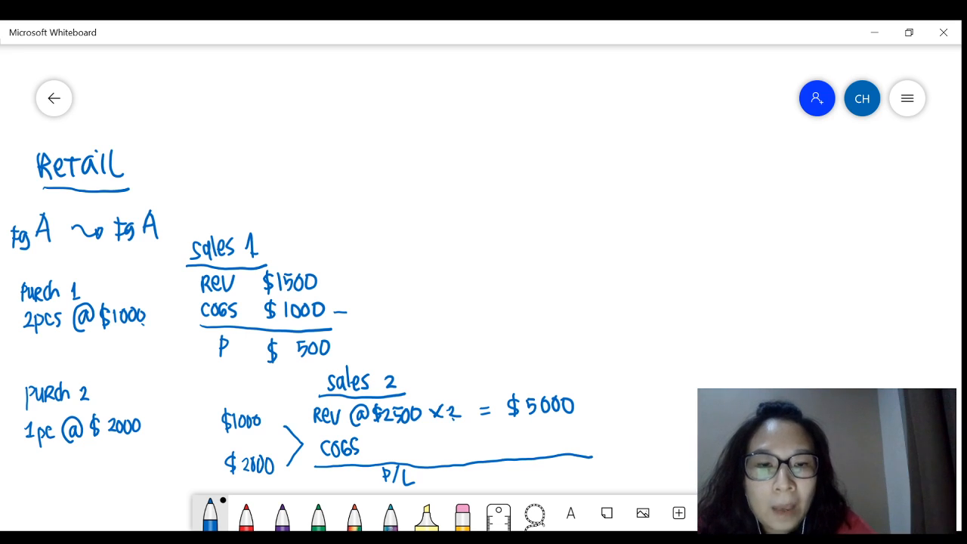
Mark the open Sales 2 COGS amount with a row of four dots below the $5000.
left_click(528, 446)
left_click(535, 446)
left_click(543, 447)
left_click(551, 446)
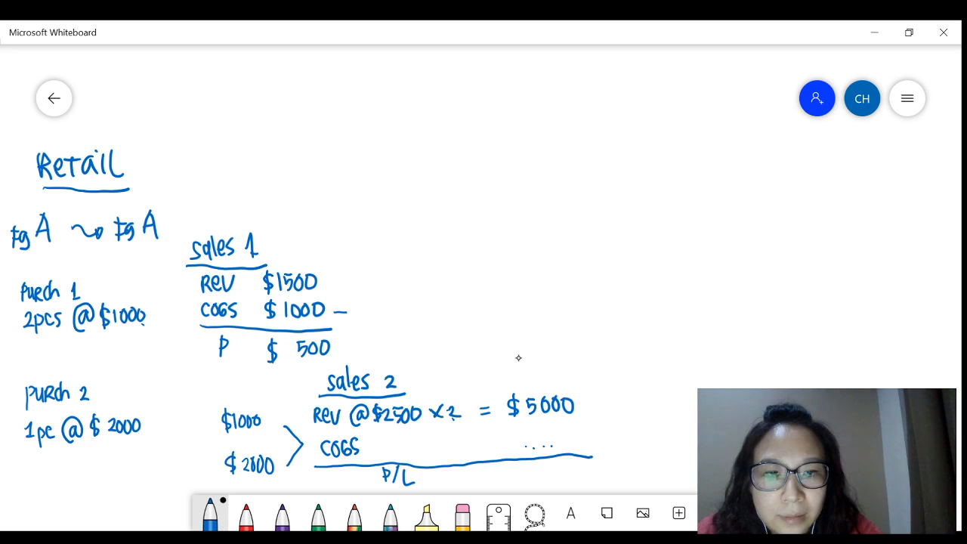
With the red pen, write the column heading "1. STD COST" above the $5000 revenue amount.
left_click(246, 516)
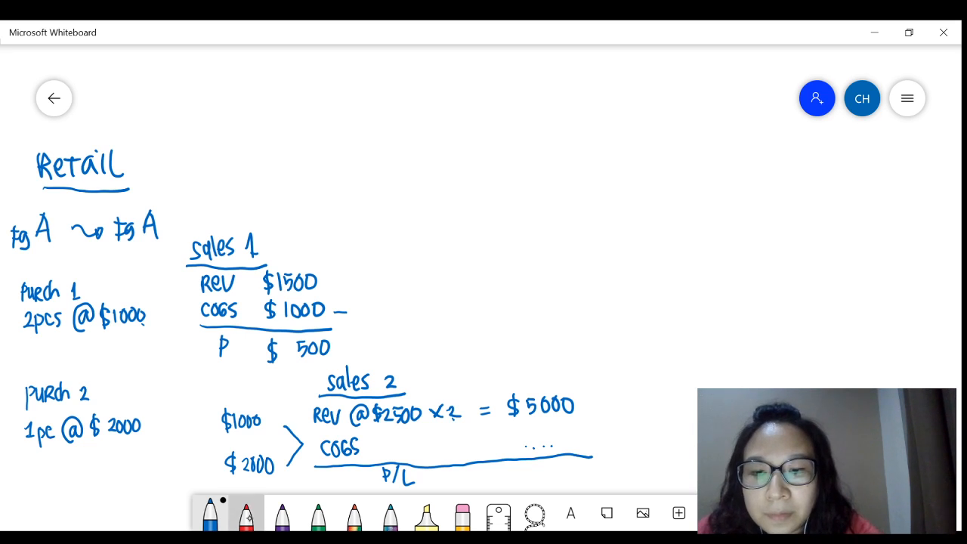
mouse_move(499, 364)
left_mouse_down()
mouse_move(502, 378)
mouse_move(535, 367)
mouse_move(568, 376)
mouse_move(582, 364)
mouse_move(575, 378)
left_mouse_up()
left_click(518, 370)
mouse_move(586, 364)
left_mouse_down()
mouse_move(587, 378)
mouse_move(591, 362)
left_mouse_up()
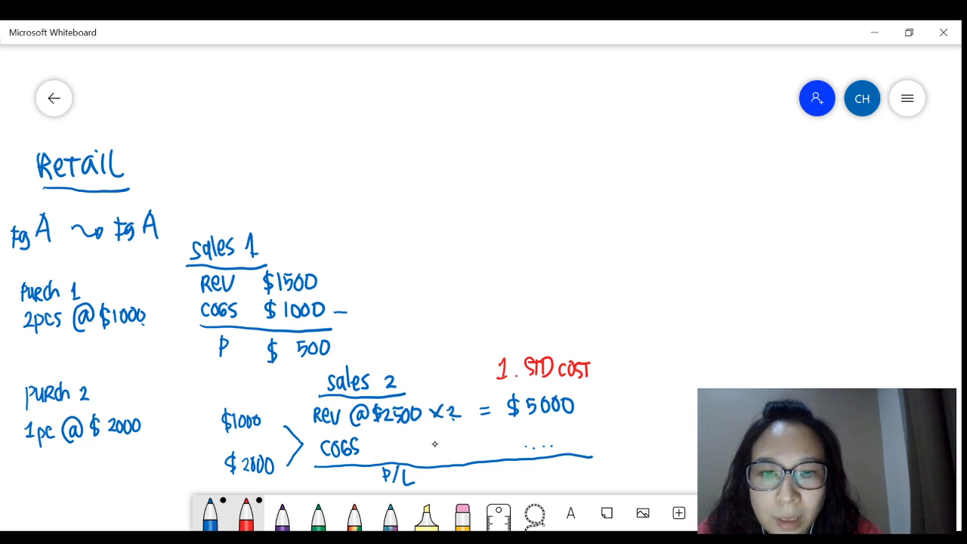
Fill in the standard cost case in red: "$1800" unit cost and "$3600" on the COGS line, and "$1400" as profit.
mouse_move(420, 440)
left_mouse_down()
mouse_move(416, 455)
mouse_move(451, 435)
left_mouse_up()
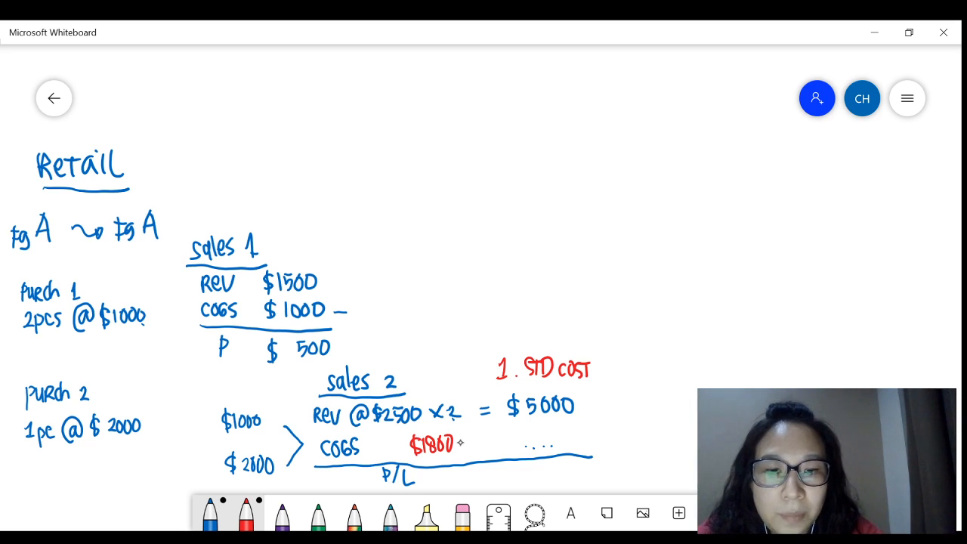
mouse_move(519, 430)
left_mouse_down()
mouse_move(509, 449)
mouse_move(547, 447)
mouse_move(571, 432)
mouse_move(573, 444)
left_mouse_up()
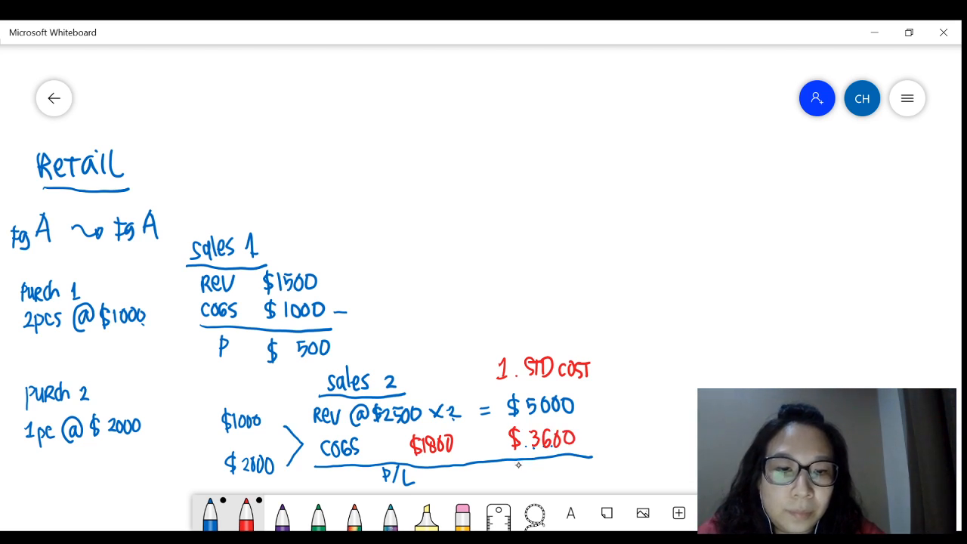
mouse_move(522, 468)
left_mouse_down()
mouse_move(521, 487)
mouse_move(558, 484)
mouse_move(572, 463)
left_mouse_up()
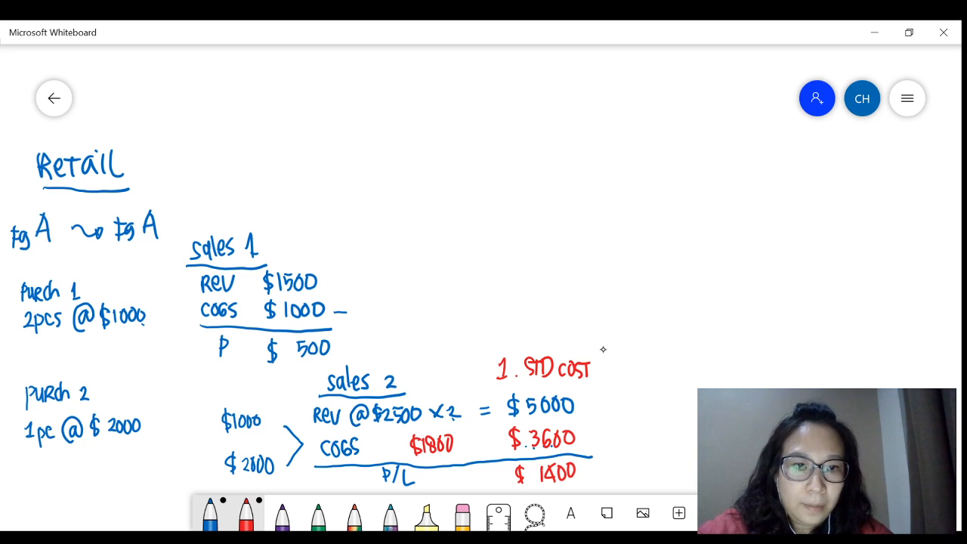
Draw a vertical divider beside the STD COST column and write the second column heading "2. FIFO - Real".
left_click_drag(603, 349, 612, 481)
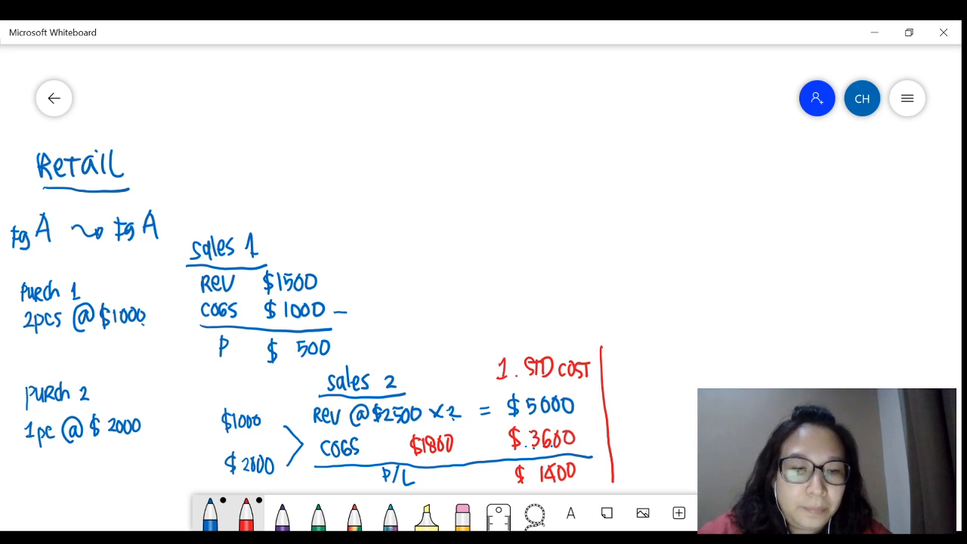
left_click_drag(615, 364, 625, 371)
left_click(628, 371)
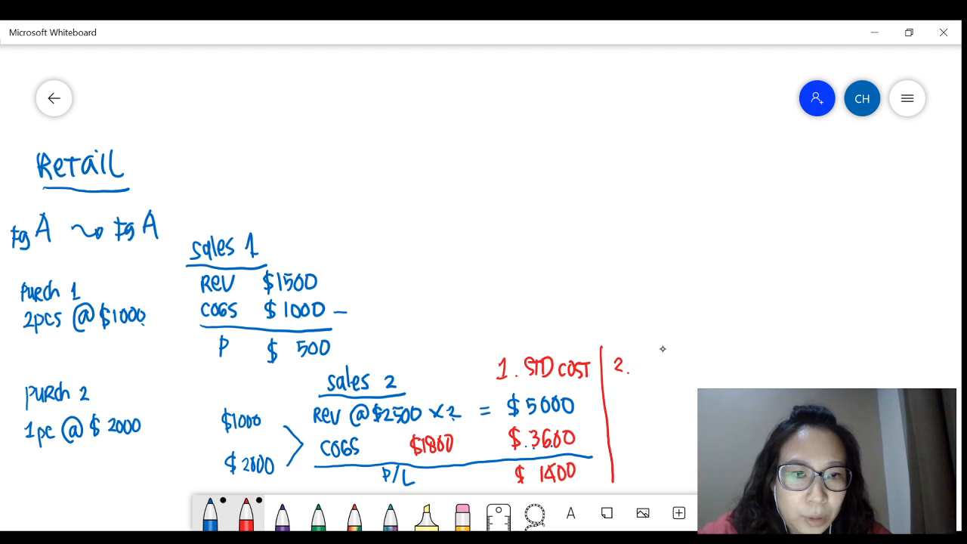
mouse_move(640, 355)
left_mouse_down()
mouse_move(641, 369)
mouse_move(652, 352)
left_mouse_up()
mouse_move(641, 361)
left_mouse_down()
mouse_move(660, 370)
mouse_move(669, 354)
left_mouse_up()
left_click_drag(661, 361, 678, 354)
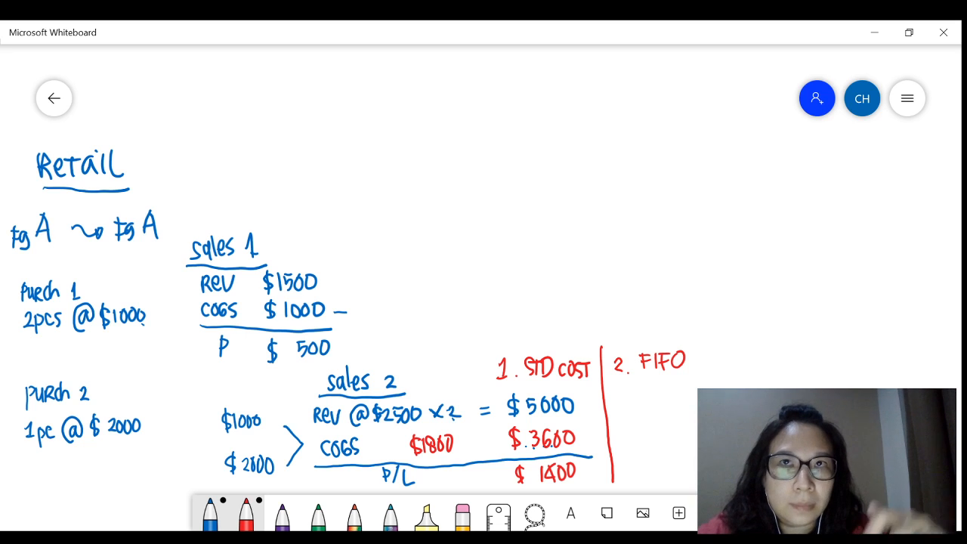
mouse_move(695, 359)
left_mouse_down()
mouse_move(726, 358)
mouse_move(733, 369)
left_mouse_up()
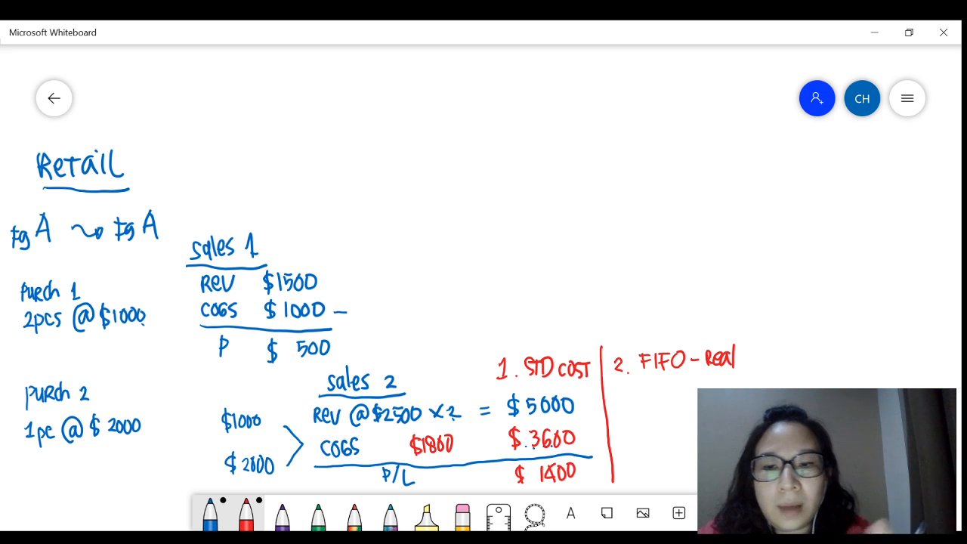
Put red dots in front of the bracketed $1000 and $2000 costs and underline "Purch 1" in red.
left_click(215, 422)
left_click(216, 462)
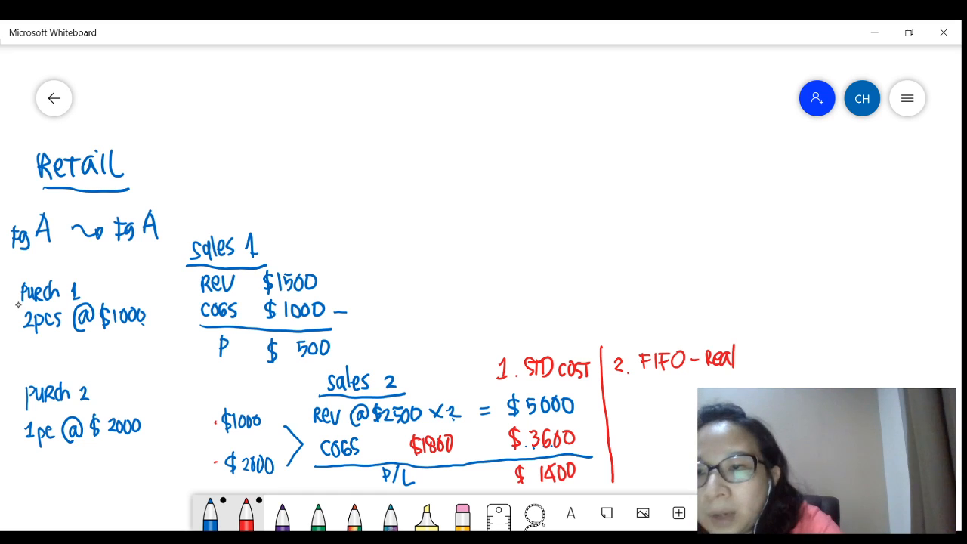
left_click_drag(19, 304, 88, 301)
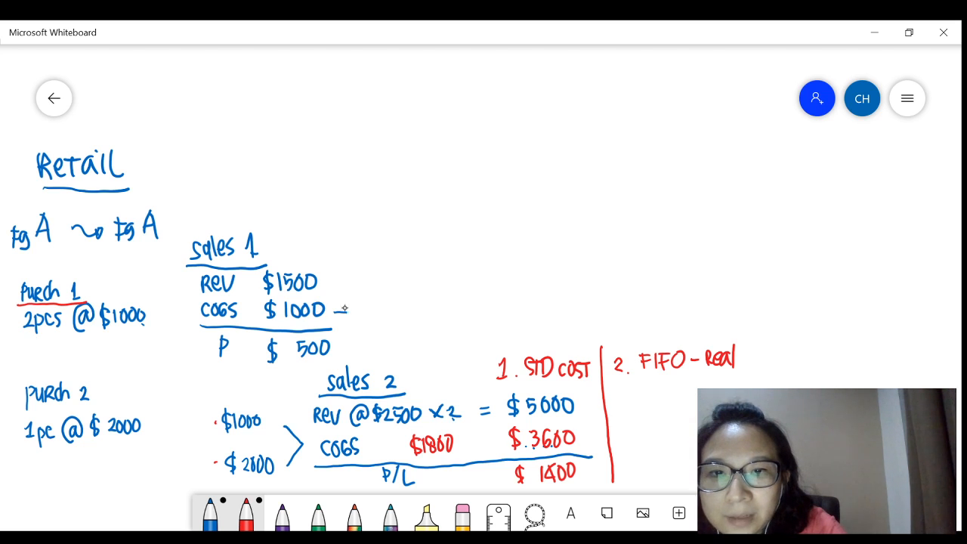
Write a red "1." in front of the Sales 1 COGS line and a red "1" below the Purch 1 quantity.
left_click_drag(185, 303, 186, 317)
left_click(189, 316)
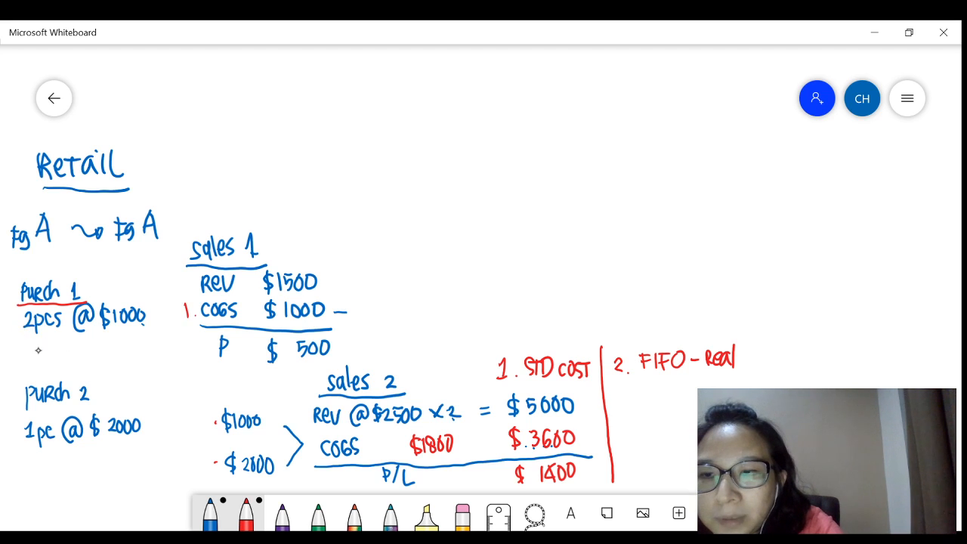
left_click_drag(40, 346, 40, 365)
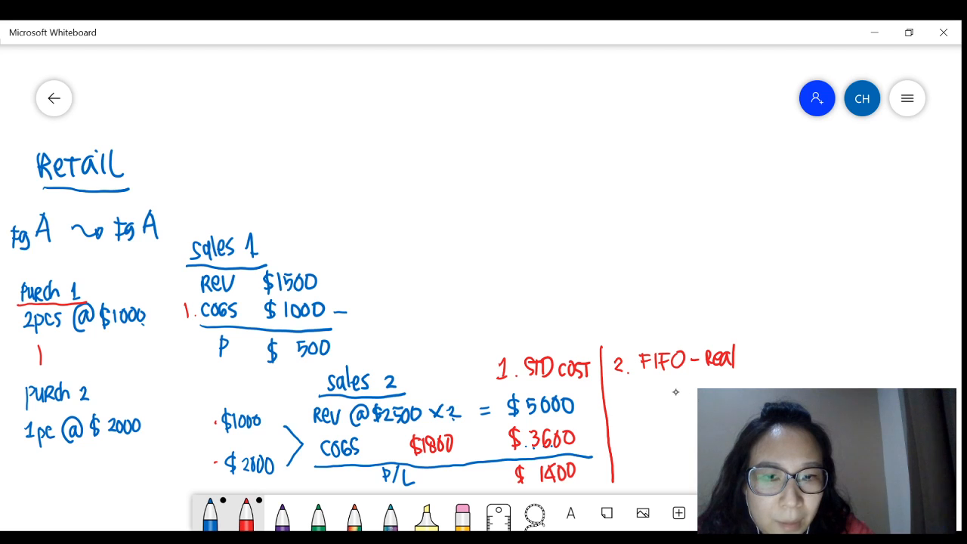
Fill the FIFO column with revenue "$5000", cost "($1000 + $2000)" and, below a total line, profit "$2000".
left_click_drag(674, 389, 669, 408)
mouse_move(677, 391)
left_mouse_down()
mouse_move(691, 388)
mouse_move(679, 405)
mouse_move(693, 394)
left_mouse_up()
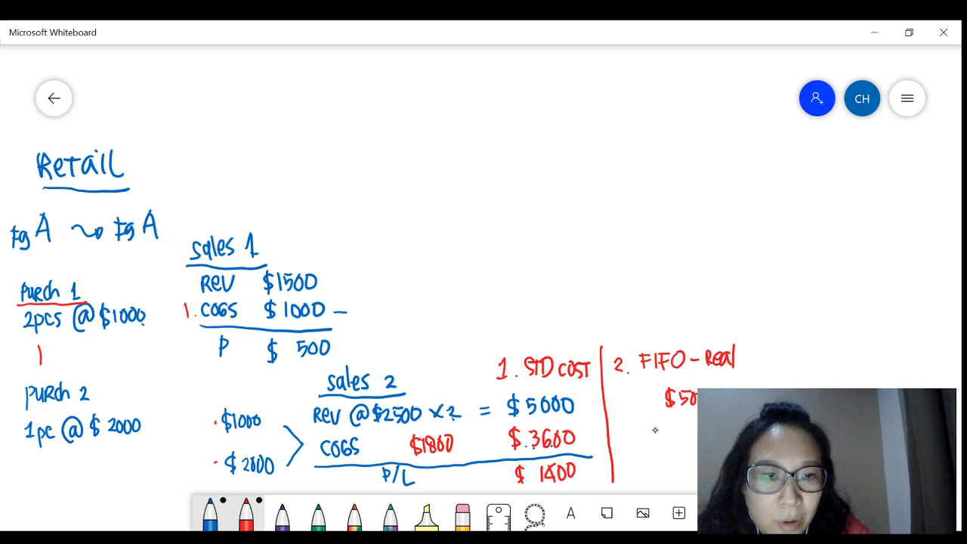
mouse_move(648, 423)
left_mouse_down()
mouse_move(647, 446)
mouse_move(657, 435)
mouse_move(658, 444)
left_mouse_up()
mouse_move(667, 428)
left_mouse_down()
mouse_move(669, 441)
mouse_move(684, 429)
left_mouse_up()
left_click_drag(692, 426, 692, 427)
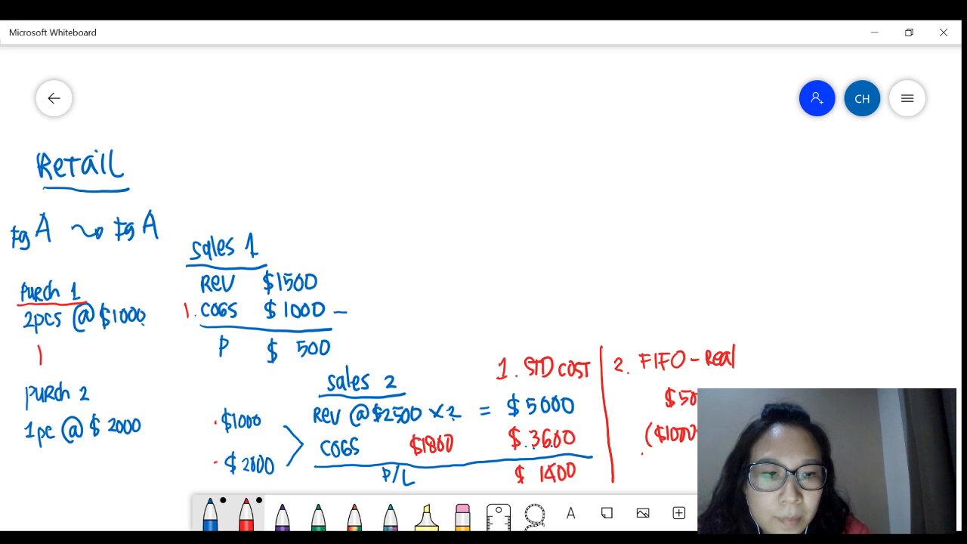
mouse_move(643, 453)
left_mouse_down()
mouse_move(696, 456)
mouse_move(680, 483)
left_mouse_up()
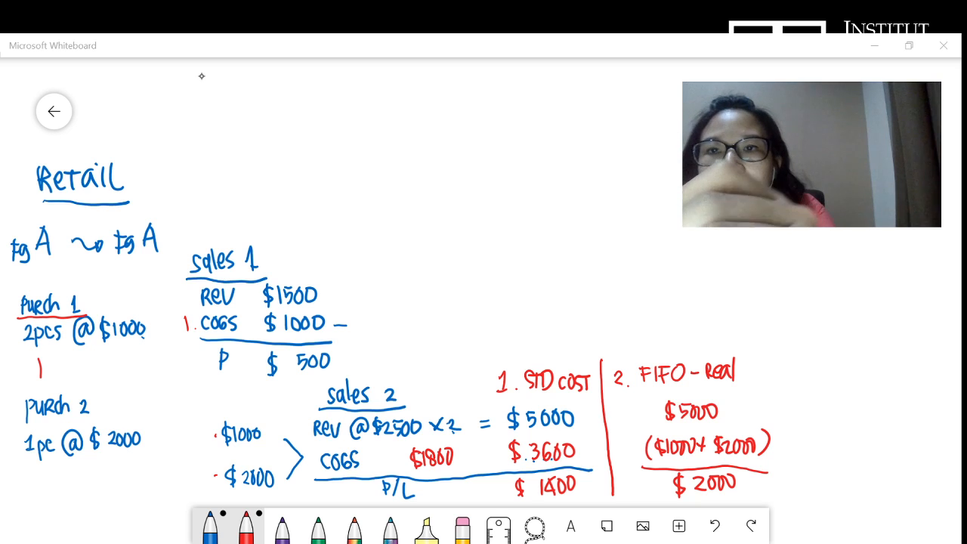
Above Sales 1, draw a large red rectangle containing three small boxes numbered 1, 2 and 3.
mouse_move(200, 74)
left_mouse_down()
mouse_move(348, 73)
mouse_move(354, 193)
mouse_move(232, 186)
mouse_move(193, 114)
mouse_move(198, 73)
left_mouse_up()
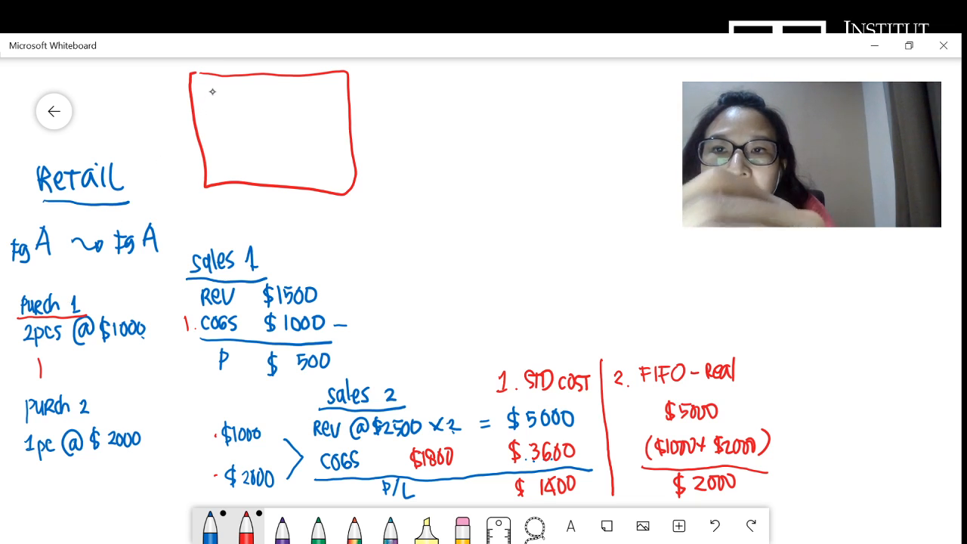
mouse_move(211, 92)
left_mouse_down()
mouse_move(211, 113)
mouse_move(253, 106)
mouse_move(228, 88)
mouse_move(212, 90)
mouse_move(231, 108)
left_mouse_up()
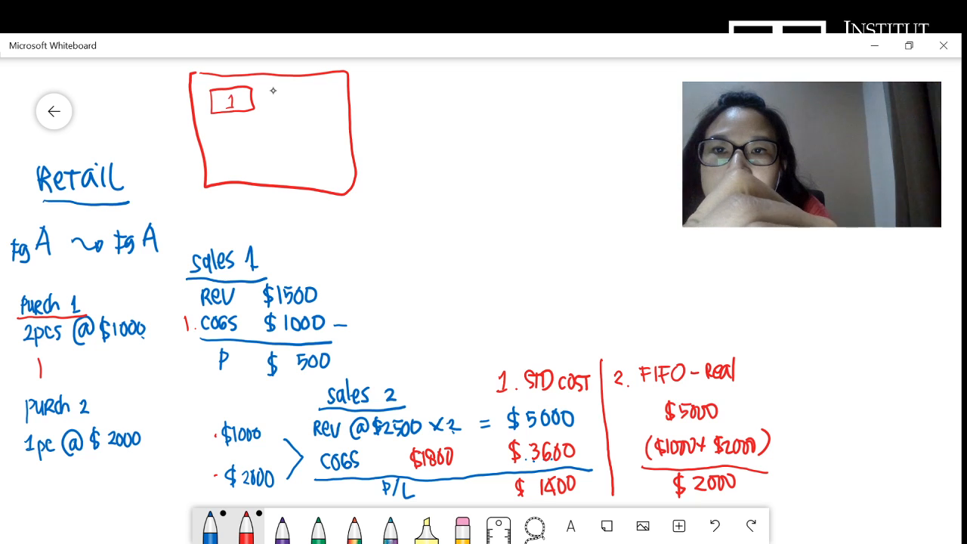
mouse_move(271, 89)
left_mouse_down()
mouse_move(284, 113)
mouse_move(307, 90)
mouse_move(271, 89)
mouse_move(317, 112)
mouse_move(346, 103)
mouse_move(315, 89)
mouse_move(325, 109)
left_mouse_up()
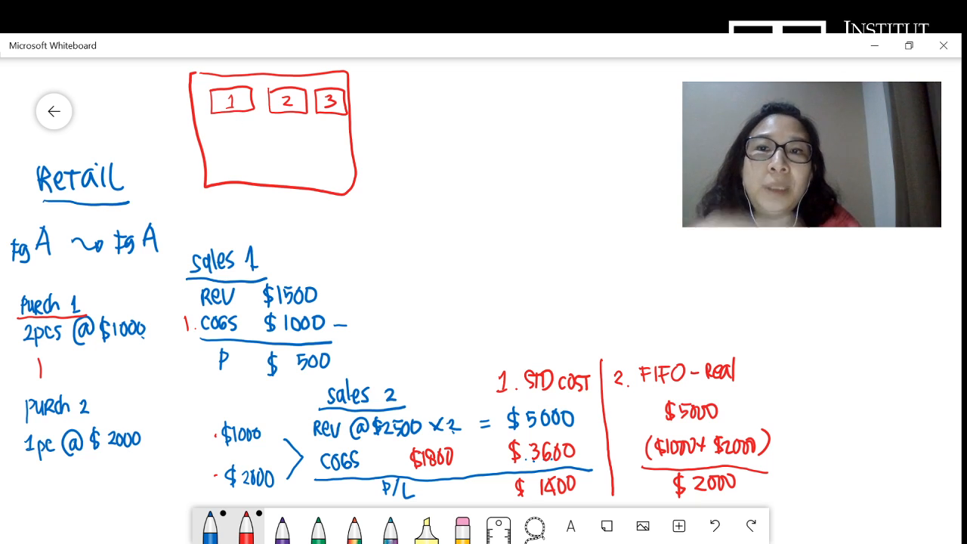
Mark a red dot under the numbered boxes, and number the bracketed $1000 and $2000 costs 1 and 2.
left_click(234, 117)
left_click(288, 119)
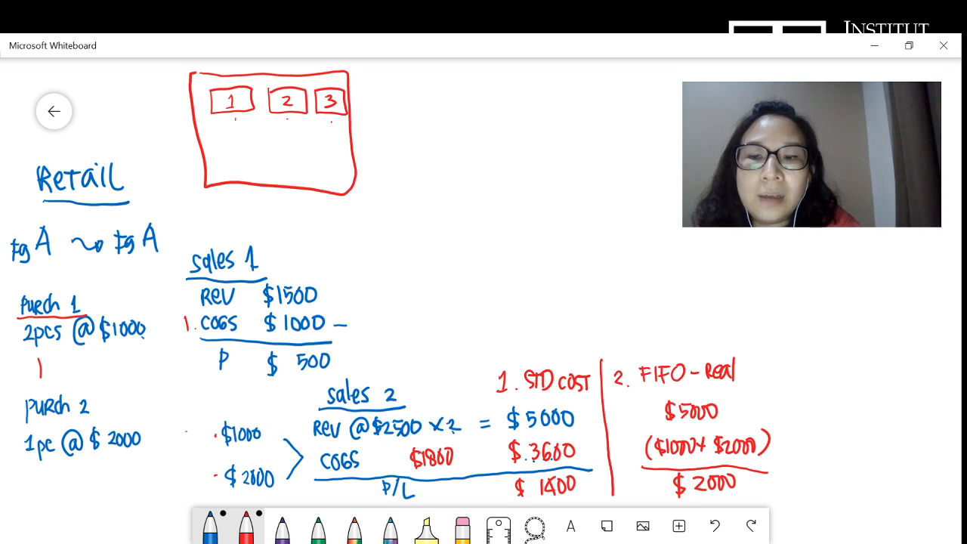
left_click_drag(187, 428, 206, 481)
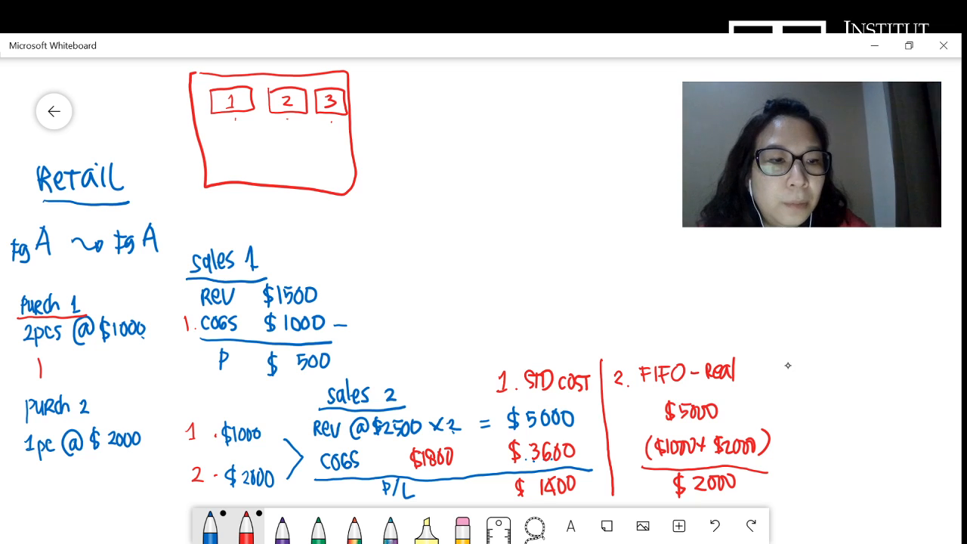
Draw a red vertical divider beside the FIFO column and write the heading "3. avg COST" next to it.
left_click_drag(789, 357, 808, 476)
mouse_move(803, 359)
left_mouse_down()
mouse_move(803, 374)
mouse_move(849, 361)
mouse_move(852, 375)
mouse_move(881, 373)
mouse_move(892, 360)
left_mouse_up()
left_click(818, 370)
left_click_drag(903, 355, 895, 368)
mouse_move(909, 356)
left_mouse_down()
mouse_move(910, 370)
mouse_move(920, 355)
left_mouse_up()
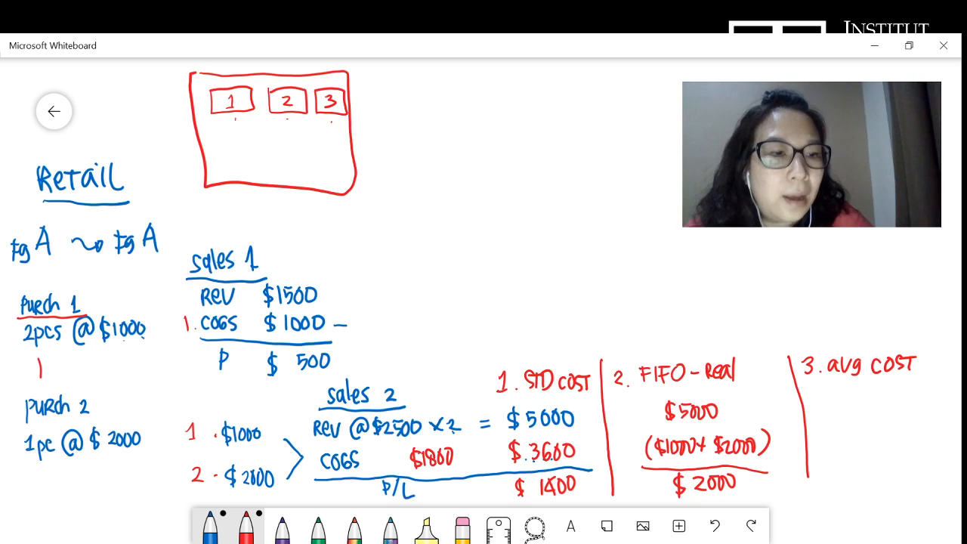
Under the avg COST heading, write revenue "$5000" and cost "($1000 + $2000)" divided by 2.
mouse_move(855, 394)
left_mouse_down()
mouse_move(852, 413)
mouse_move(899, 397)
left_mouse_up()
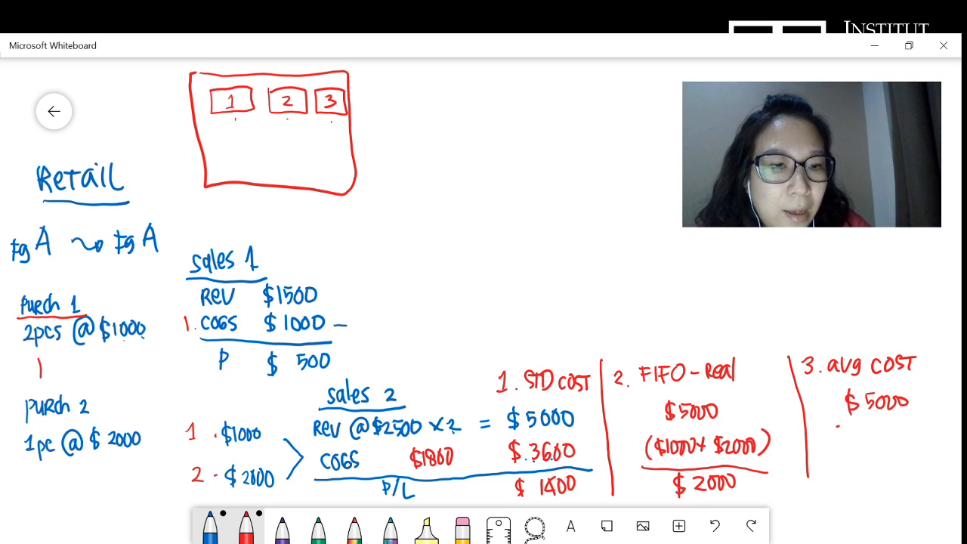
left_click_drag(836, 429, 831, 451)
mouse_move(850, 435)
left_mouse_down()
mouse_move(841, 450)
mouse_move(884, 434)
left_mouse_up()
mouse_move(896, 432)
left_mouse_down()
mouse_move(896, 445)
mouse_move(939, 441)
mouse_move(945, 450)
left_mouse_up()
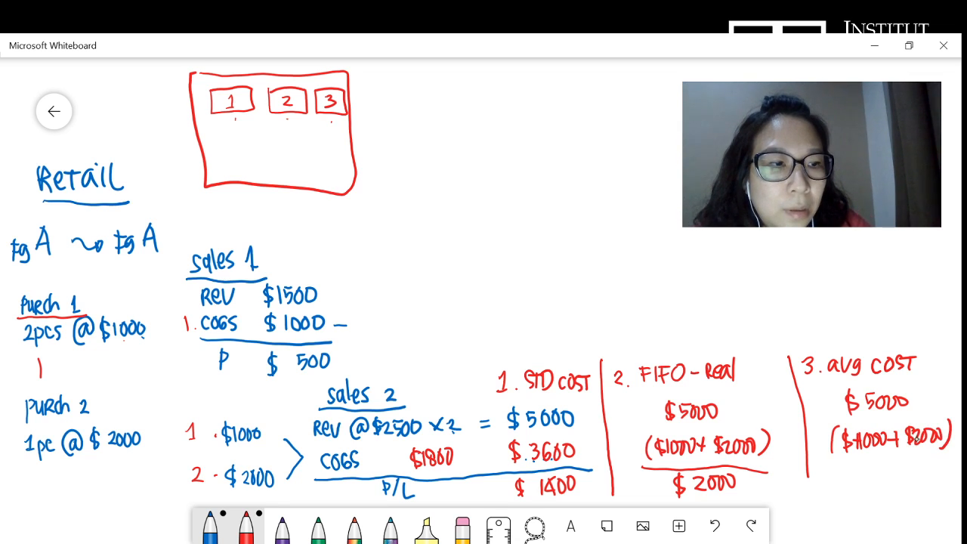
left_click_drag(835, 453, 929, 449)
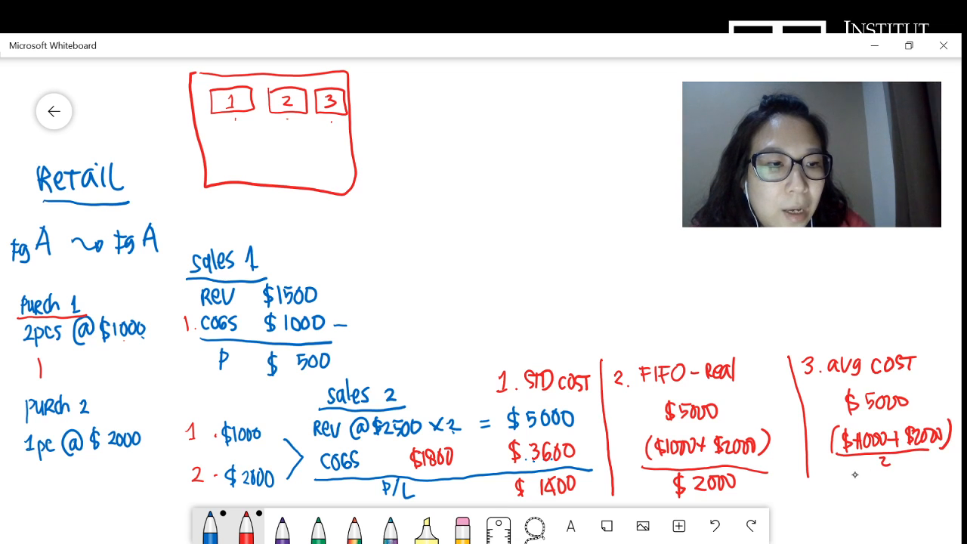
Write "= $1500" below the average cost fraction, draw a total line under it and write the result beneath.
left_click_drag(843, 475, 889, 488)
mouse_move(893, 471)
left_mouse_down()
mouse_move(904, 471)
mouse_move(901, 483)
left_mouse_up()
left_click_drag(907, 469, 914, 470)
mouse_move(826, 484)
left_mouse_down()
mouse_move(819, 488)
mouse_move(828, 492)
mouse_move(938, 491)
left_mouse_up()
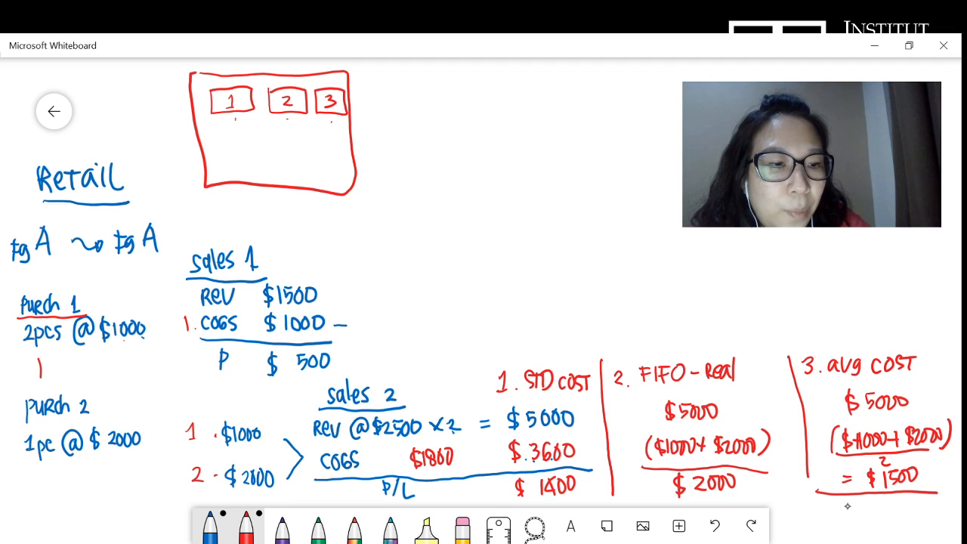
mouse_move(868, 503)
left_mouse_down()
mouse_move(866, 521)
mouse_move(913, 509)
mouse_move(899, 489)
left_mouse_up()
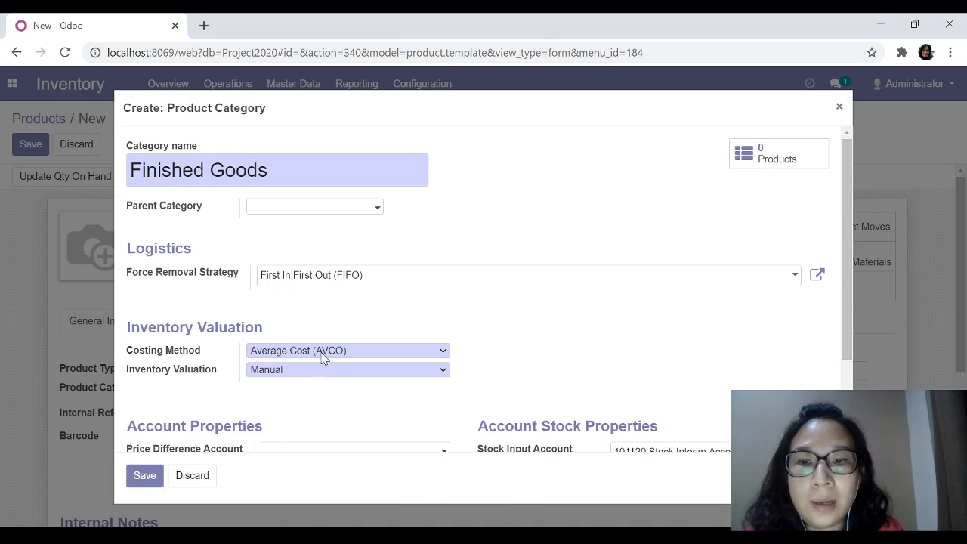
Switch to Odoo and set the Finished Goods category's inventory valuation to Automated and its expense account to 210000 Cost of Goods Sold.
left_click(283, 370)
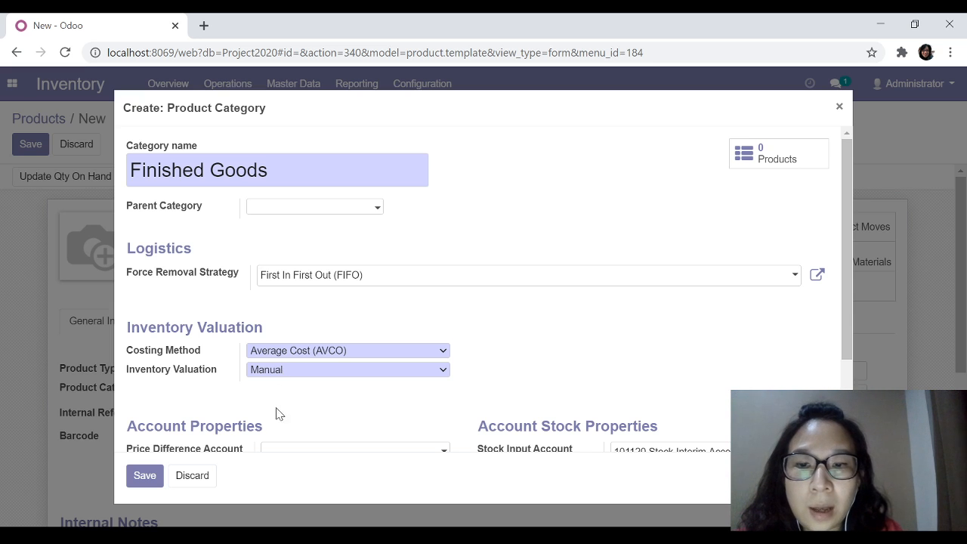
left_click(277, 420)
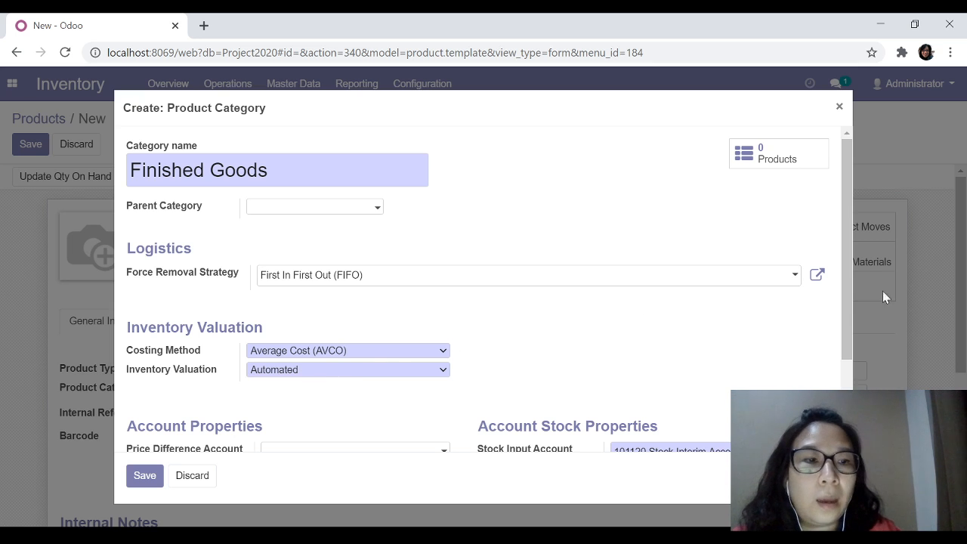
left_click_drag(849, 346, 849, 407)
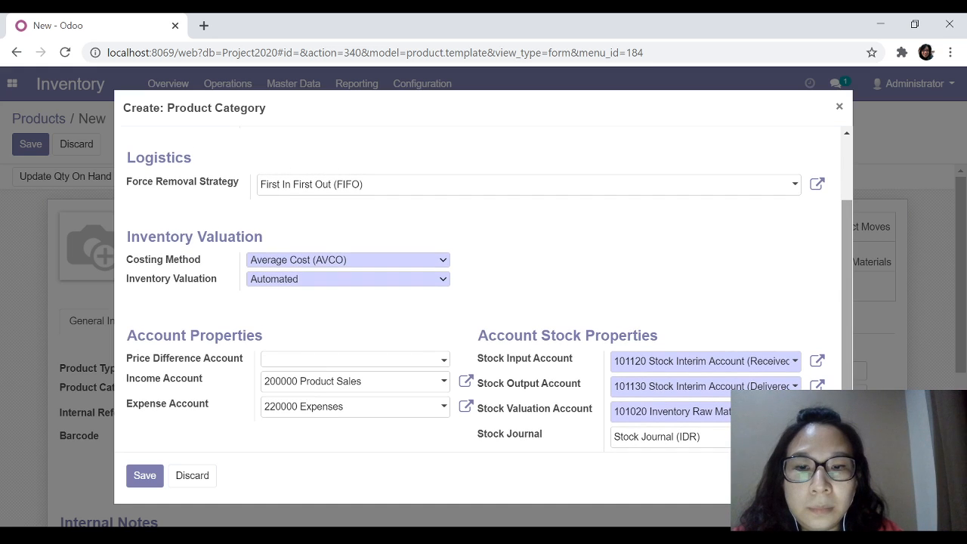
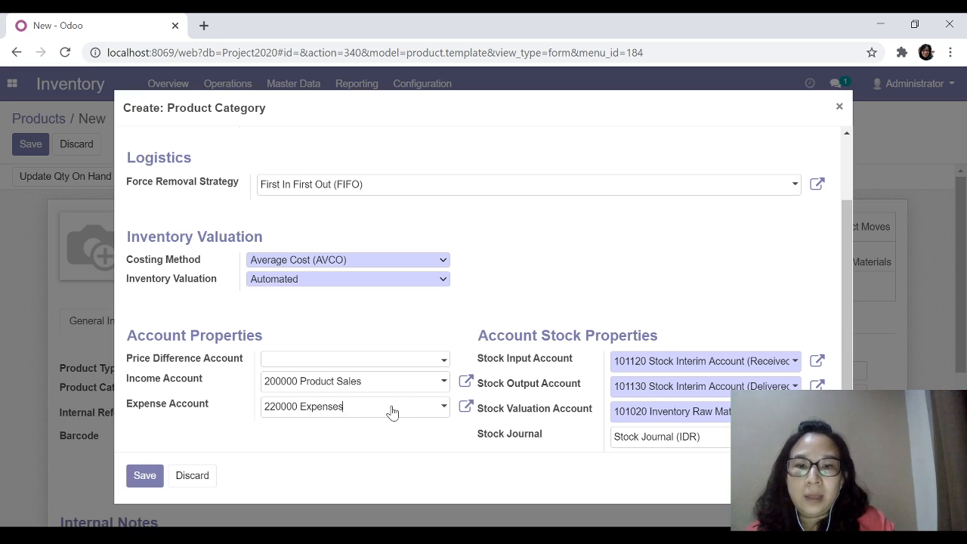
left_click_drag(391, 410, 265, 418)
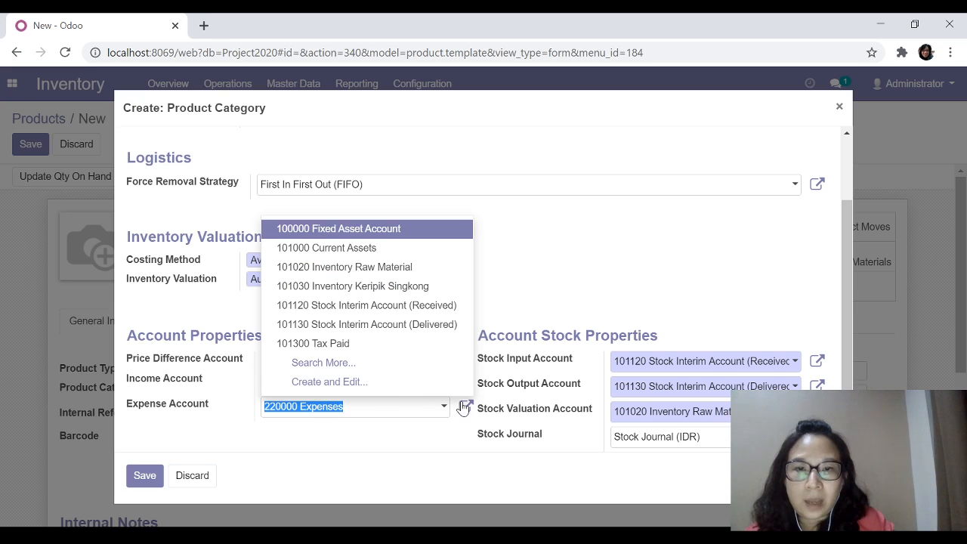
type("co")
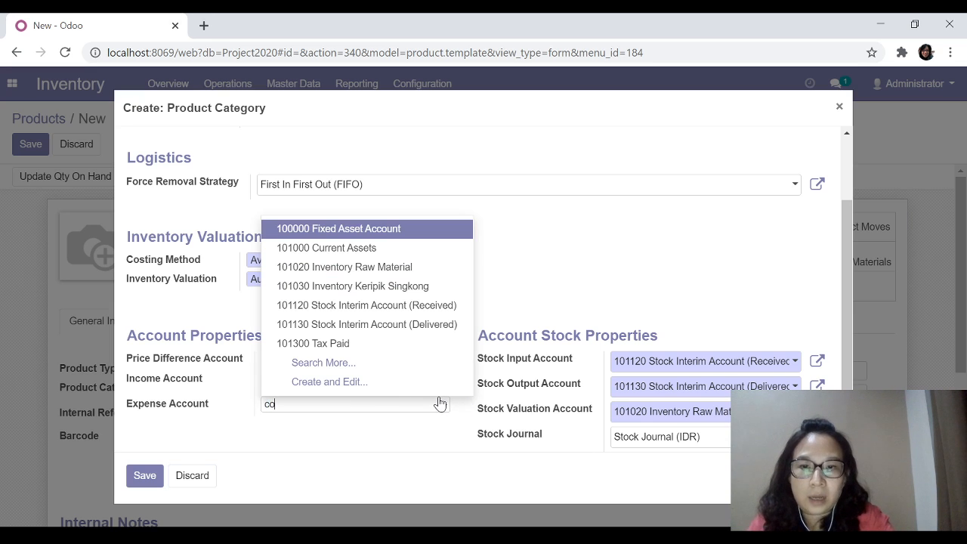
type("s")
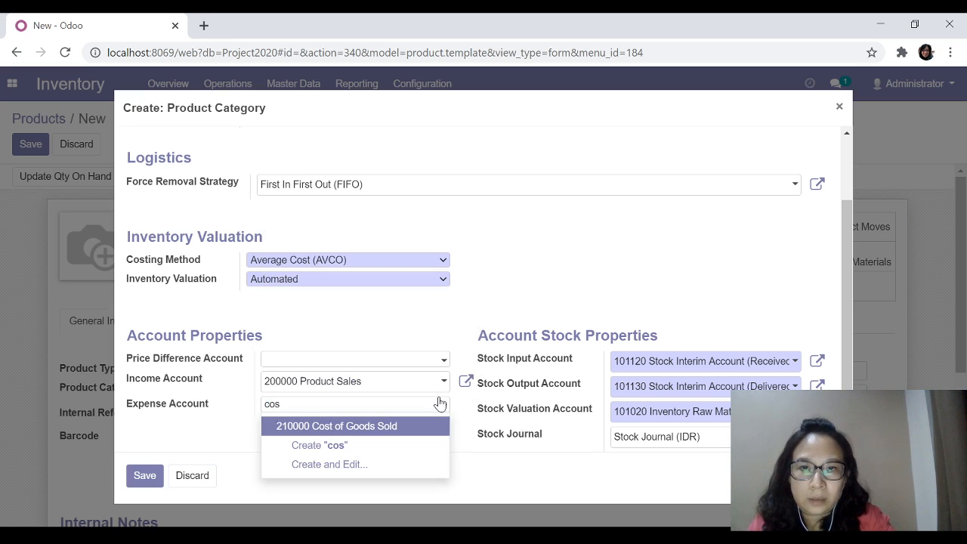
left_click(362, 429)
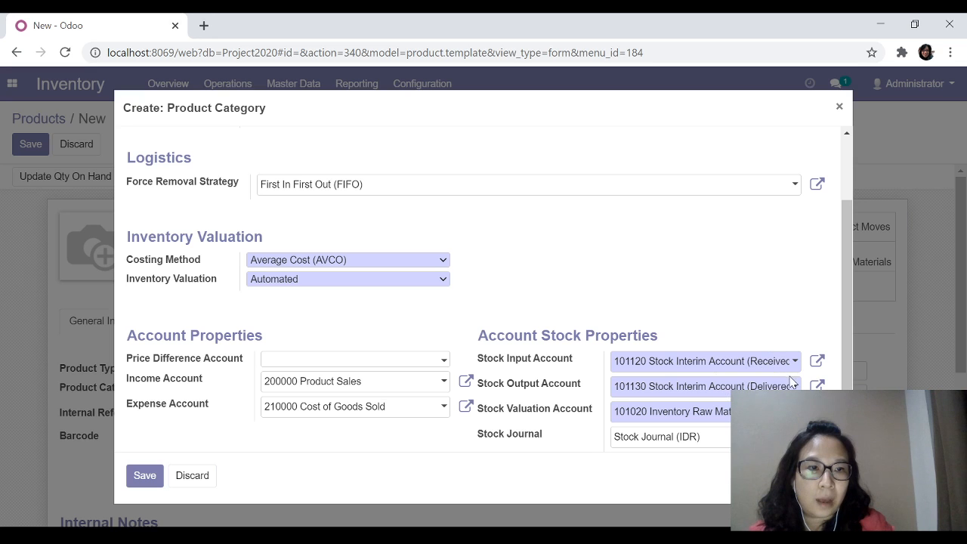
Set the category's stock valuation account to 101030 Inventory Keripik Singkong and save the category.
scroll(793, 381, "down", 1)
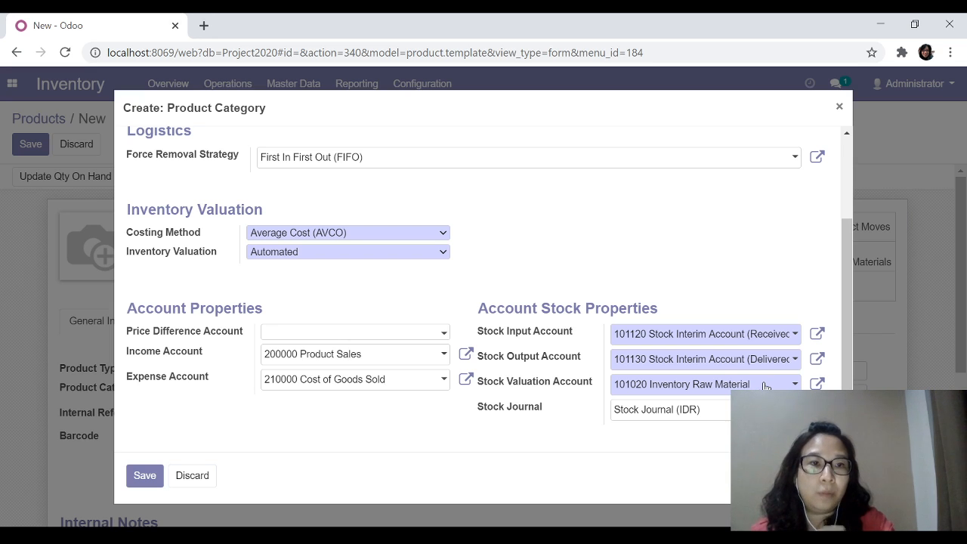
left_click_drag(765, 386, 605, 401)
type("invent")
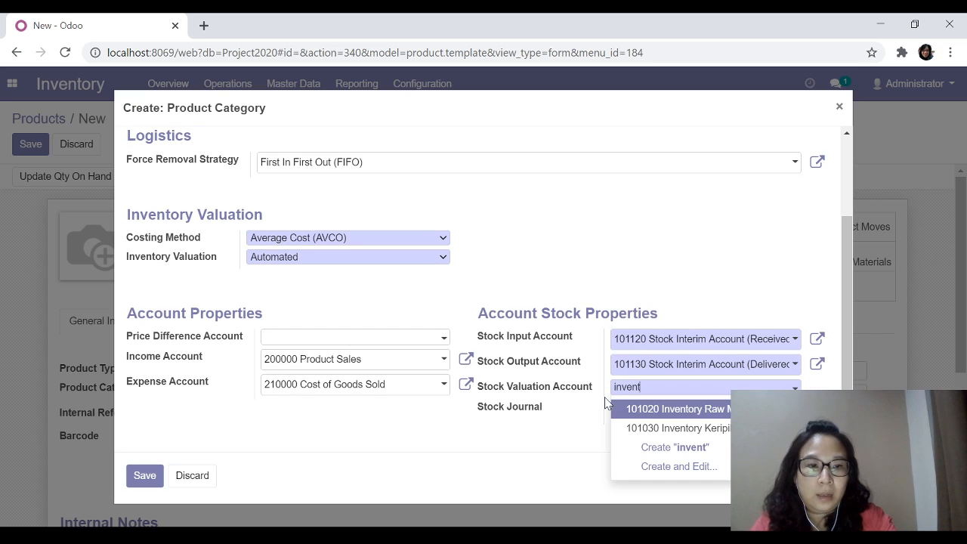
left_click(653, 428)
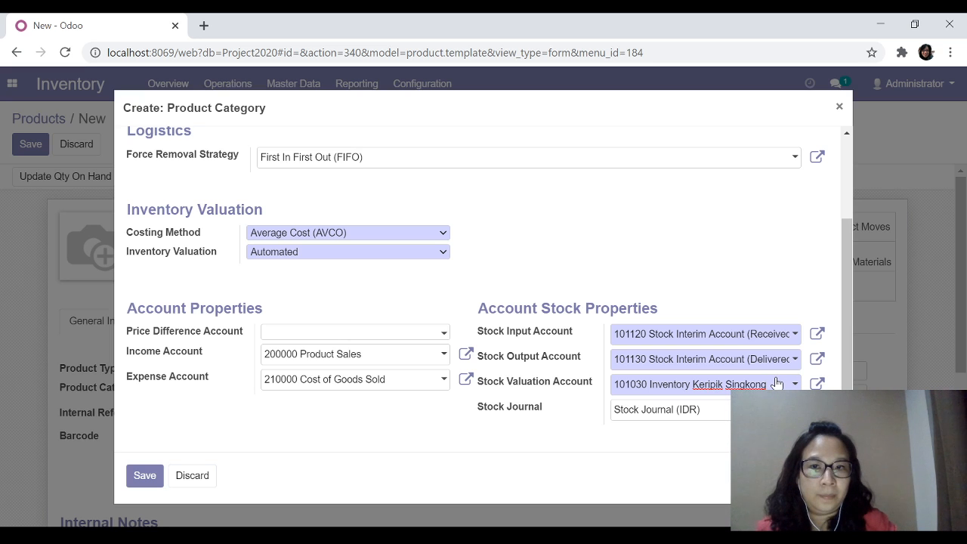
left_click(142, 475)
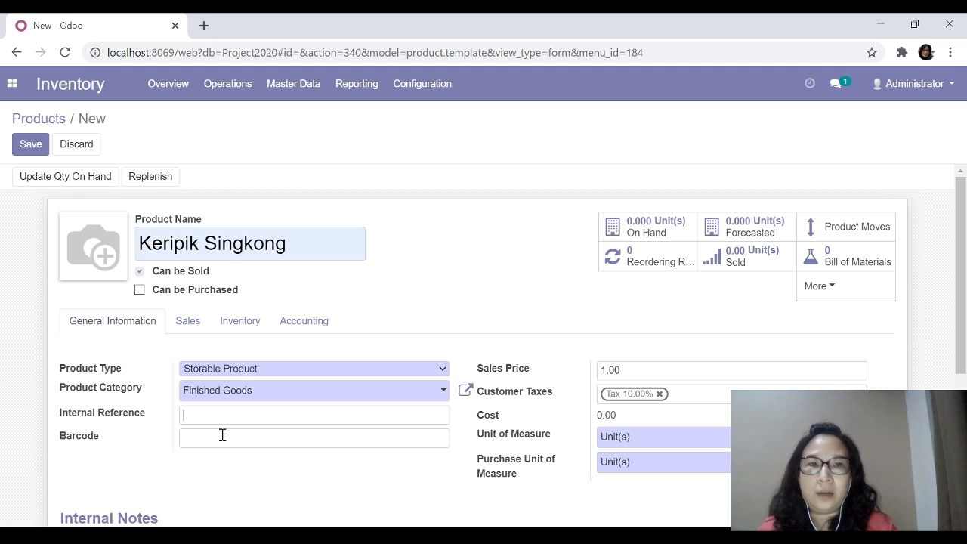
Set the Keripik Singkong sales price to 10000 and check the available units of measure, keeping Unit(s).
left_click(226, 444)
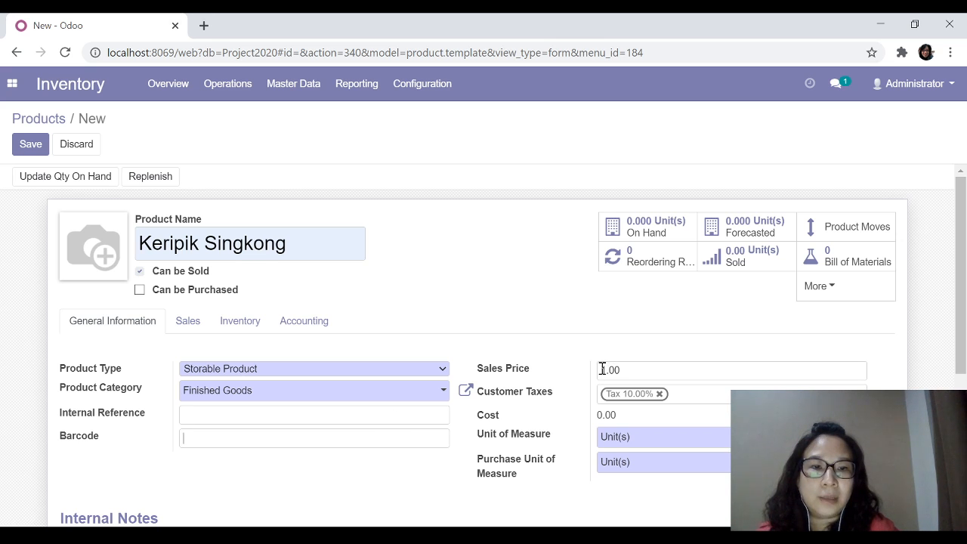
left_click_drag(602, 369, 662, 367)
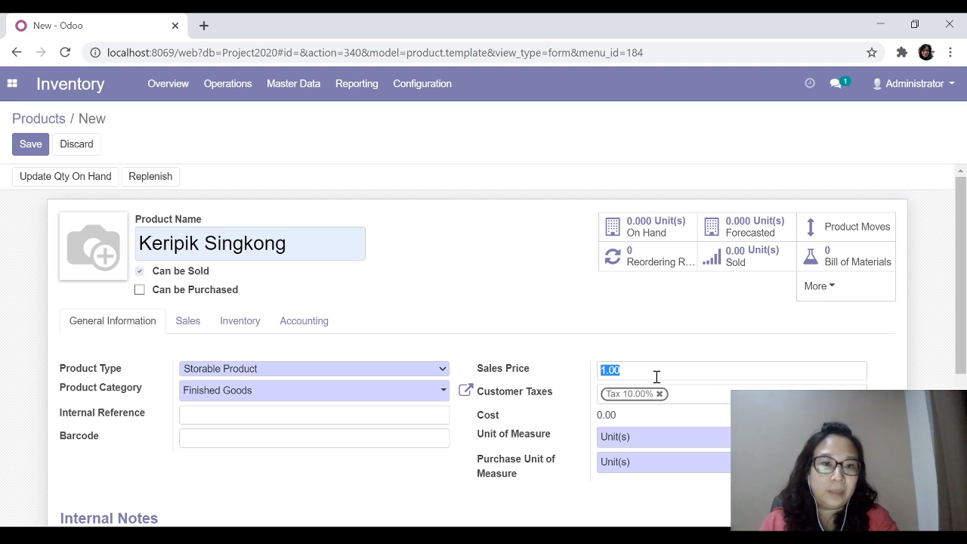
type("100")
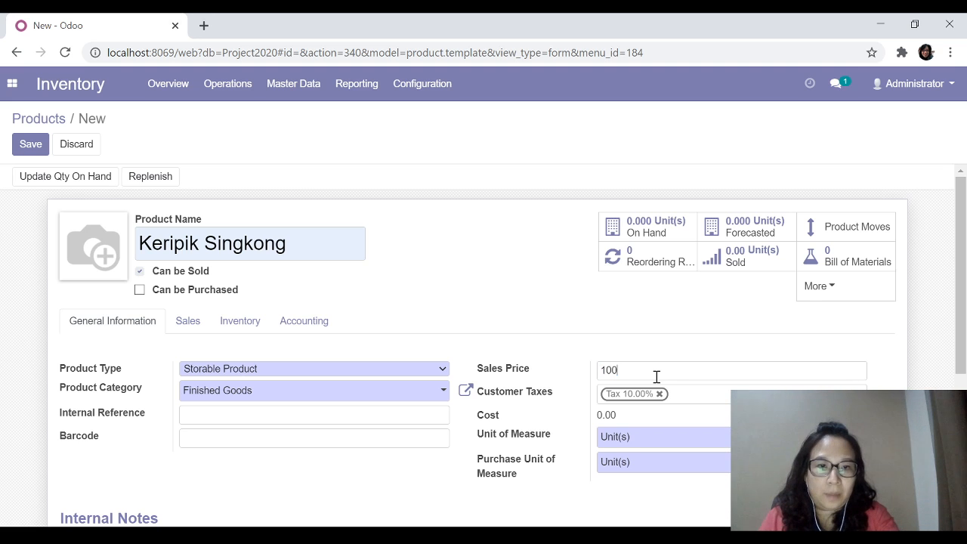
type("00")
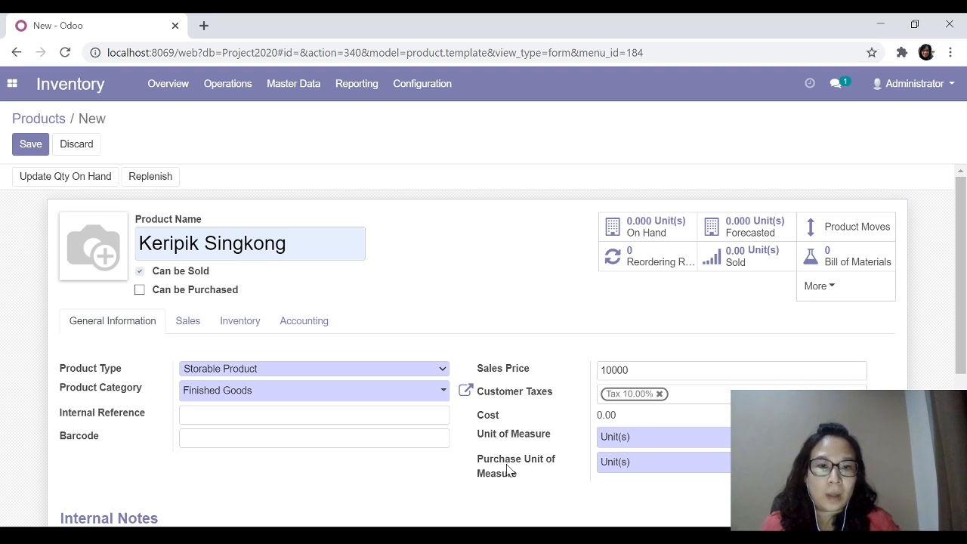
left_click(633, 444)
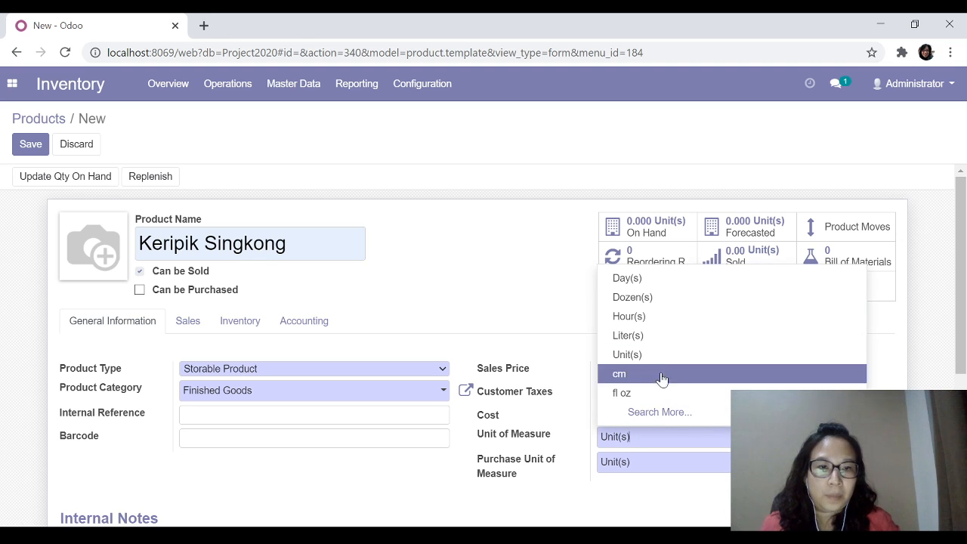
left_click(649, 443)
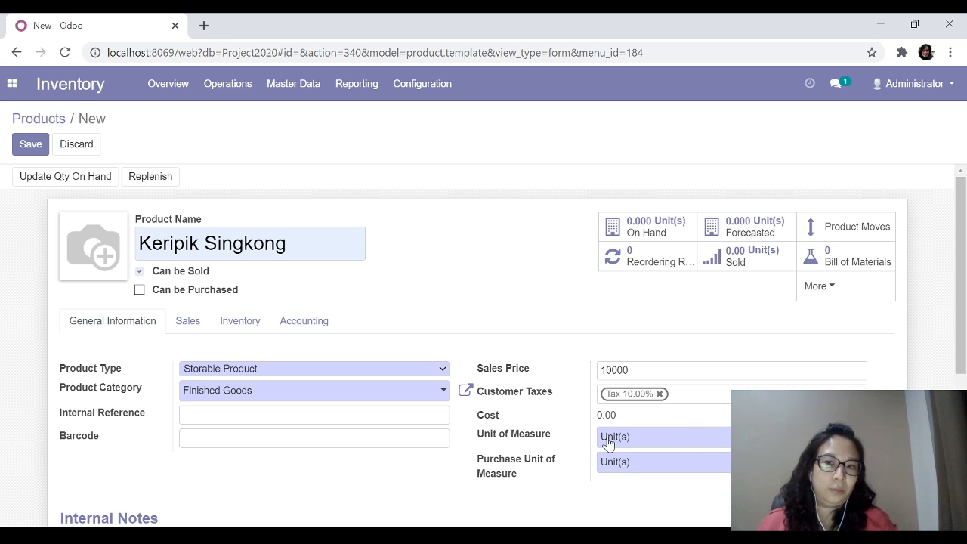
Set the product's invoicing policy to Delivered quantities.
left_click(179, 319)
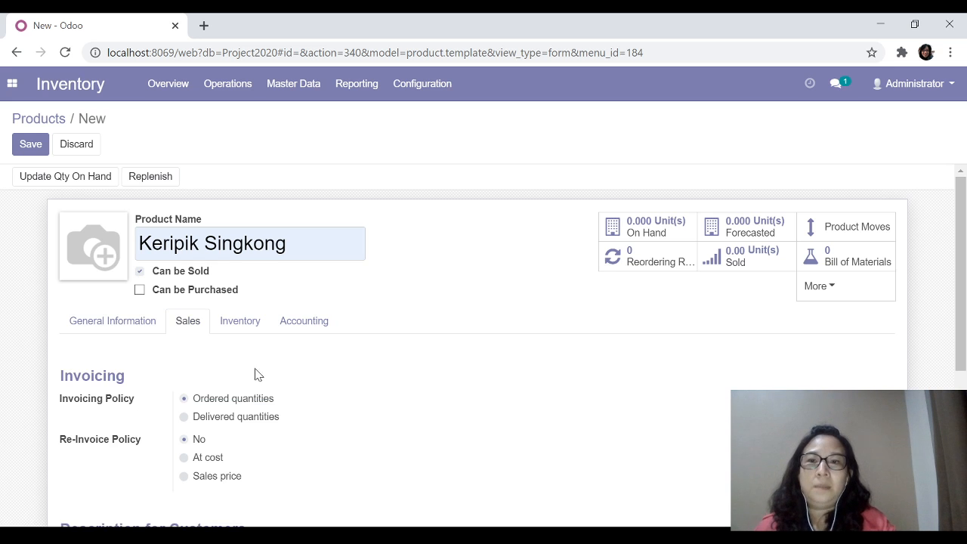
scroll(256, 376, "down", 1)
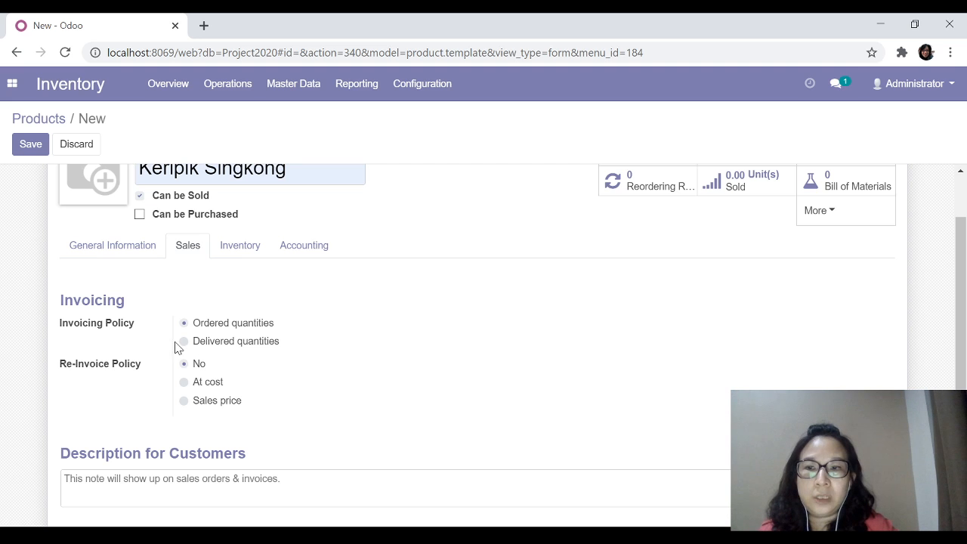
left_click(184, 342)
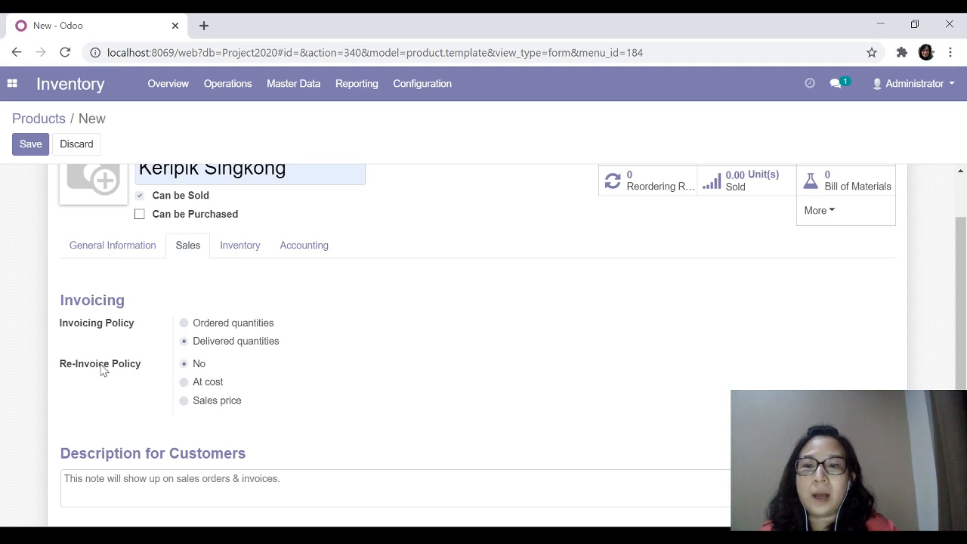
Try the At cost and Sales price re-invoice policies and restore the policy to No.
mouse_move(103, 366)
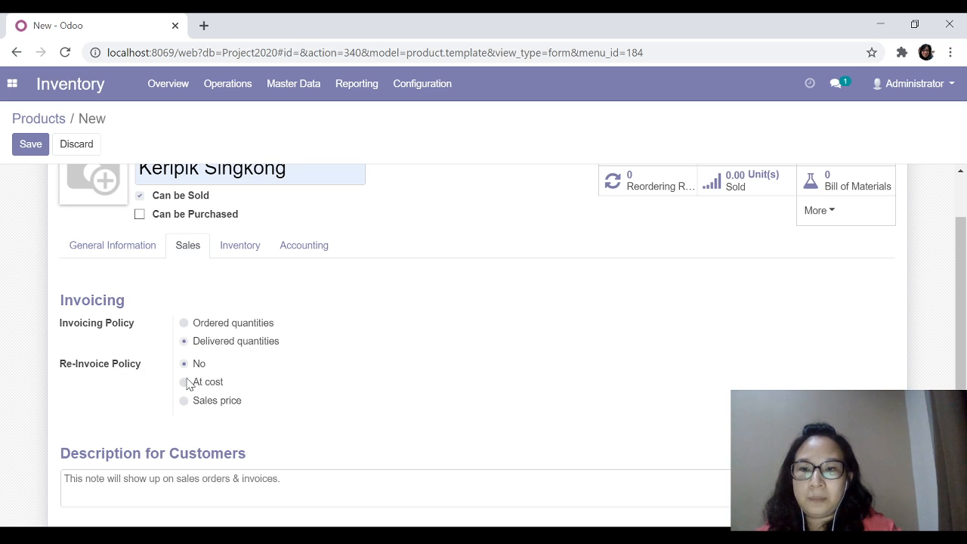
left_click(186, 383)
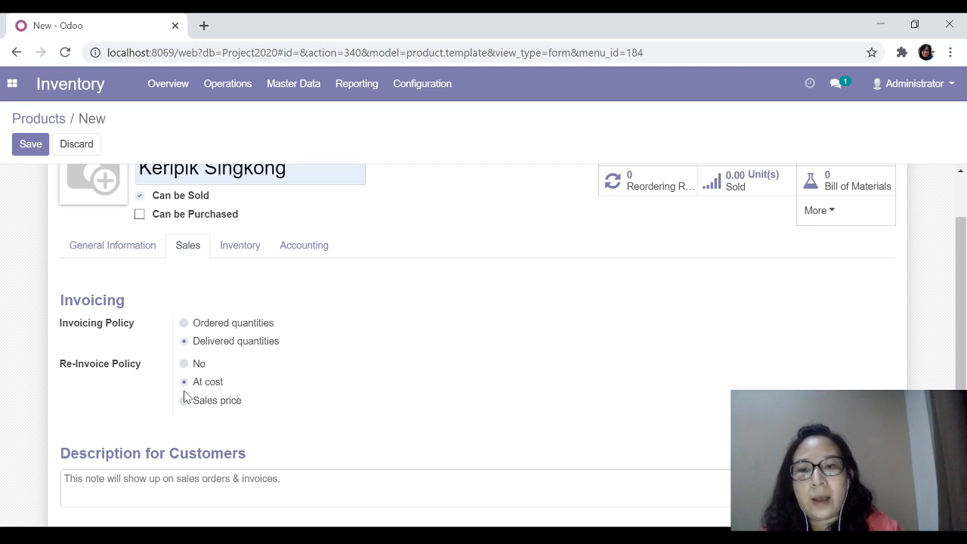
left_click(185, 401)
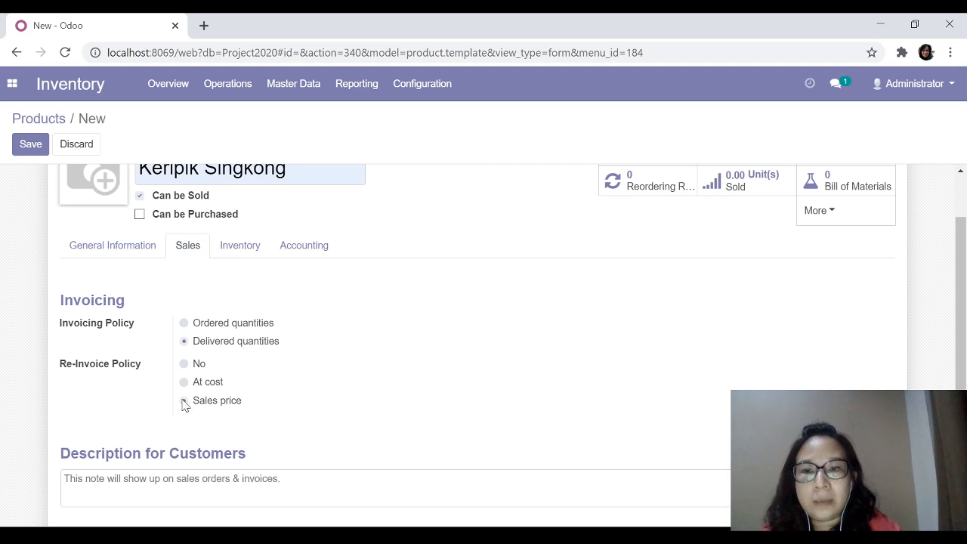
left_click(184, 365)
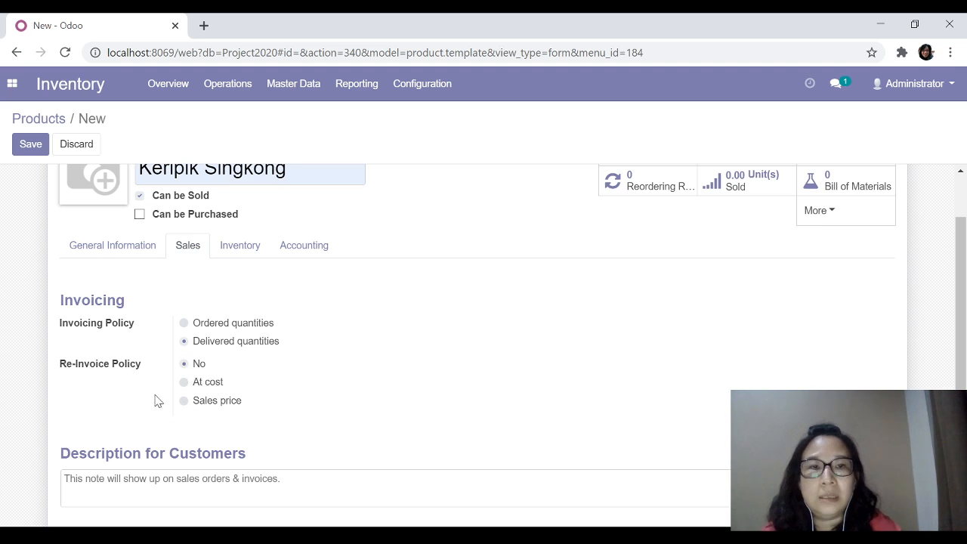
Enter "Keripik ini harus segera dikonsumsi" as the product's description for customers.
scroll(200, 415, "down", 2)
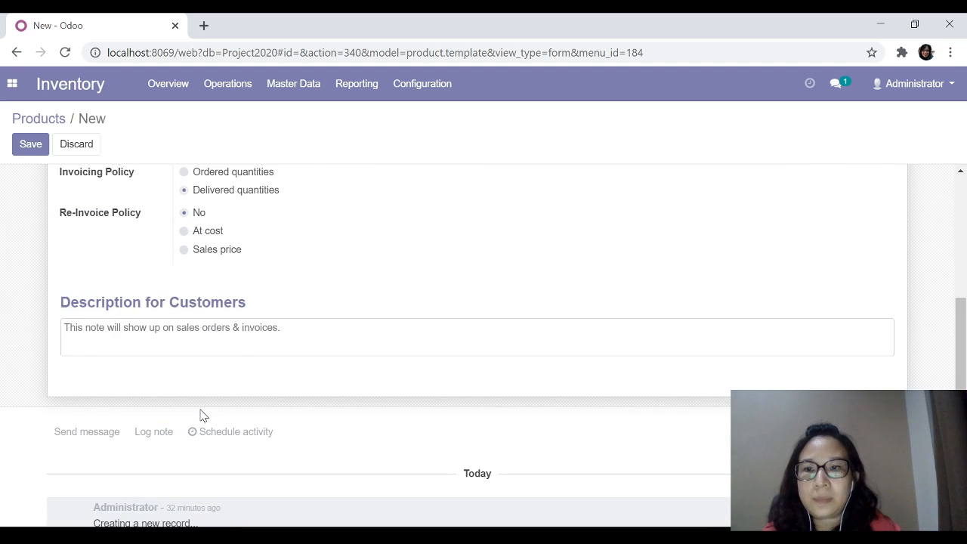
scroll(200, 415, "up", 1)
left_click(181, 404)
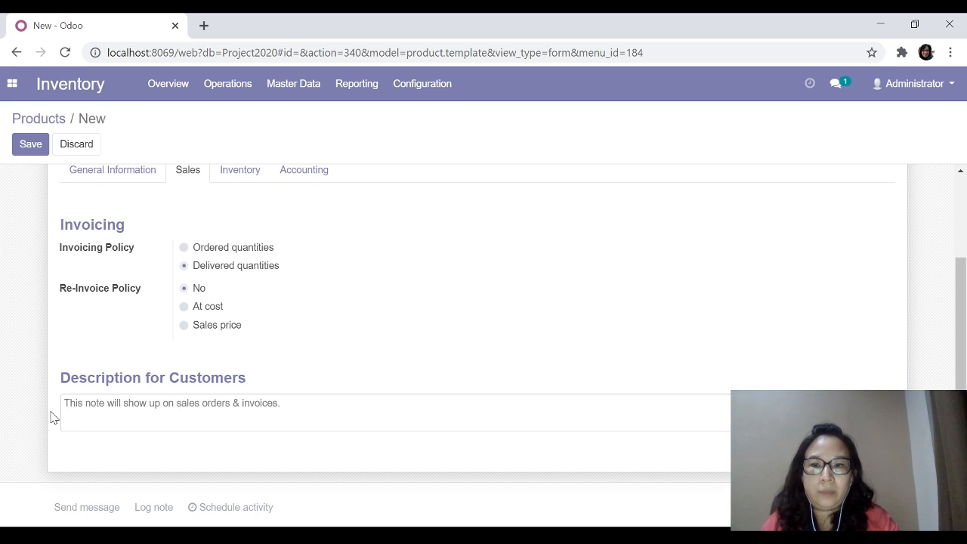
scroll(53, 417, "up", 1)
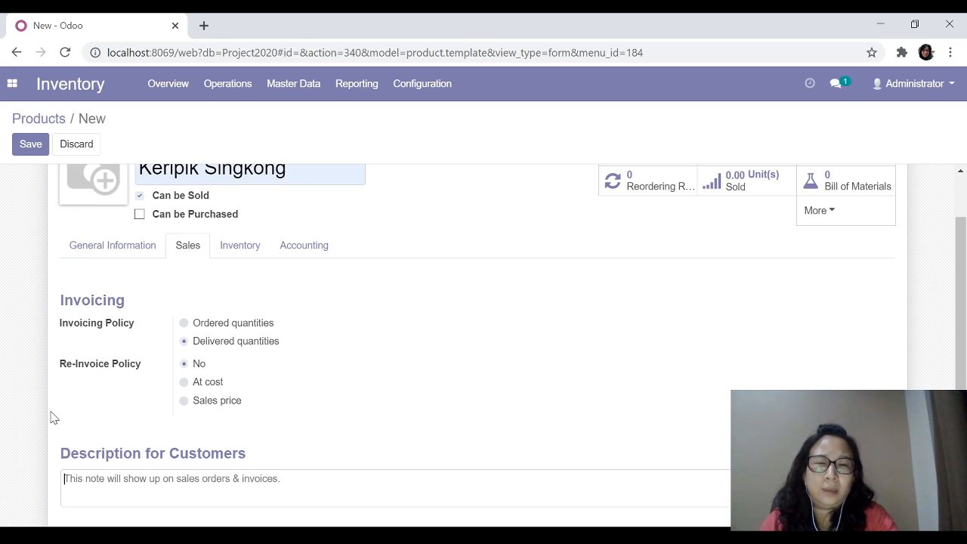
type("Ke")
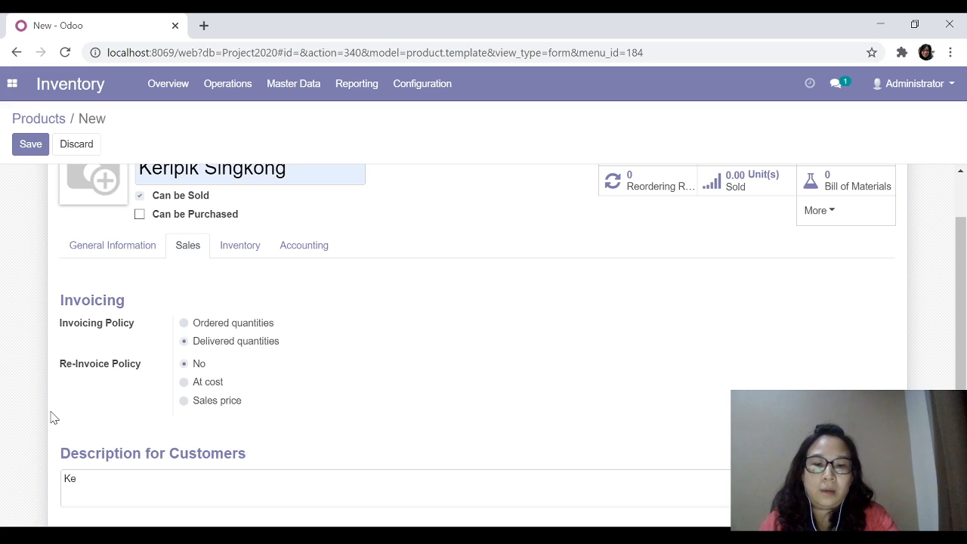
type("ripik ini")
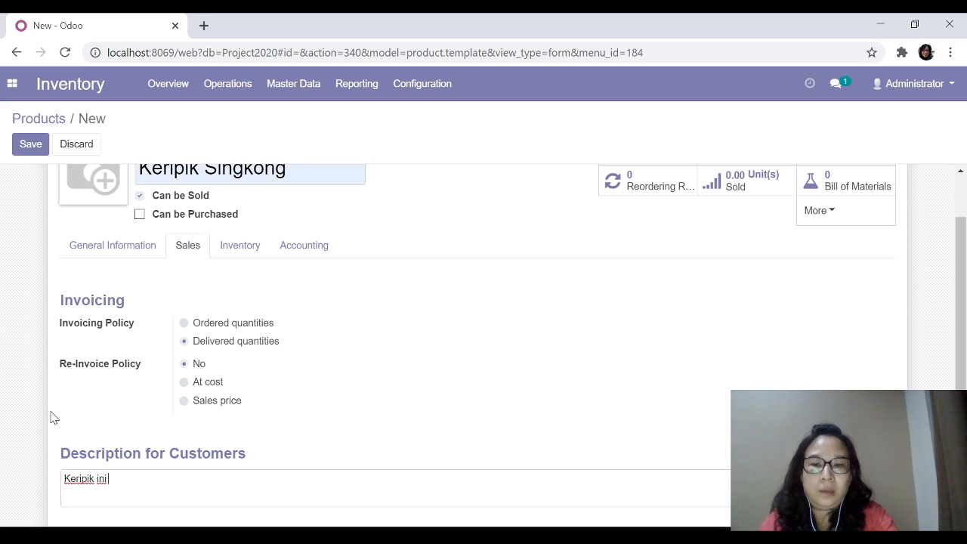
type(" harus segera dikonsums")
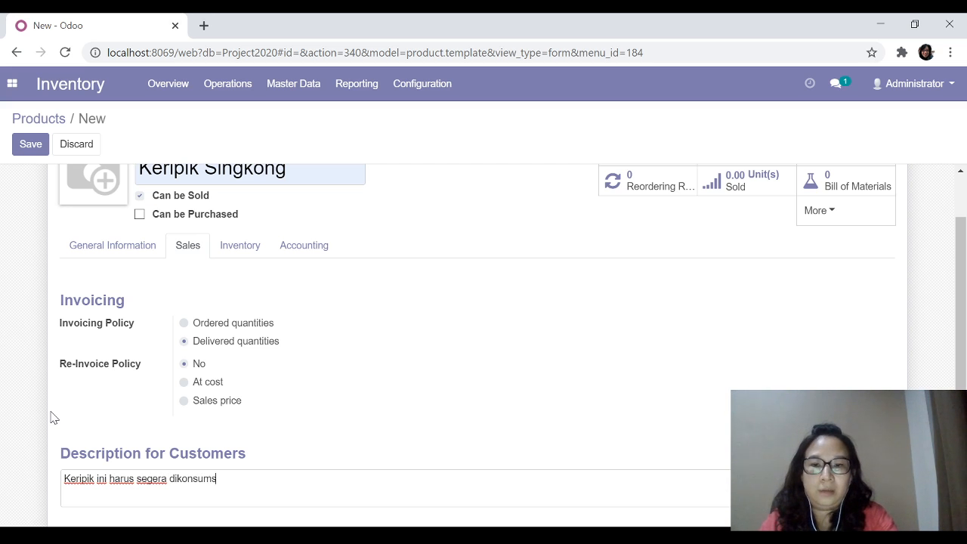
type("i")
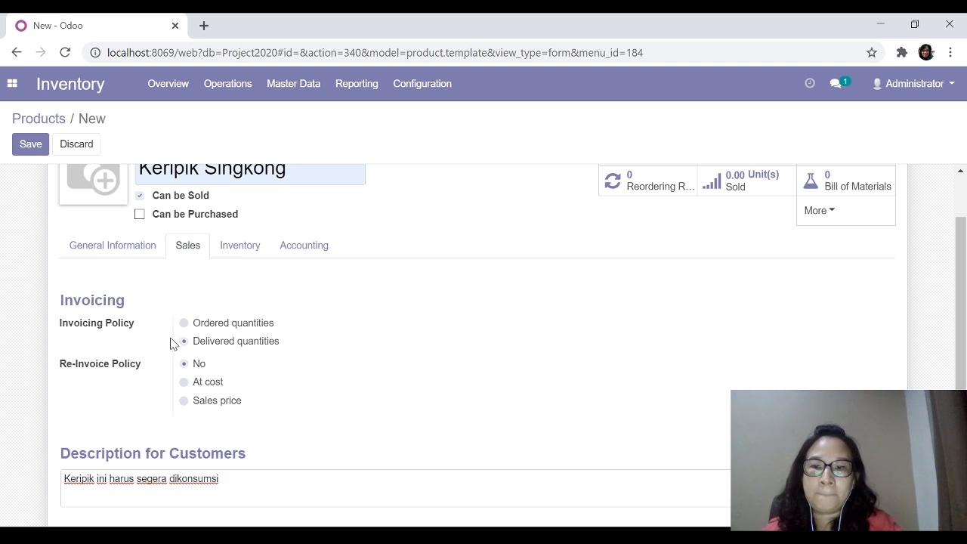
Try the Manufacture route alone and the Buy and Manufacture routes together for Keripik Singkong.
left_click(241, 253)
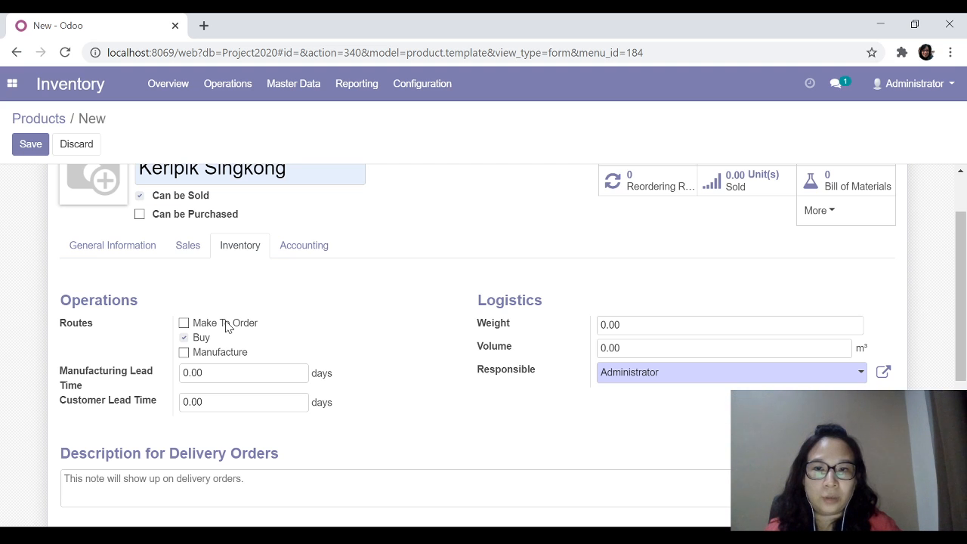
scroll(225, 327, "up", 1)
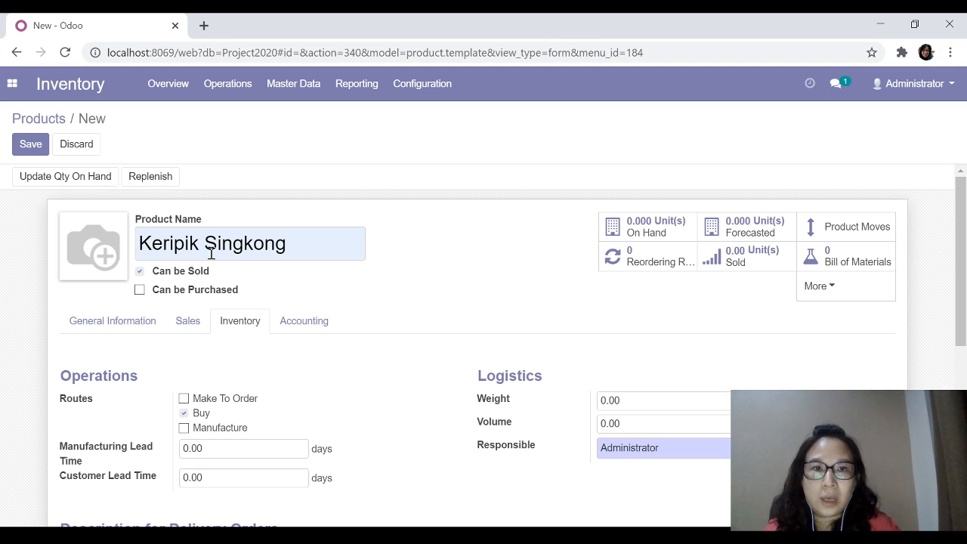
left_click(183, 414)
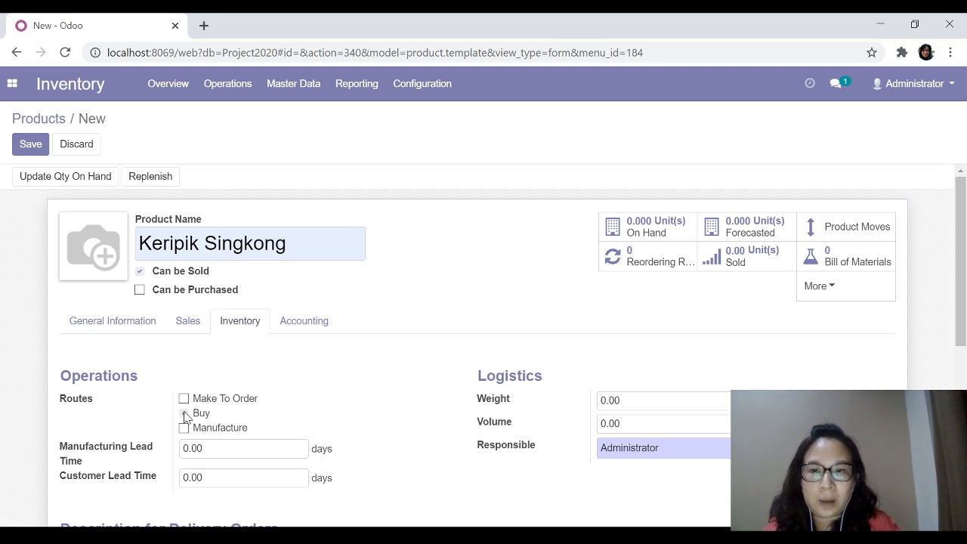
left_click(185, 428)
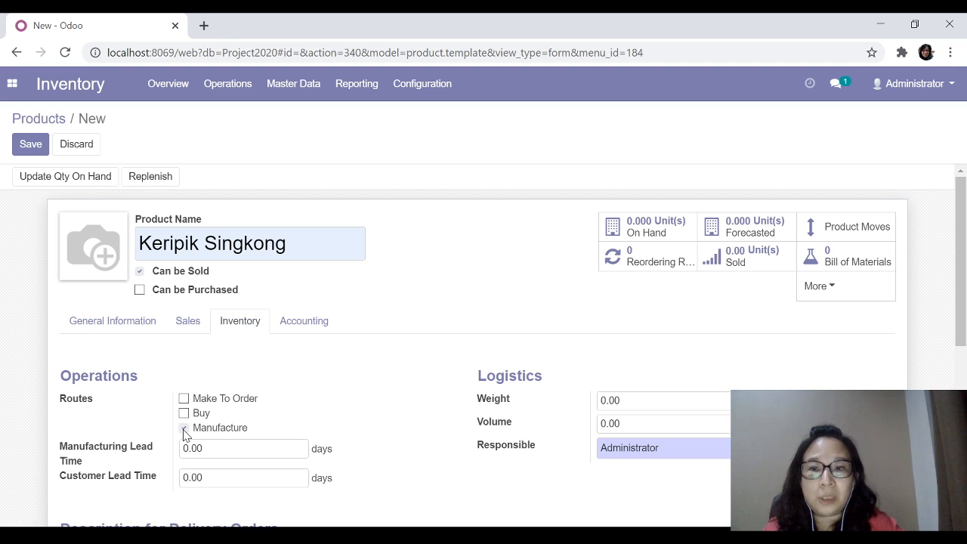
left_click(183, 429)
left_click(185, 413)
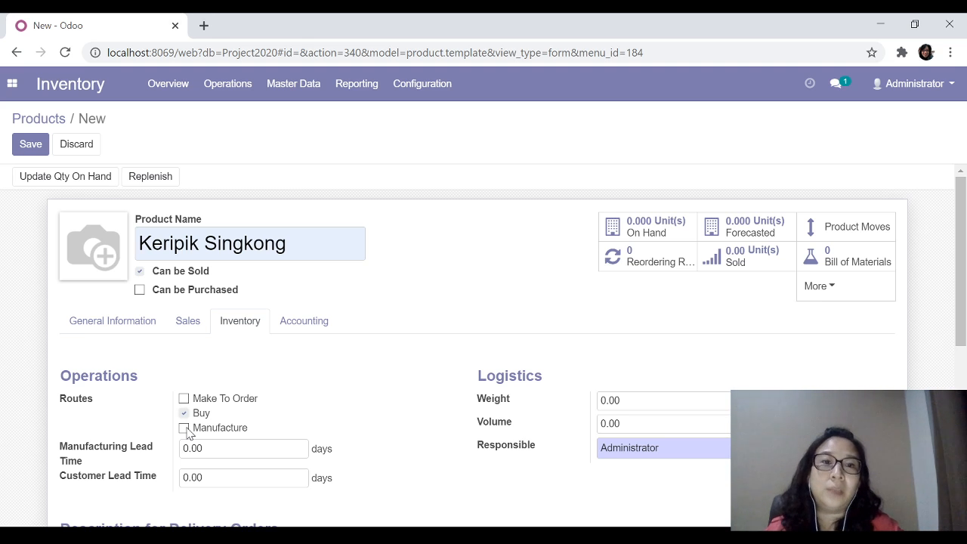
left_click(183, 429)
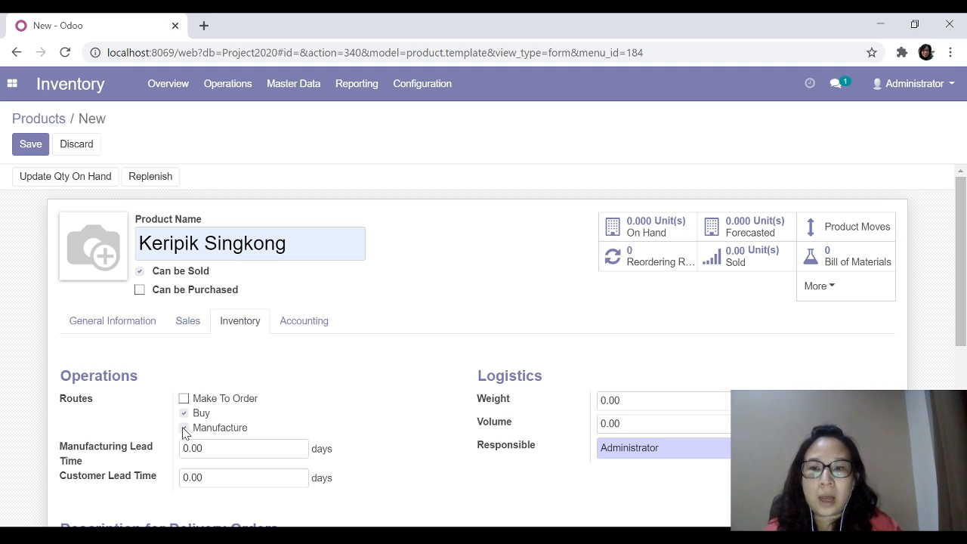
Turn the form into a raw-material example named Garam that can only be purchased and uses only the Buy route.
left_click_drag(140, 242, 300, 240)
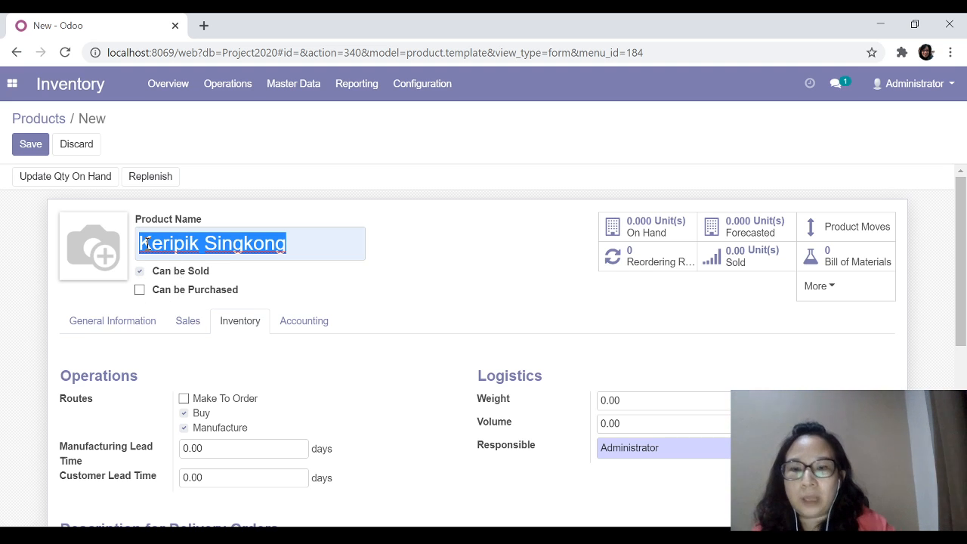
type("Garam")
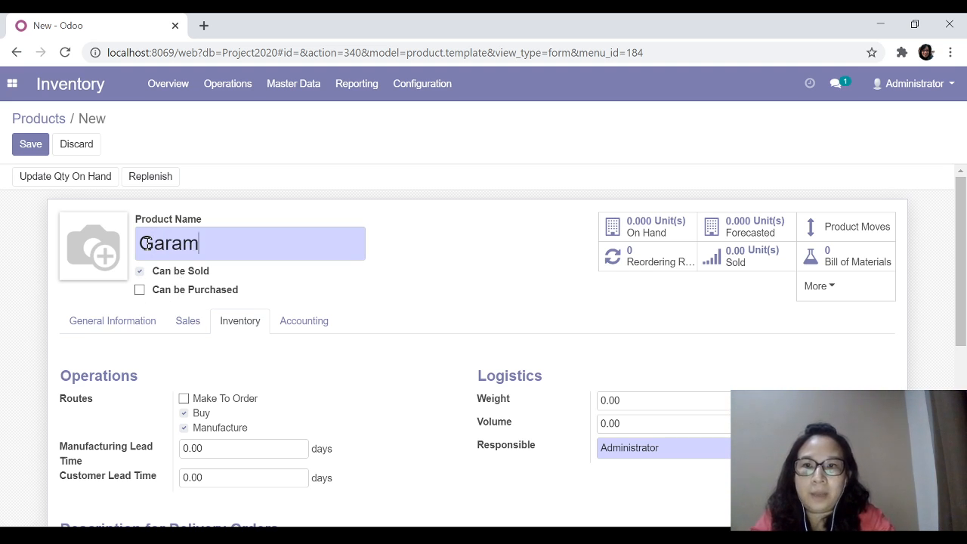
left_click(139, 271)
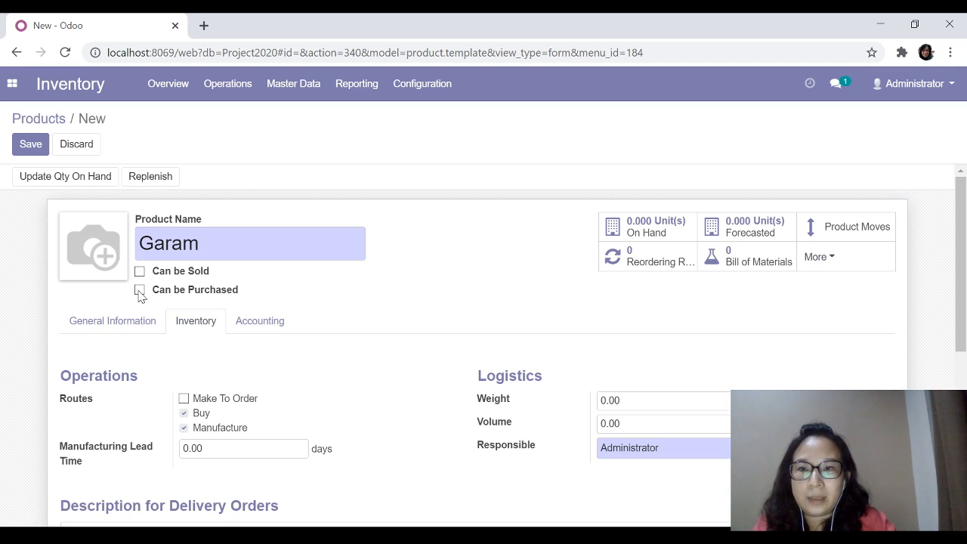
left_click(139, 290)
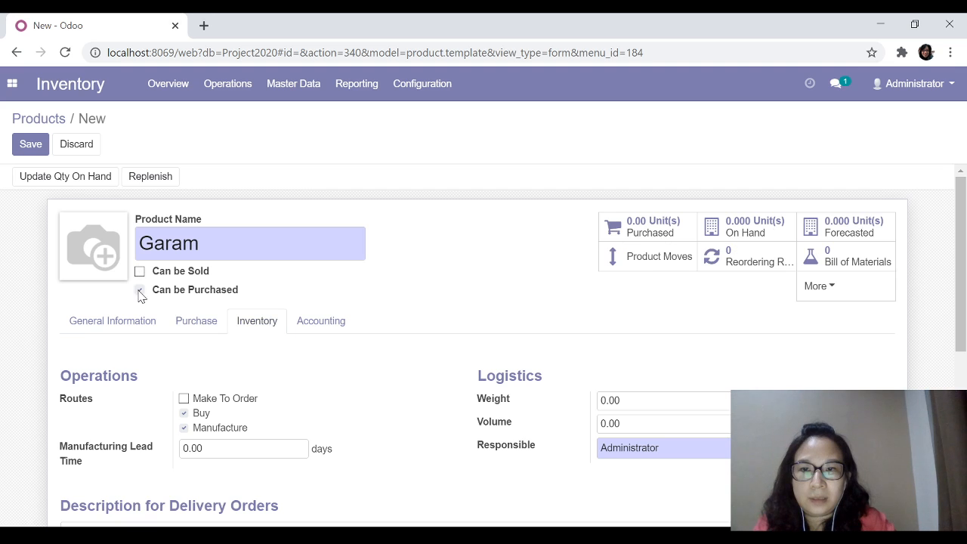
left_click(183, 427)
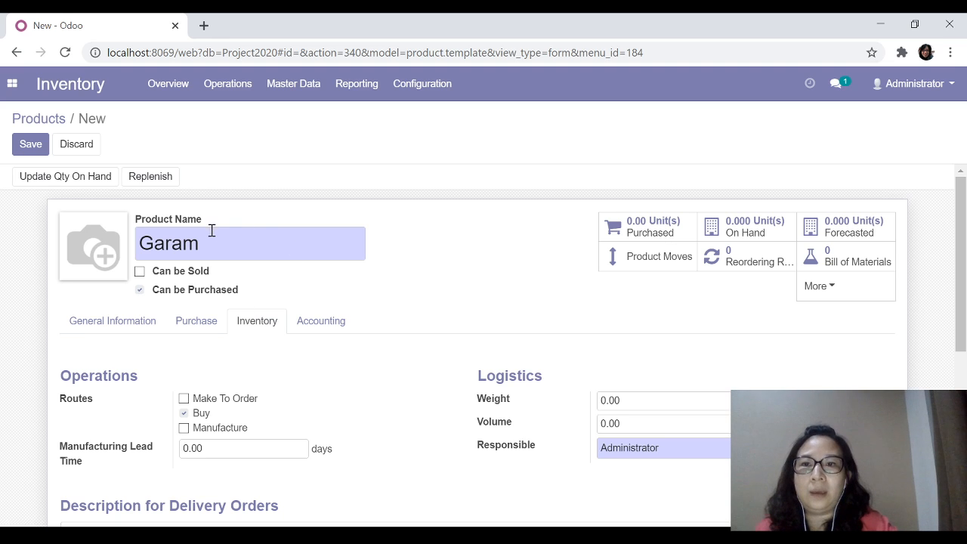
Restore the product name to Keripik Singkong and make it sellable but not purchasable.
left_click_drag(211, 240, 141, 242)
type("Keripik Singkong")
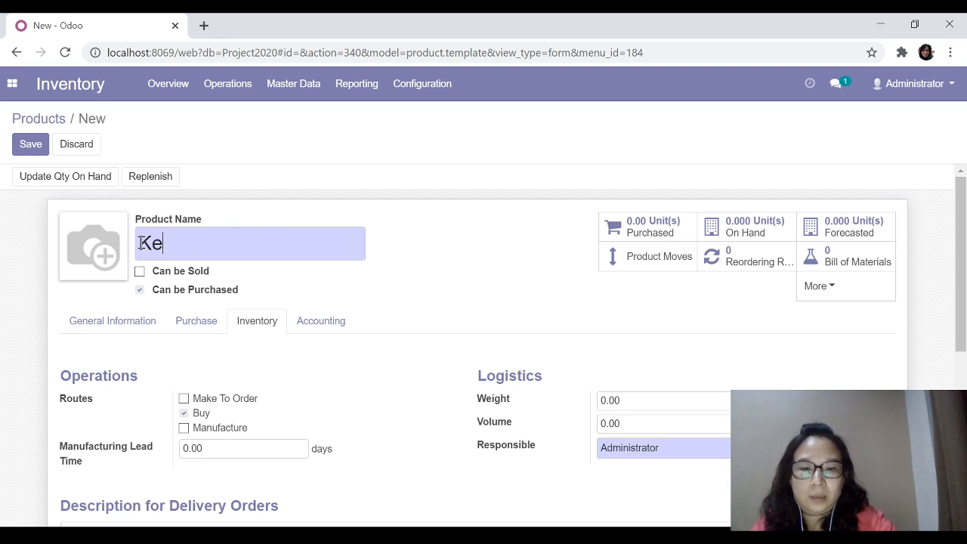
left_click(202, 274)
left_click(140, 272)
left_click(139, 290)
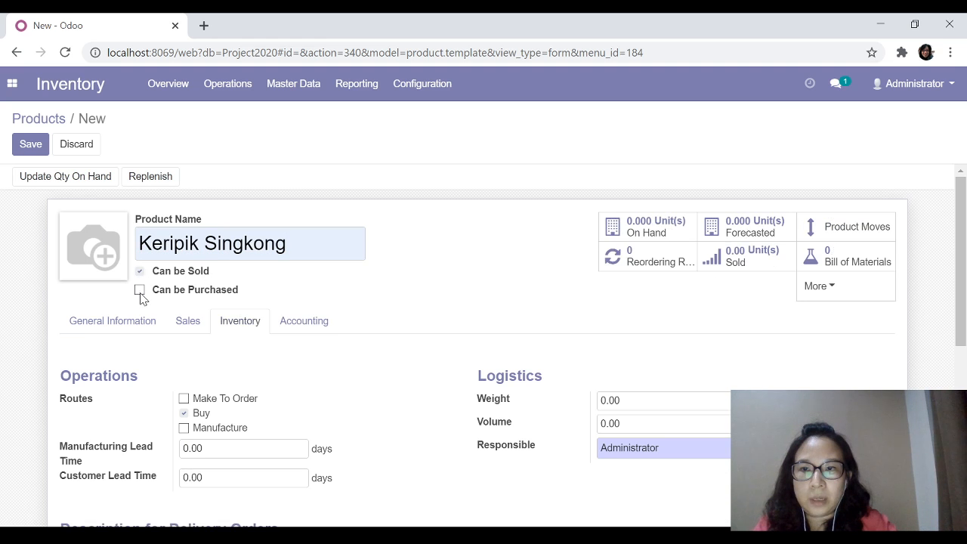
Set the product's inventory route to Manufacture instead of Buy, trying Make To Order and clearing it again.
left_click(188, 323)
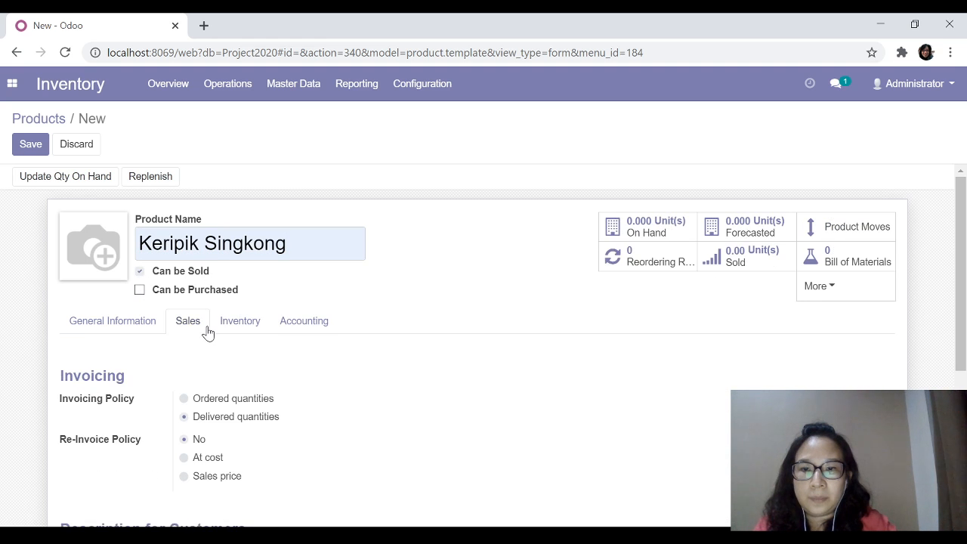
left_click(220, 323)
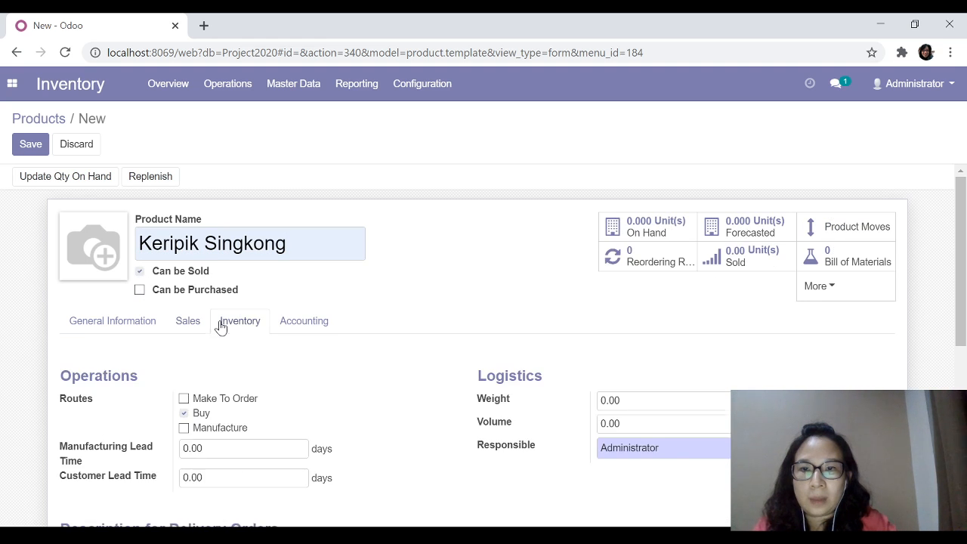
left_click(184, 414)
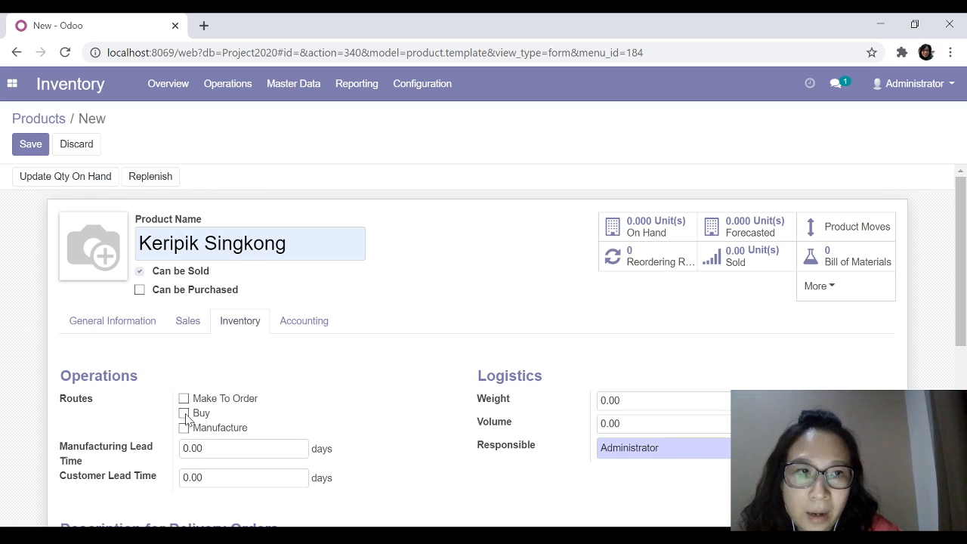
left_click(184, 429)
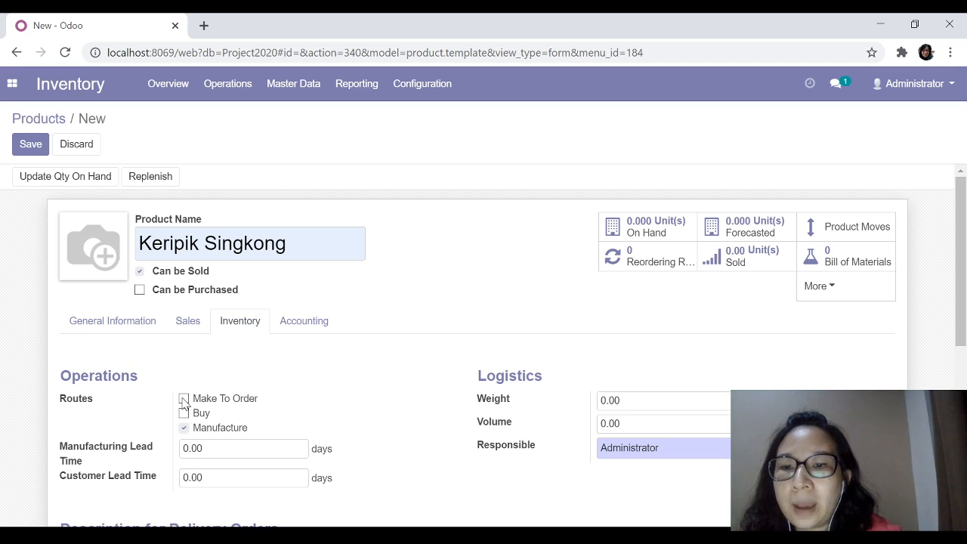
left_click(183, 399)
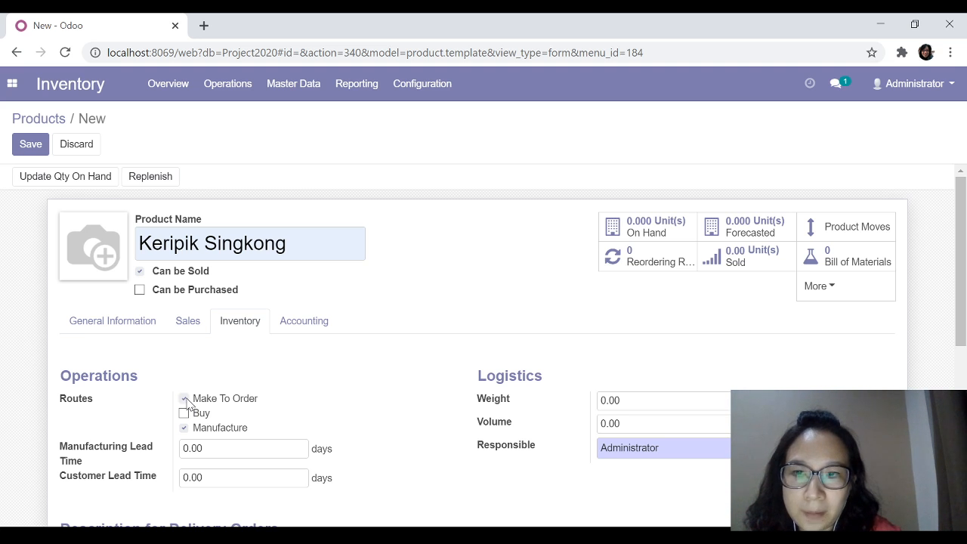
left_click(185, 401)
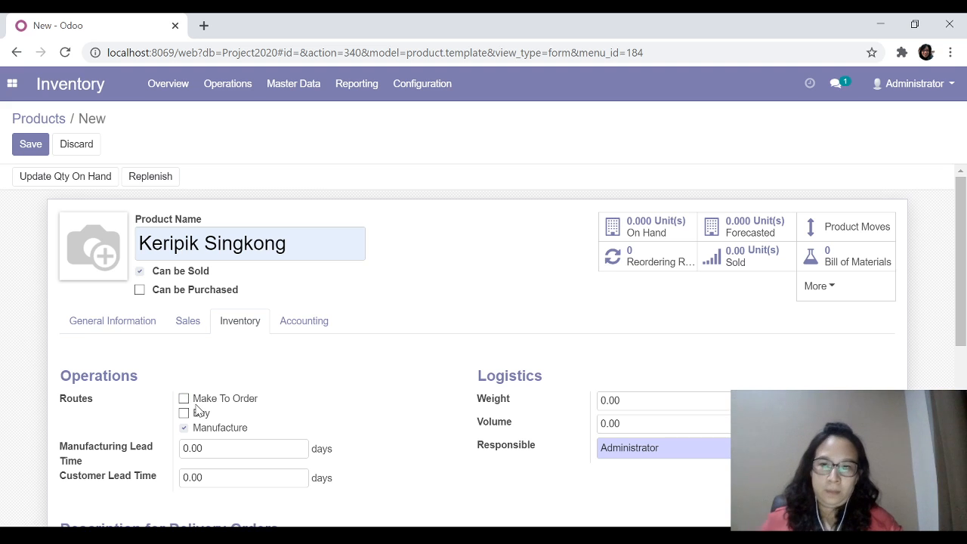
Set the manufacturing lead time to 1 day and the customer lead time to 2 days.
scroll(196, 408, "down", 1)
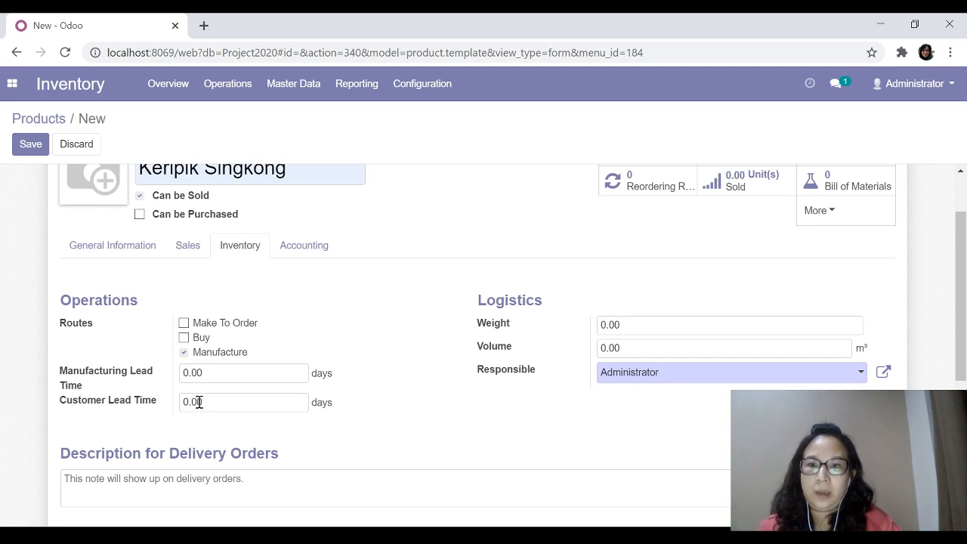
left_click_drag(221, 378, 173, 384)
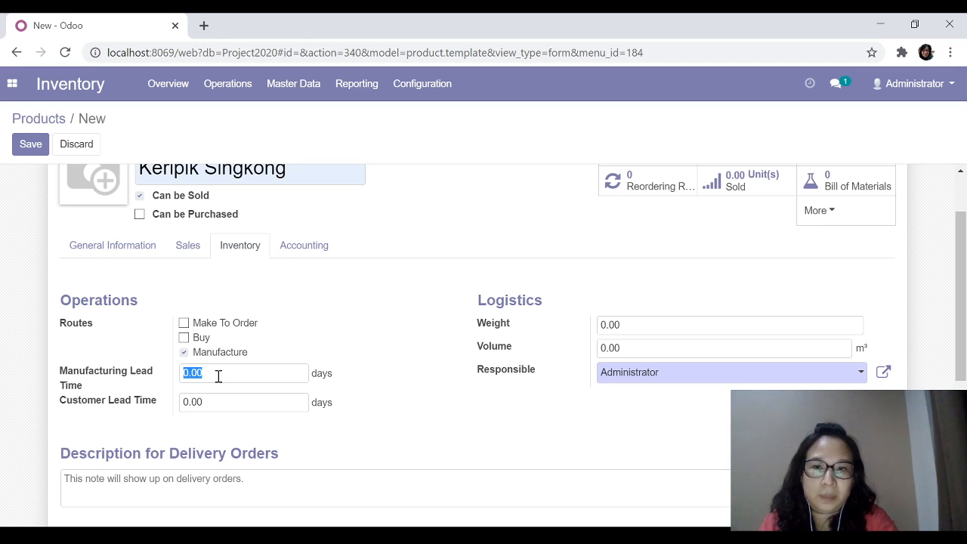
type("1")
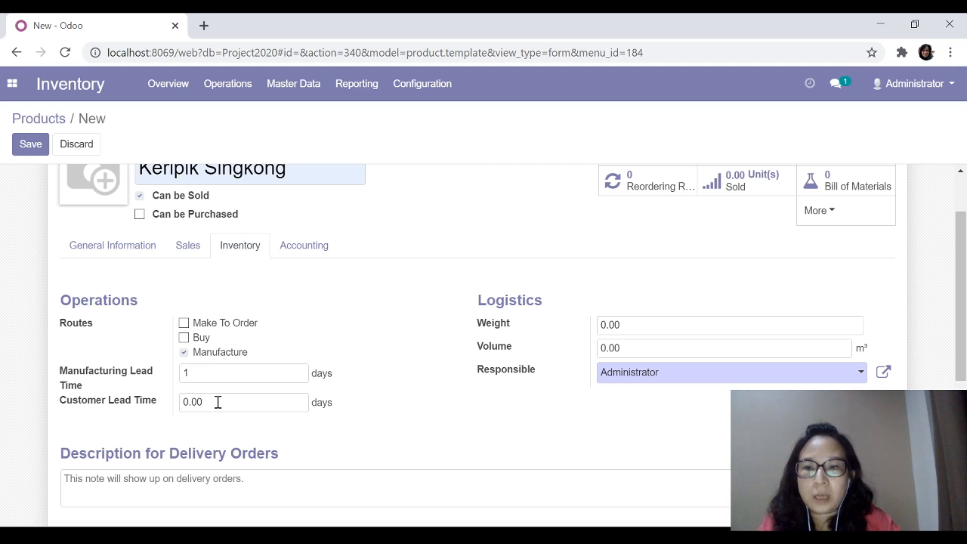
left_click_drag(214, 401, 174, 412)
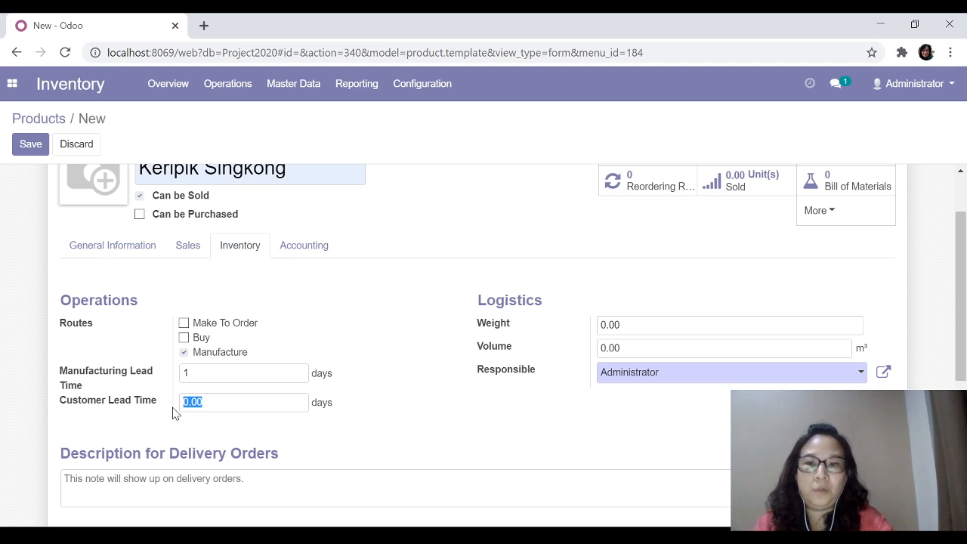
type("2")
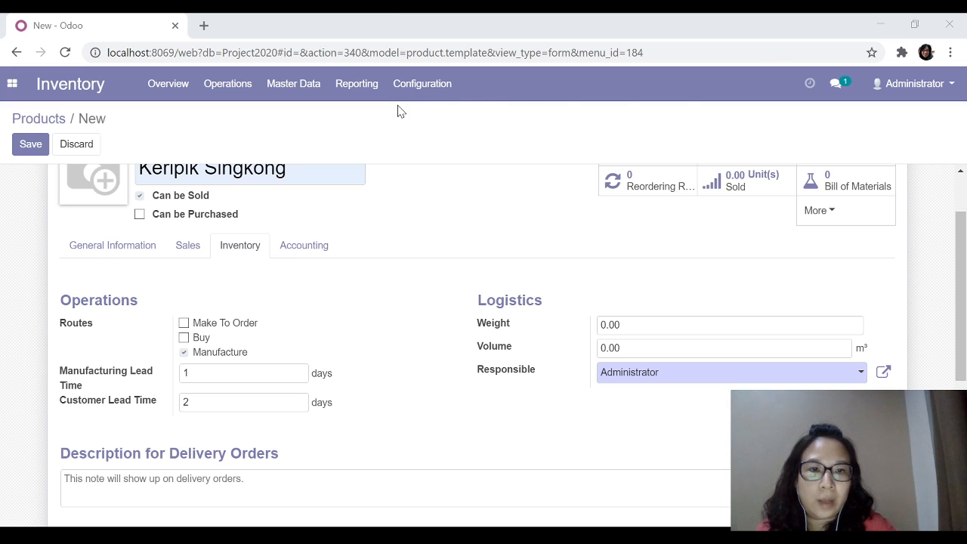
Set the product's logistics weight to 1000 and its volume to 100 m³.
left_click(654, 326)
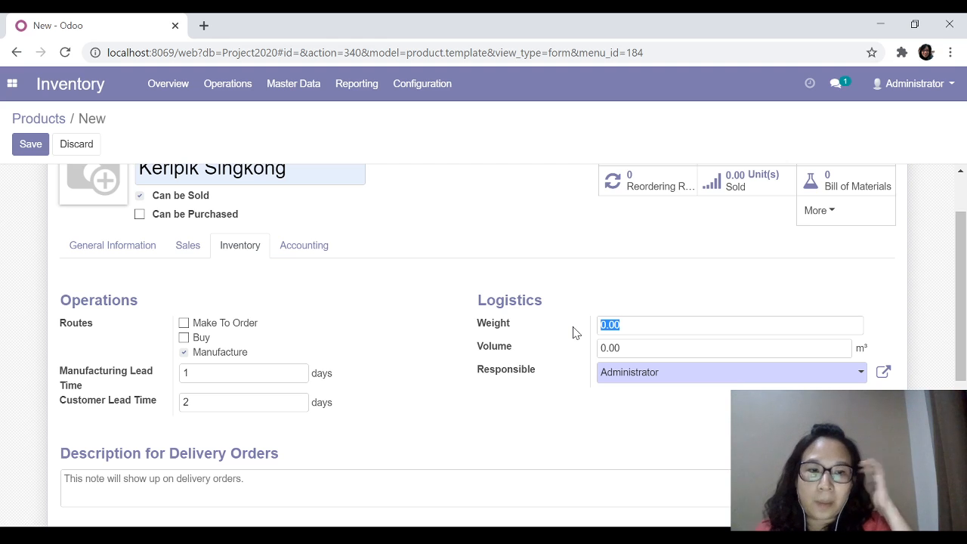
type("1")
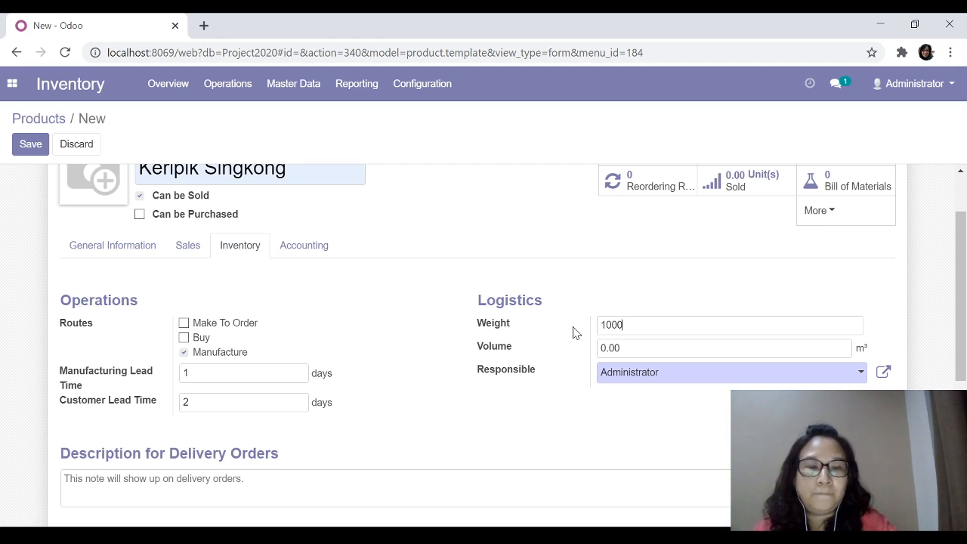
type("000")
left_click(660, 351)
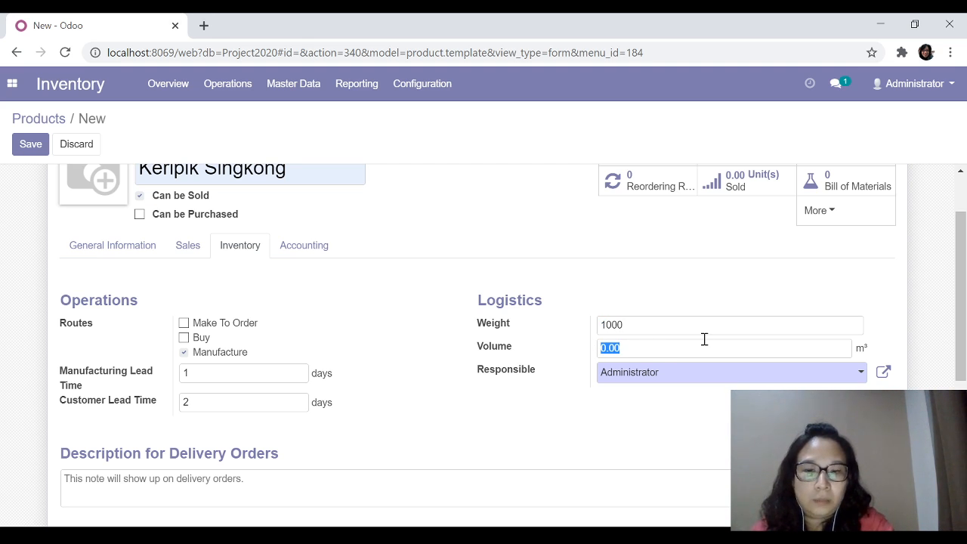
type("100")
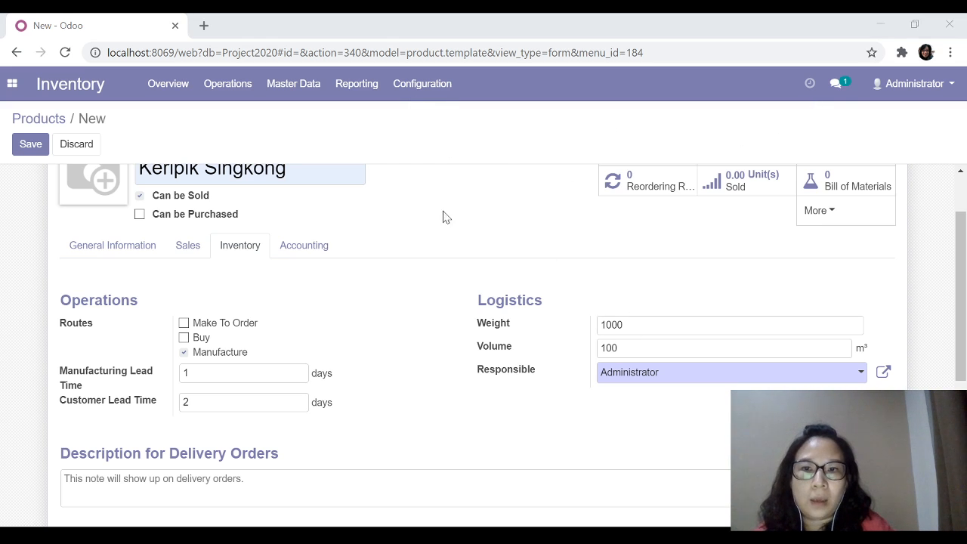
Review the new product's accounting and general information, leaving the account fields empty, and save the Keripik Singkong product.
left_click(299, 254)
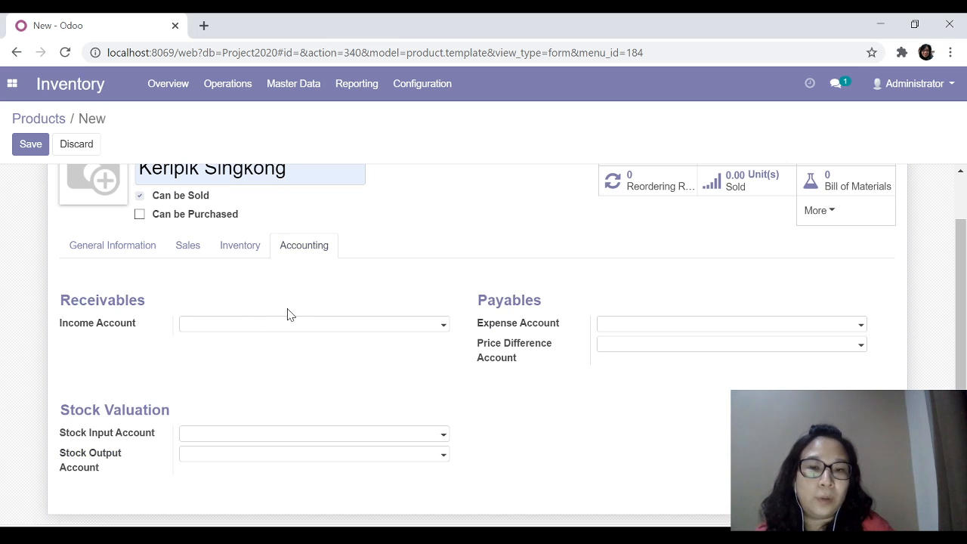
left_click(121, 246)
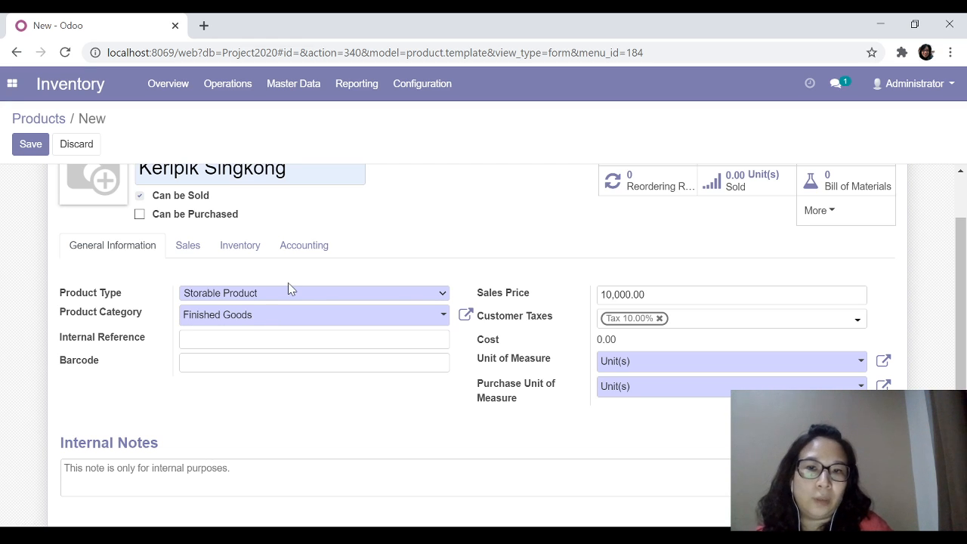
left_click(304, 246)
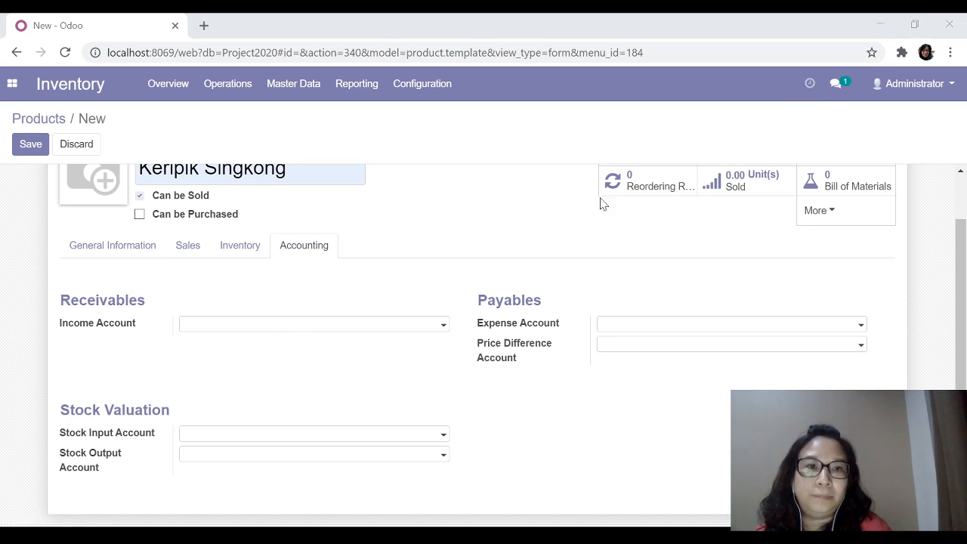
scroll(745, 232, "up", 2)
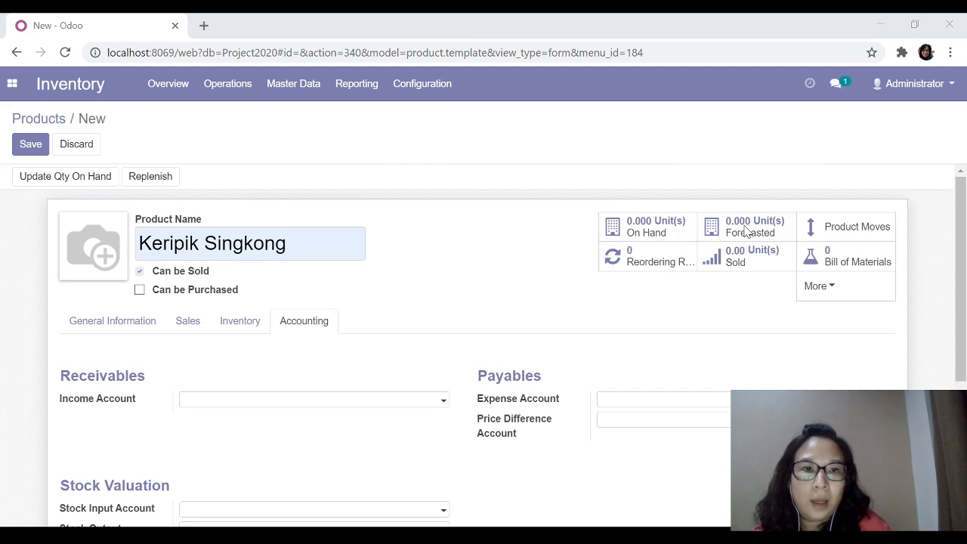
left_click(21, 148)
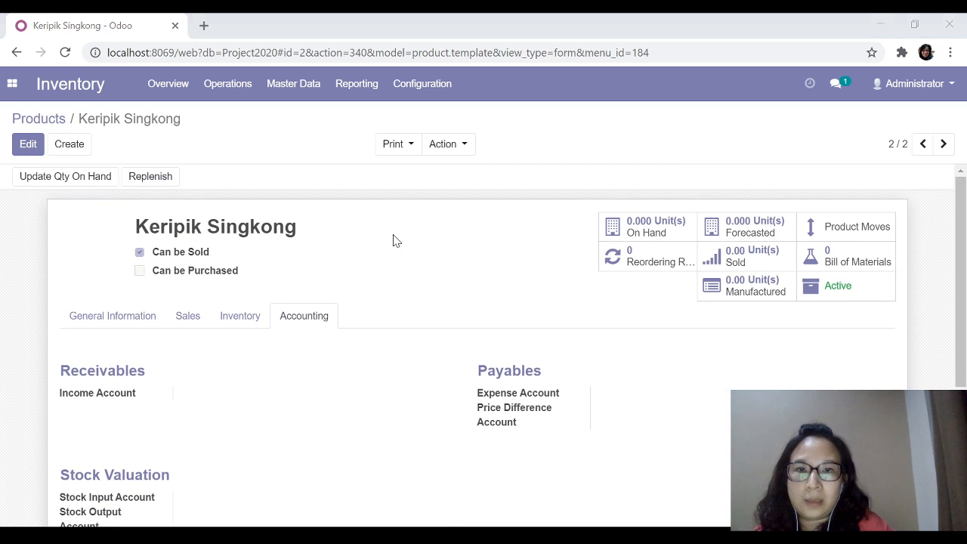
Return to the inventory product list, then view the Sales product list and remove its Can be Sold filter.
left_click(44, 121)
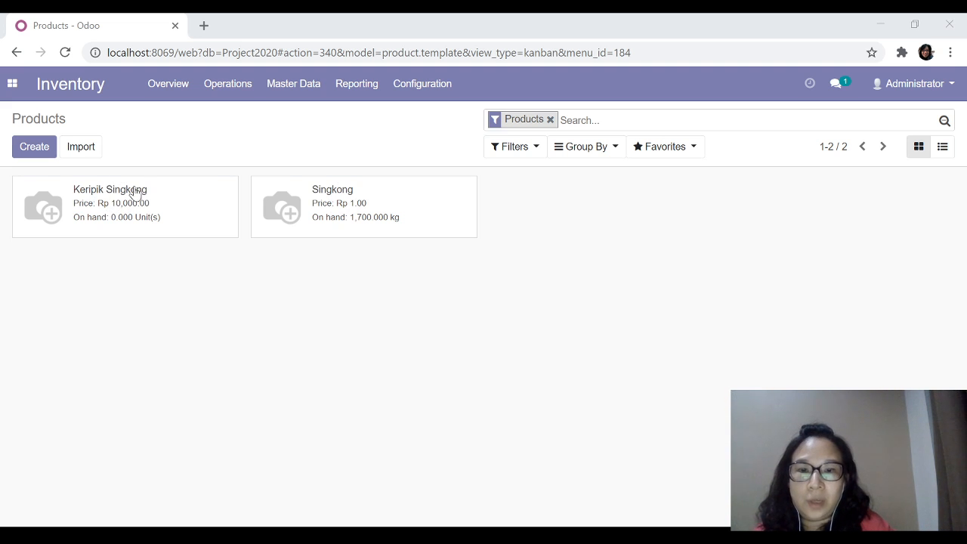
left_click(11, 84)
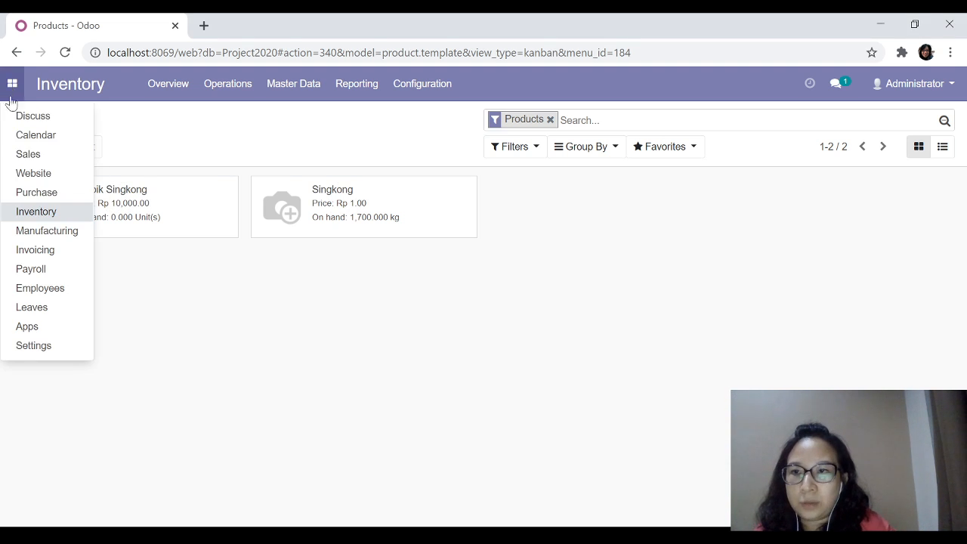
left_click(31, 155)
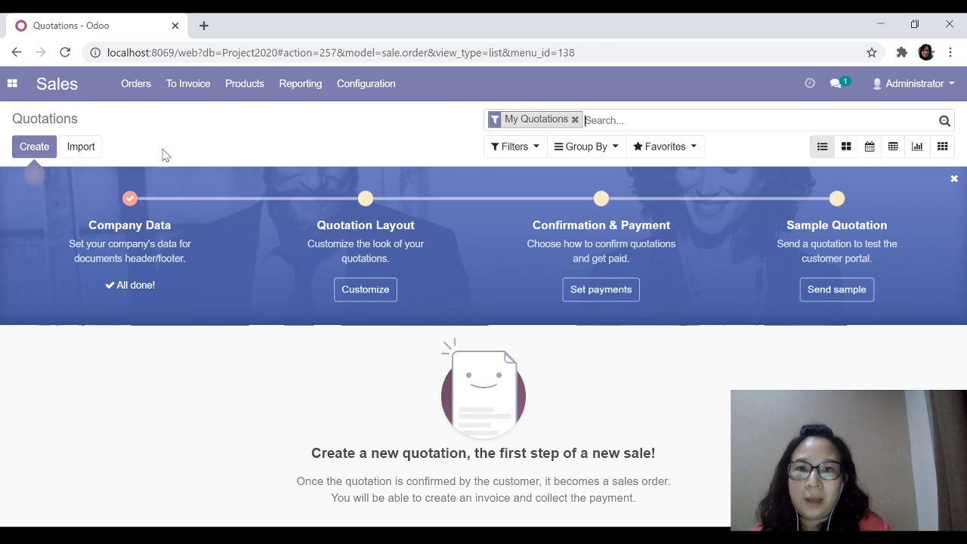
left_click(240, 89)
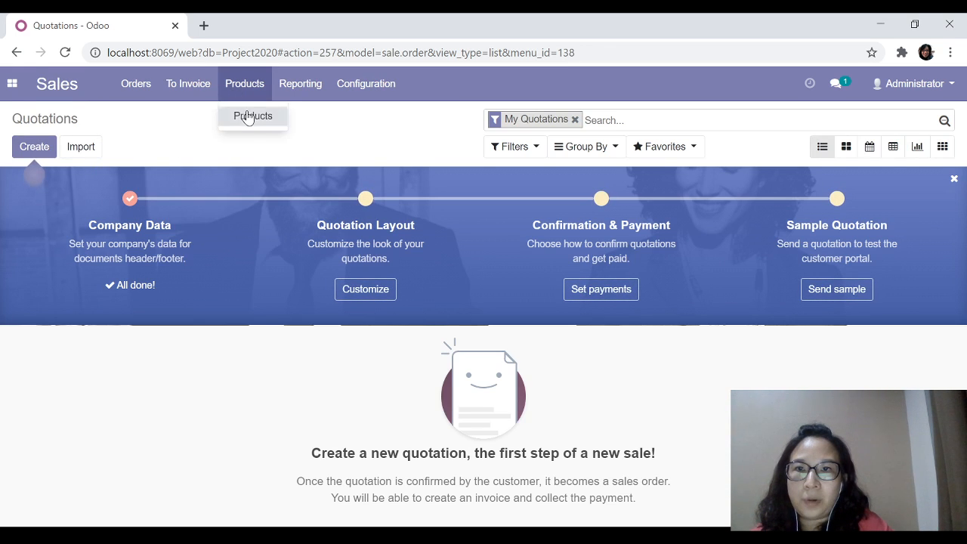
left_click(248, 116)
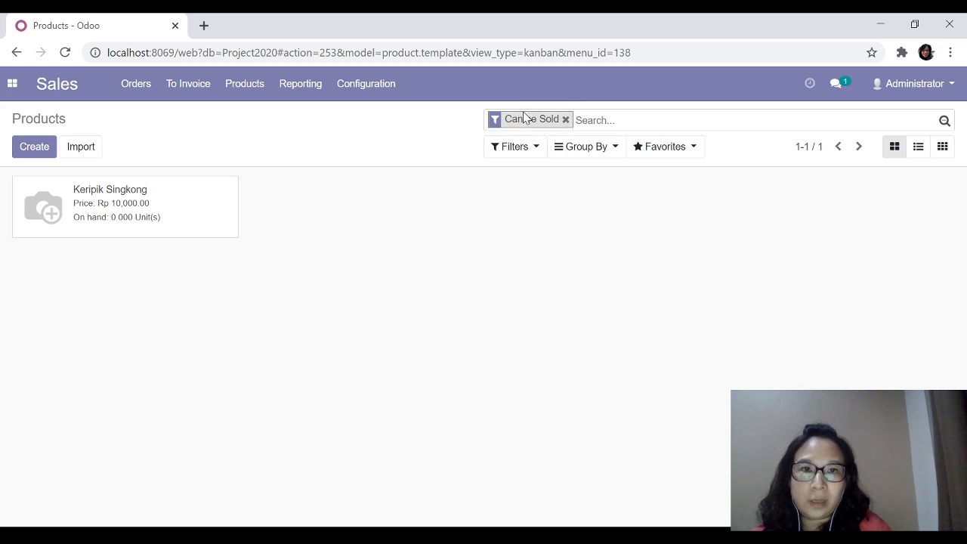
left_click(565, 120)
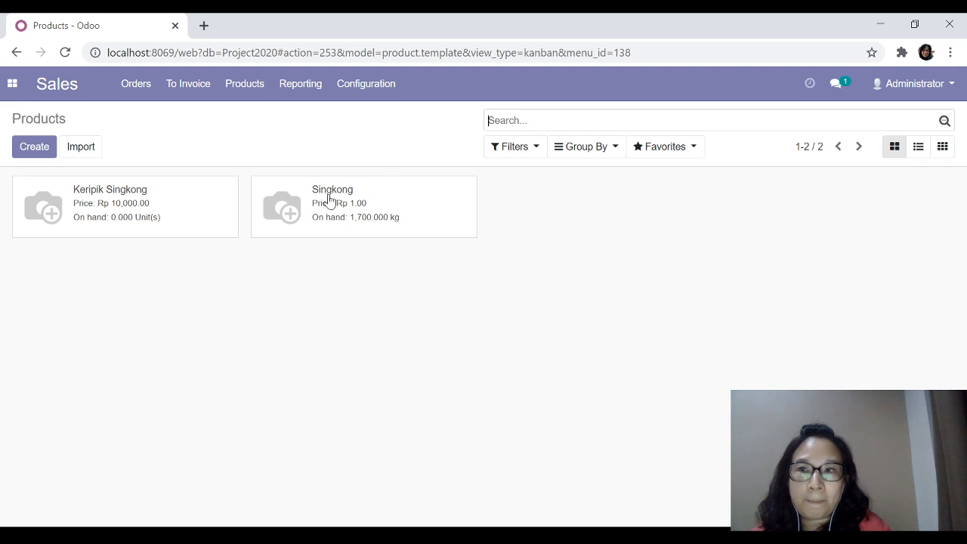
Switch to the Purchase product list filtered by Can be Purchased and open the Singkong product.
left_click(11, 84)
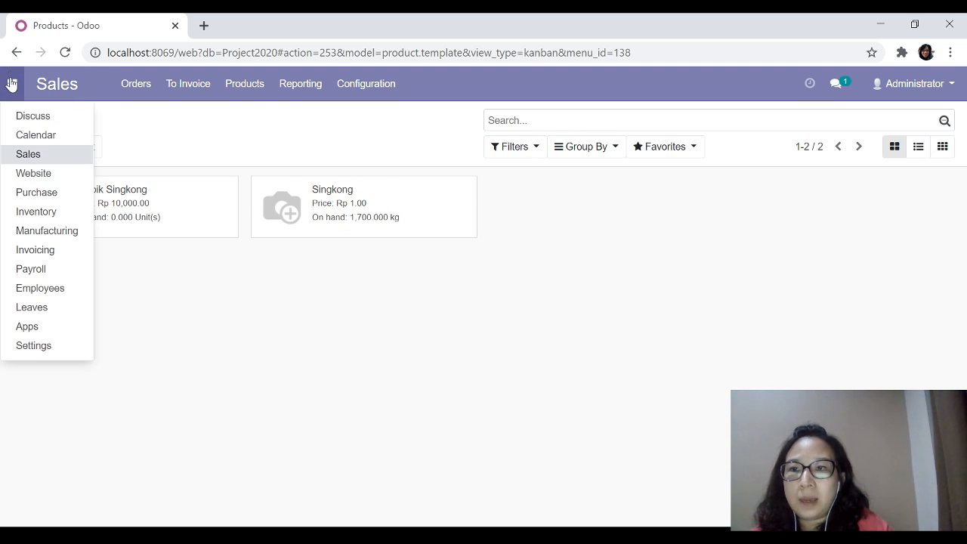
left_click(36, 192)
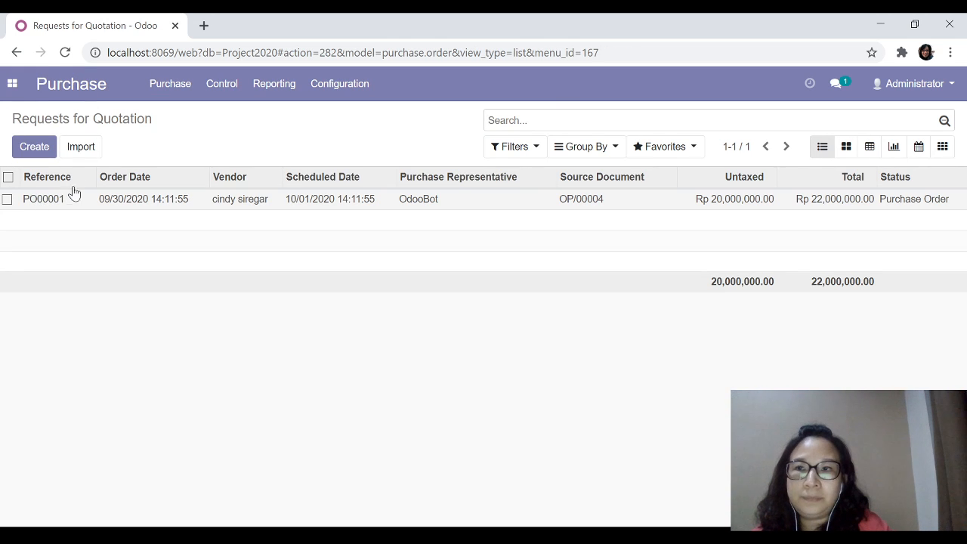
left_click(181, 85)
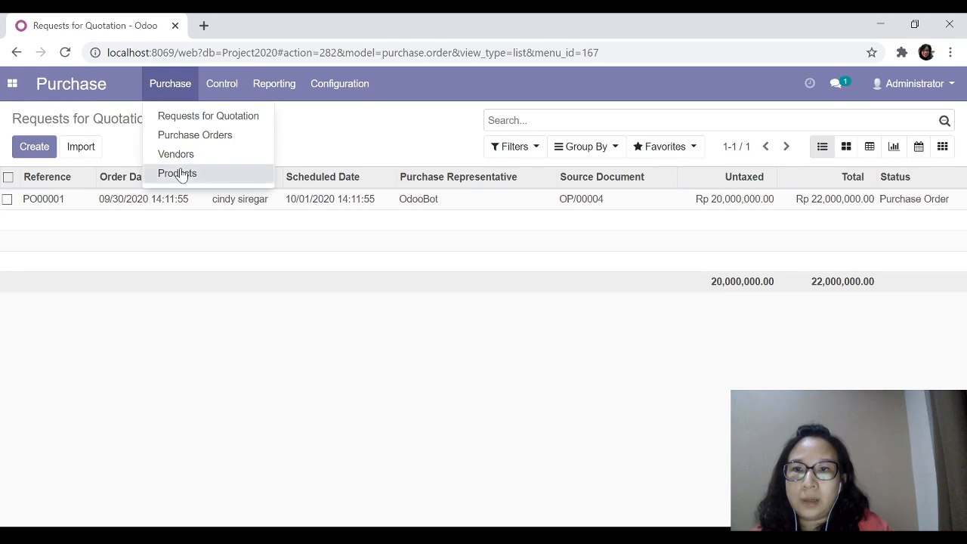
left_click(180, 173)
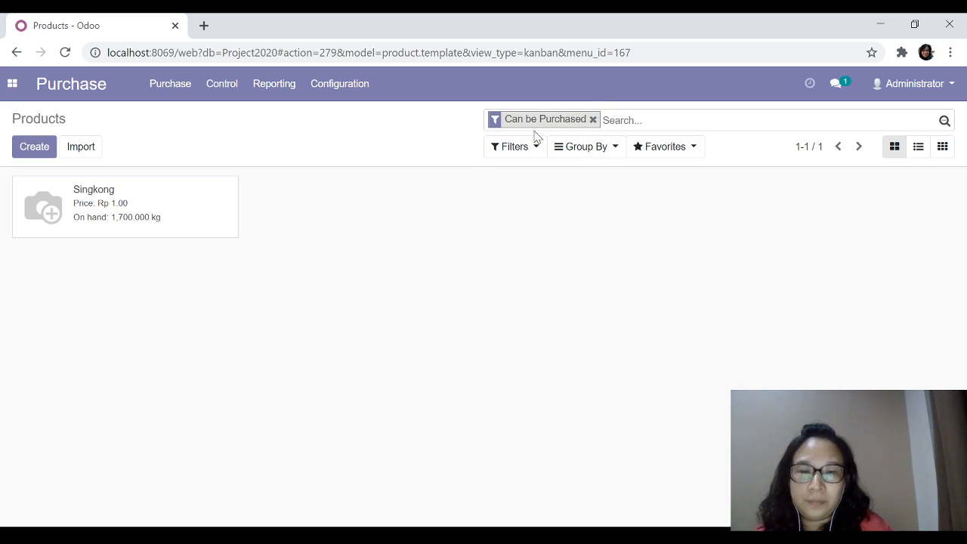
left_click(101, 217)
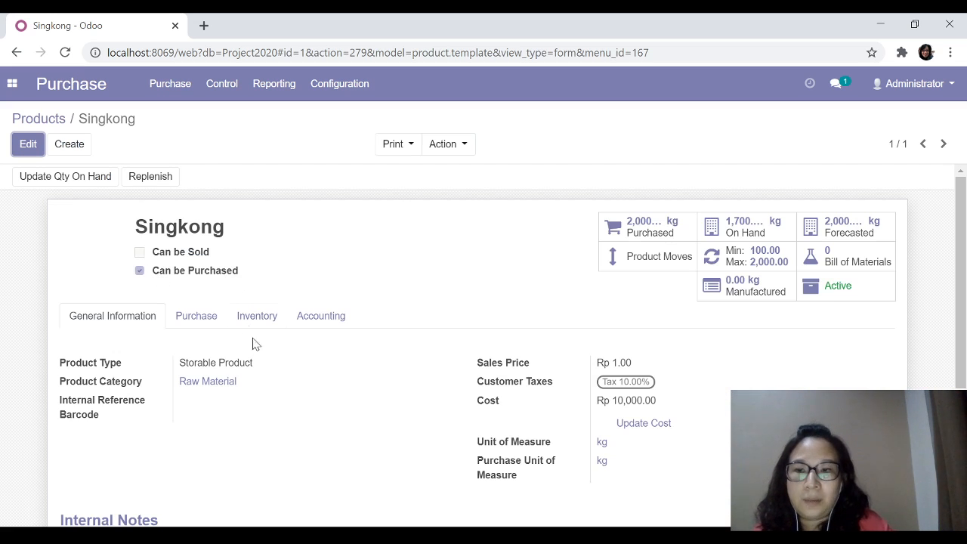
Examine Singkong's Raw Material category, including its inventory valuation and stock valuation account, and return to the product.
triple_click(201, 381)
left_click_drag(200, 376, 173, 380)
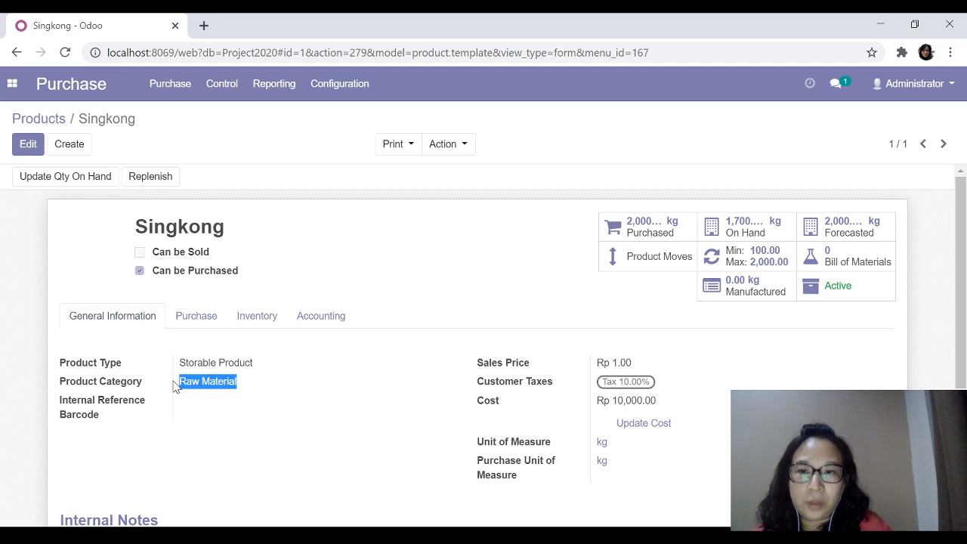
left_click(231, 385)
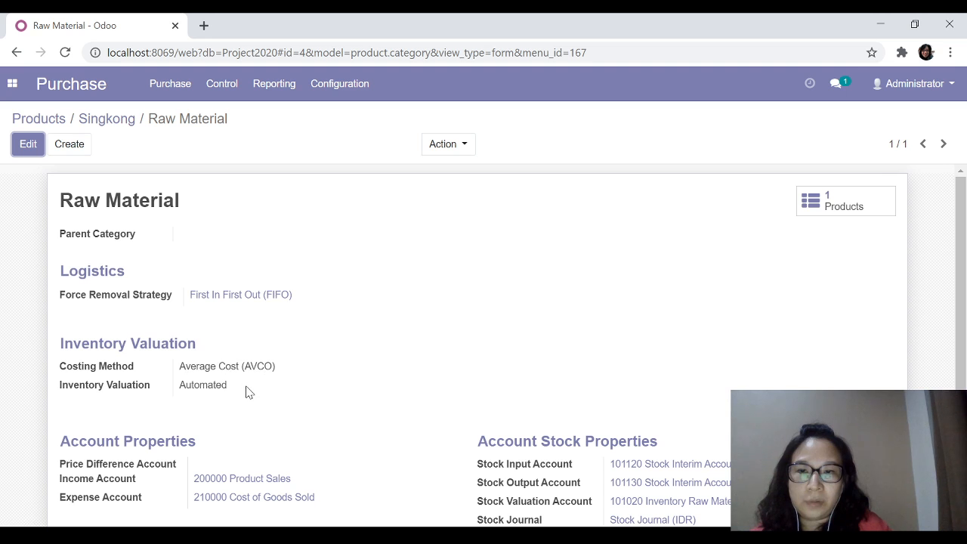
left_click_drag(231, 388, 172, 396)
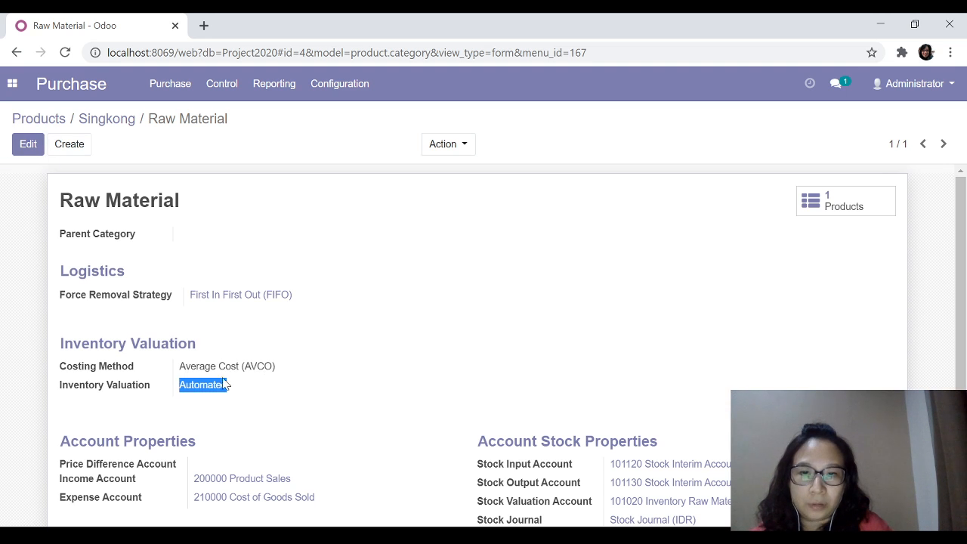
scroll(378, 325, "down", 1)
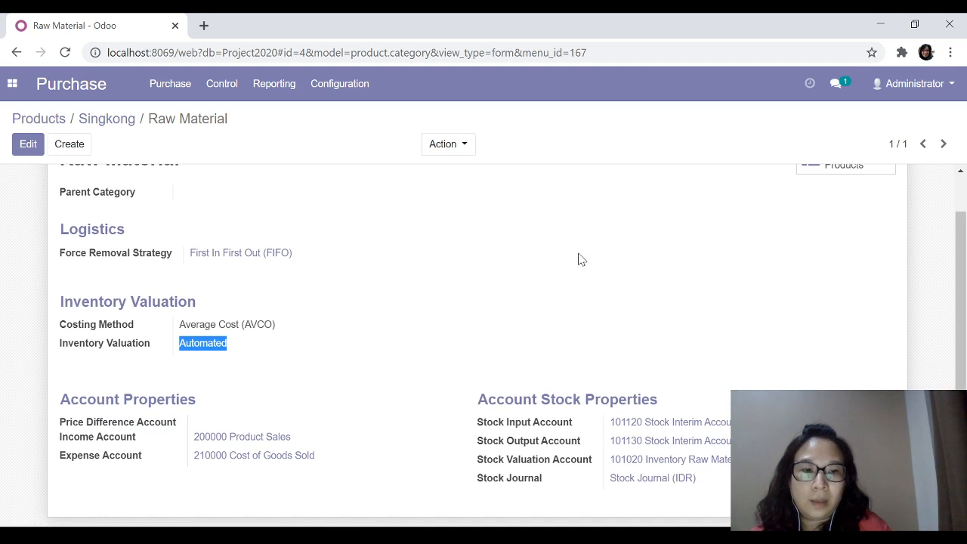
key("alt+Tab")
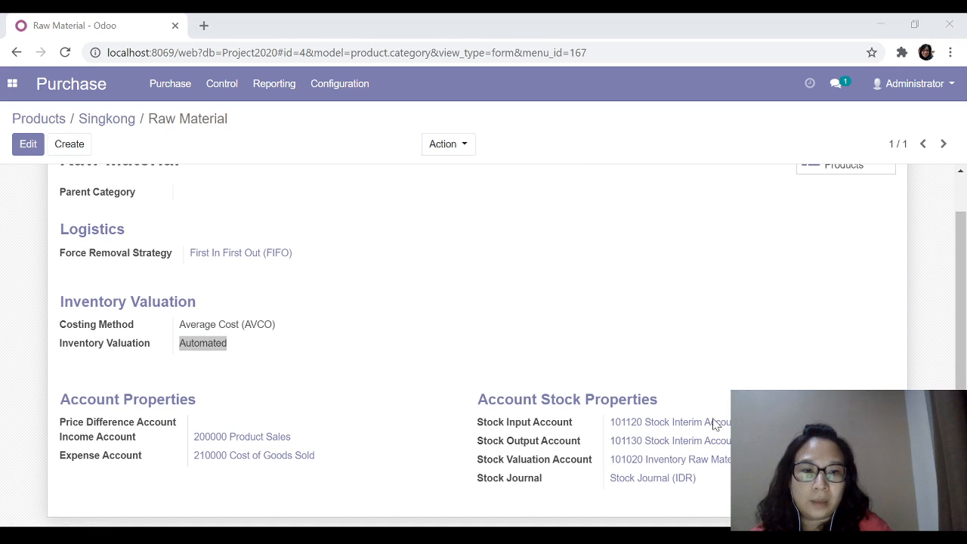
left_click_drag(736, 460, 612, 468)
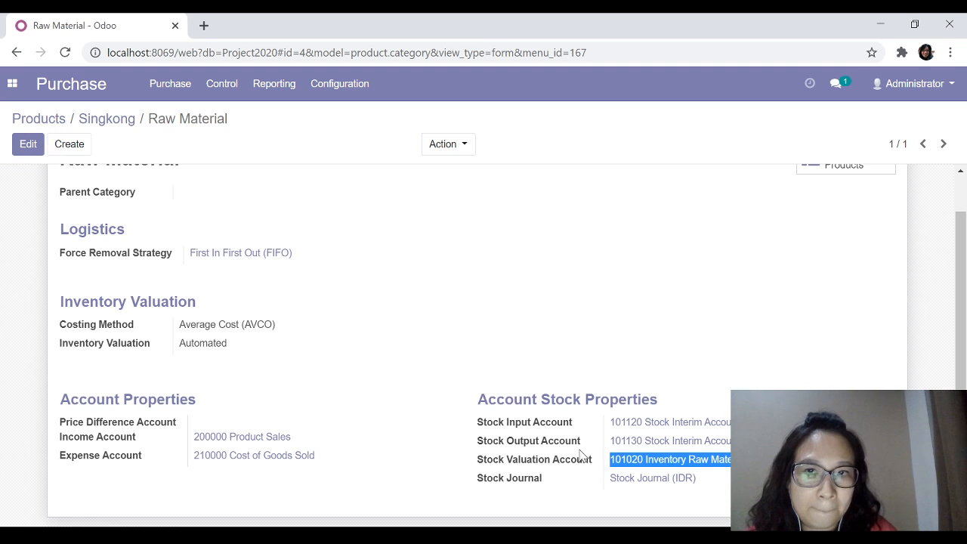
scroll(138, 306, "up", 1)
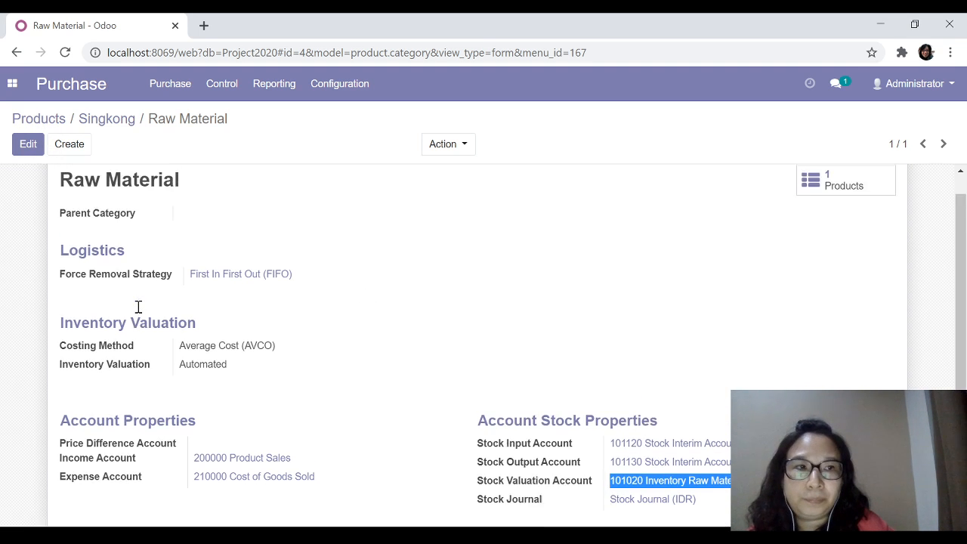
left_click(119, 120)
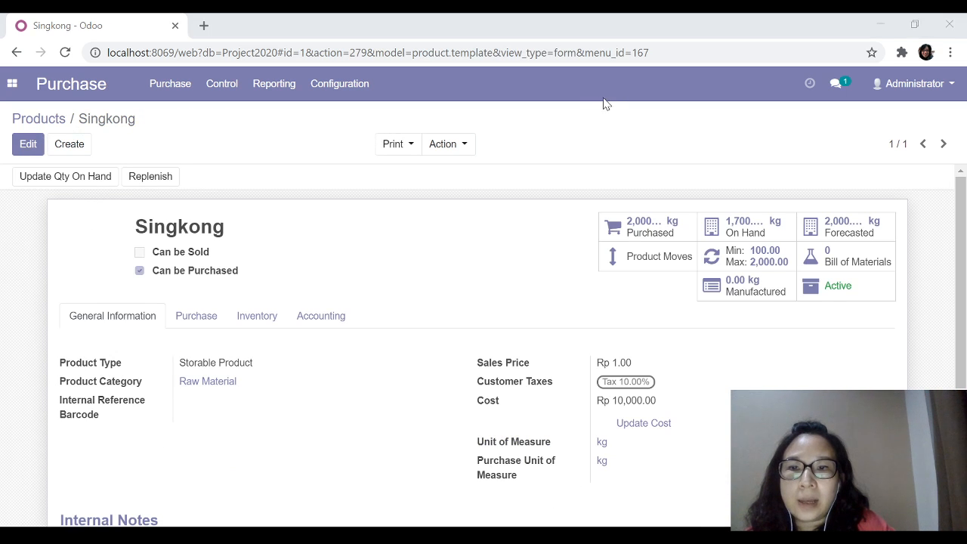
Review Singkong's vendor pricelist, inventory routes, accounting fields and units of measure.
left_click(195, 317)
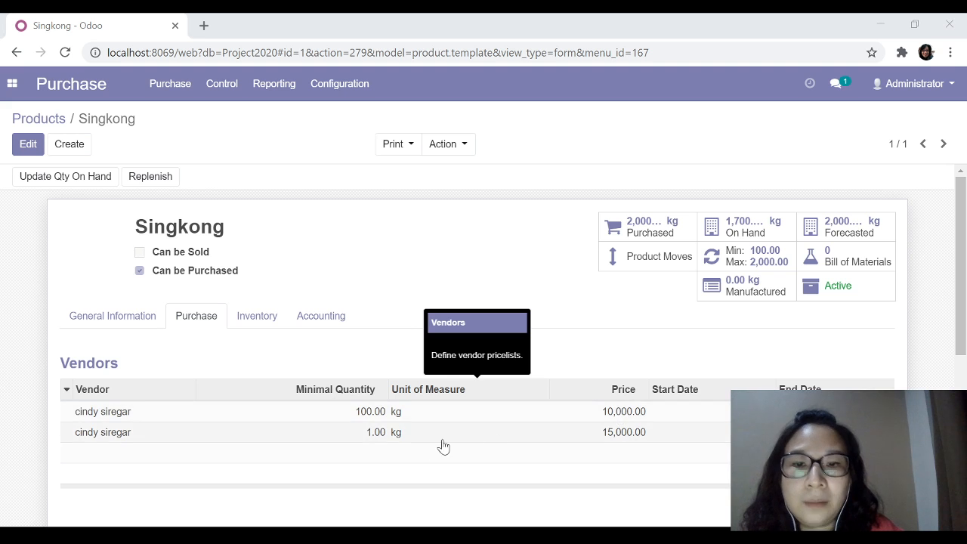
left_click(248, 314)
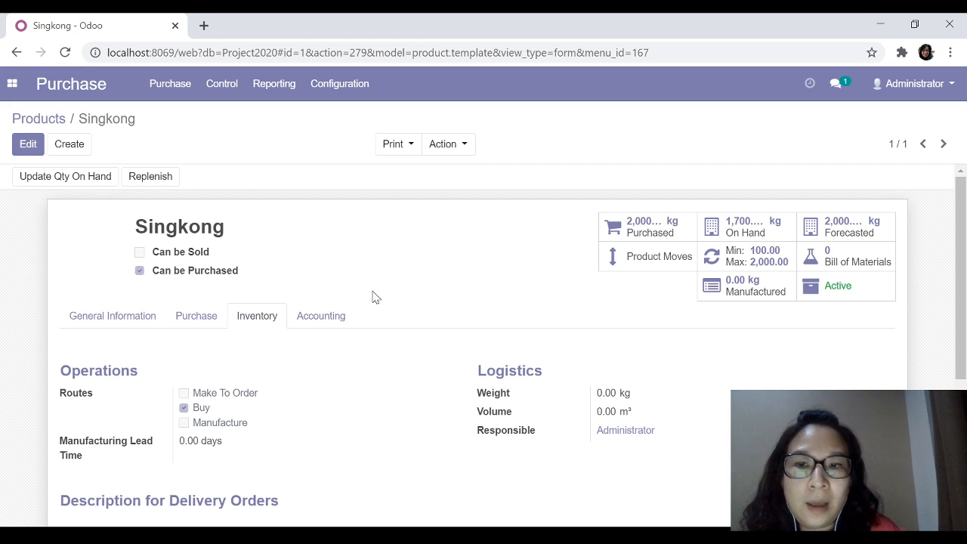
left_click(333, 313)
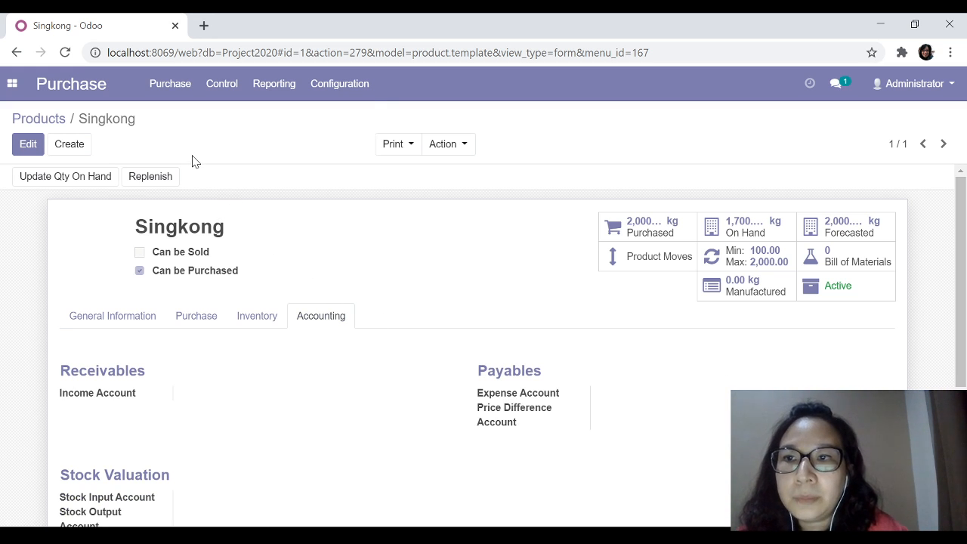
left_click(105, 321)
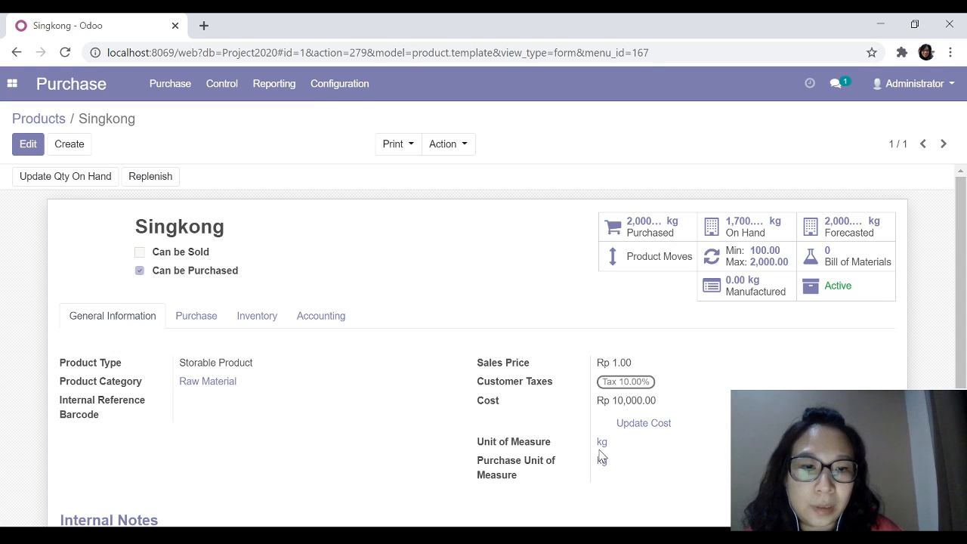
Look through the Purchase settings and examine the Units of Measure option in the Sales product catalog settings.
left_click(327, 92)
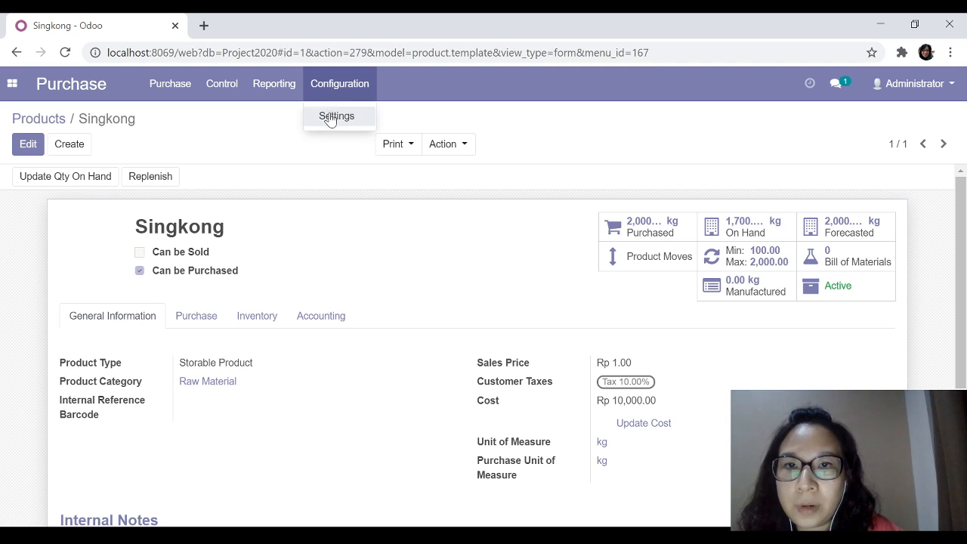
left_click(329, 118)
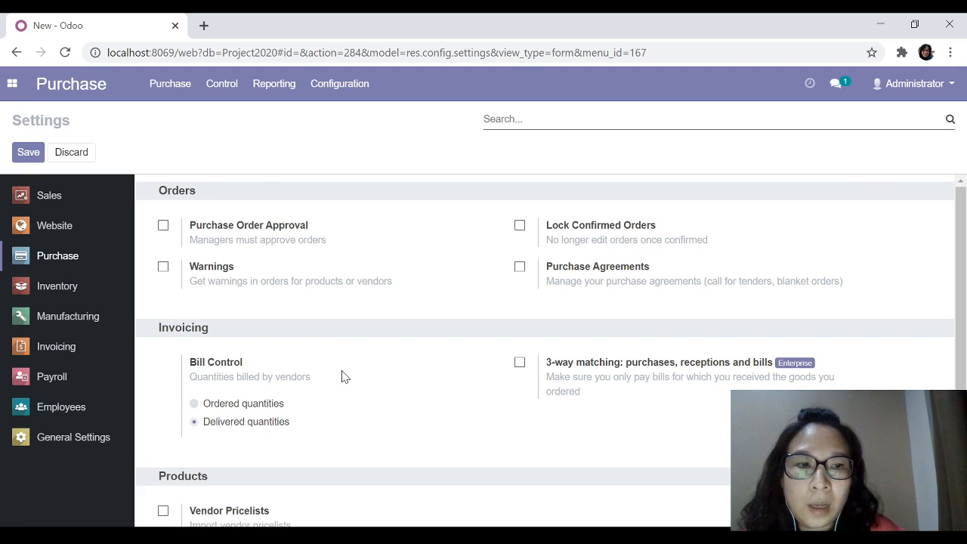
scroll(341, 376, "down", 3)
scroll(342, 376, "up", 1)
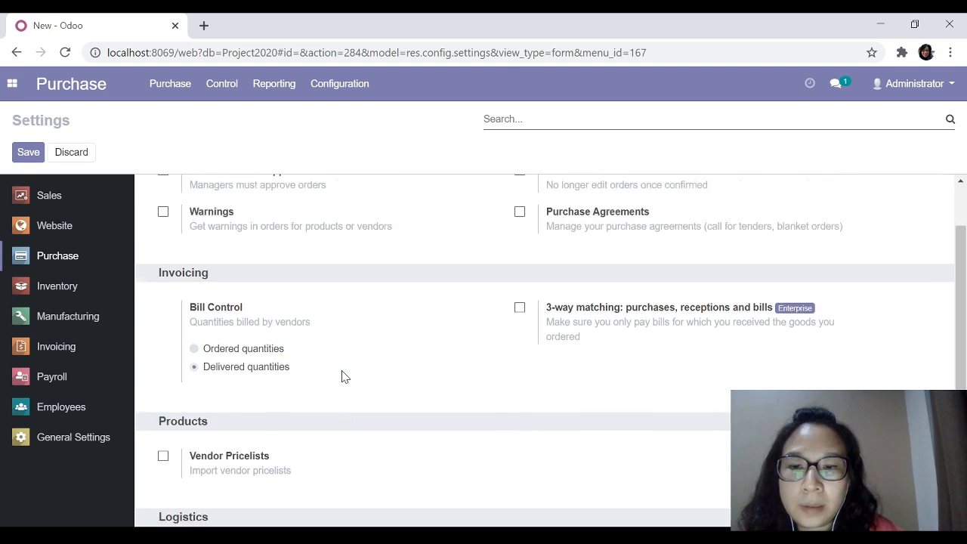
scroll(342, 376, "up", 1)
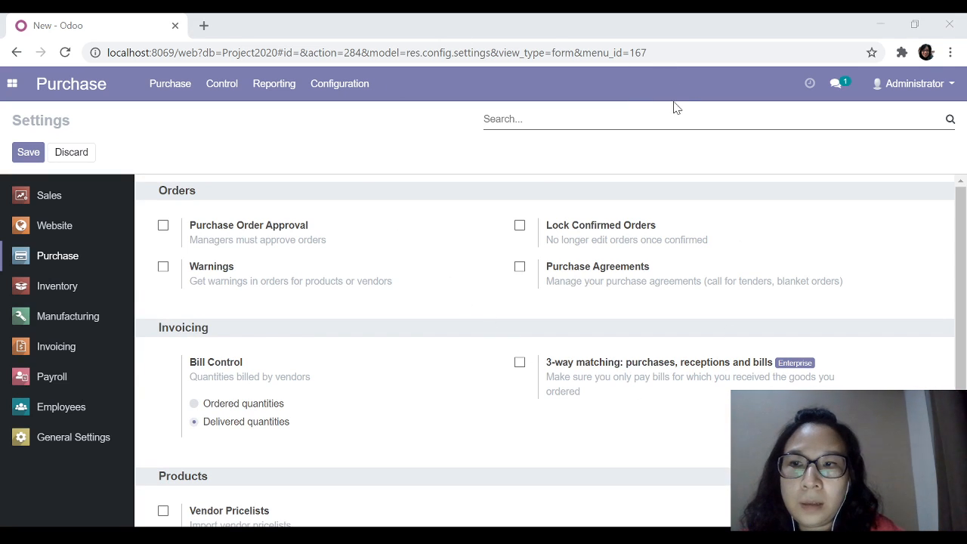
left_click(59, 202)
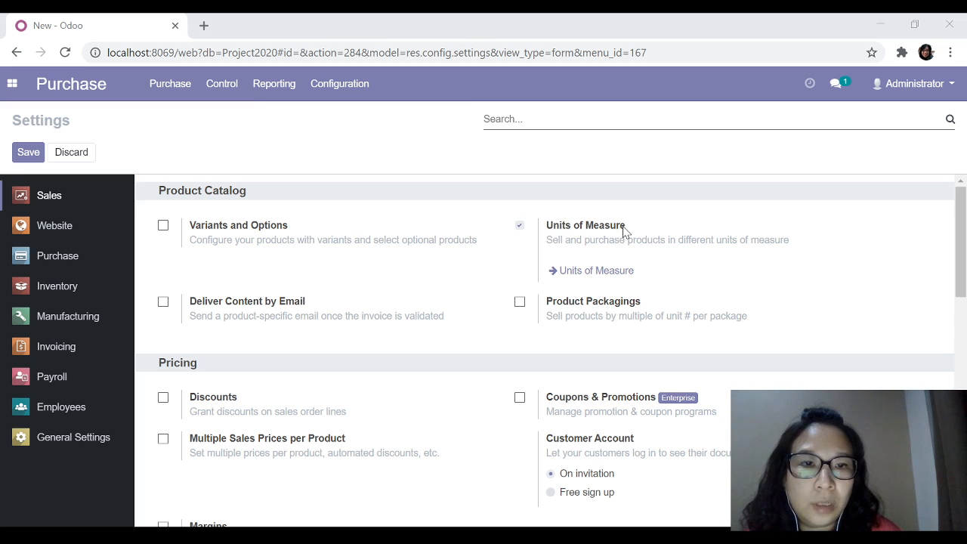
left_click(520, 225)
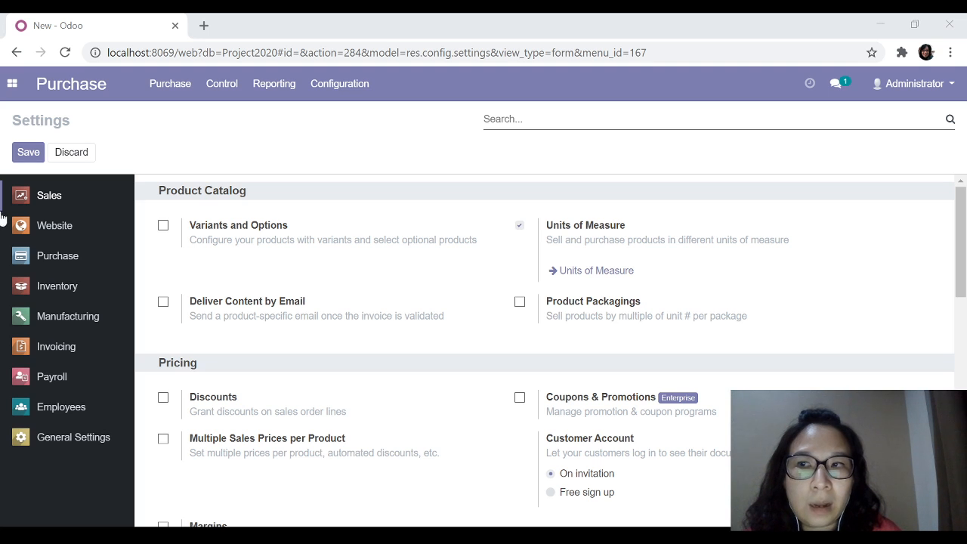